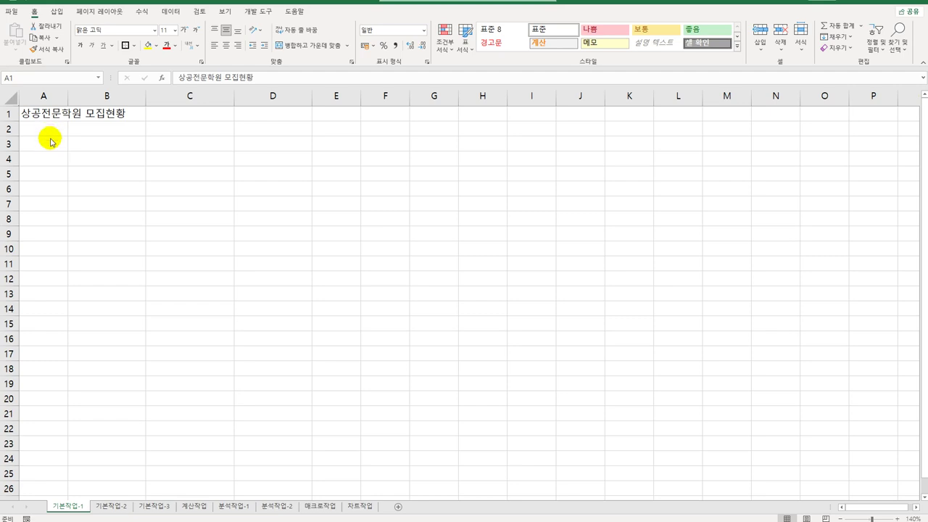
{"action": "left_click", "coordinate": [54, 149]}
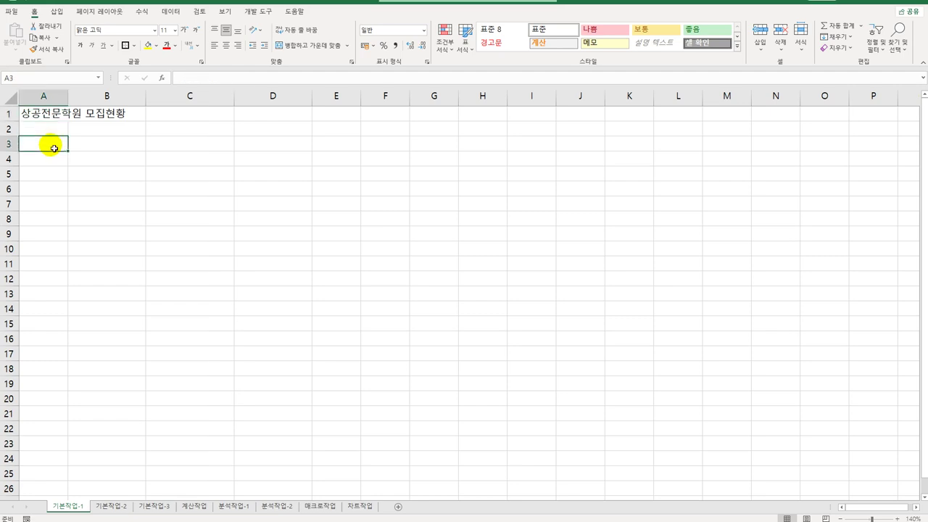
{"action": "left_click_drag", "start_coordinate": [54, 148], "coordinate": [393, 260]}
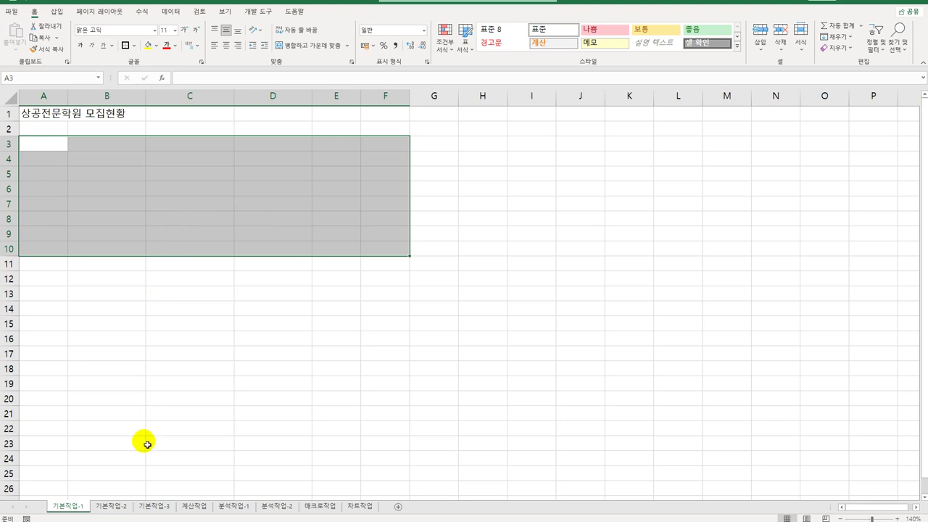
On the 기본작업-2 sheet, set the horizontal alignment of title range A1:I1 to 선택 영역의 가운데로
{"action": "left_click", "coordinate": [112, 506]}
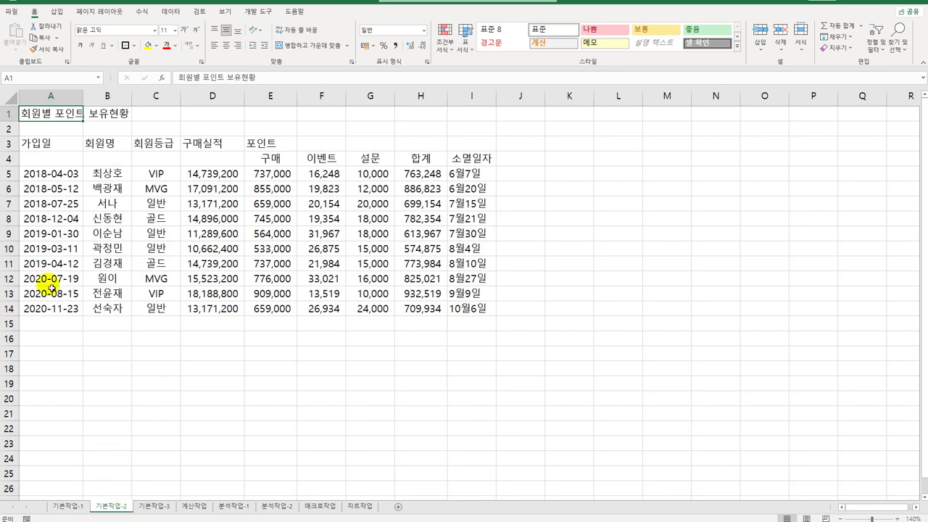
{"action": "left_click_drag", "start_coordinate": [43, 114], "coordinate": [456, 116]}
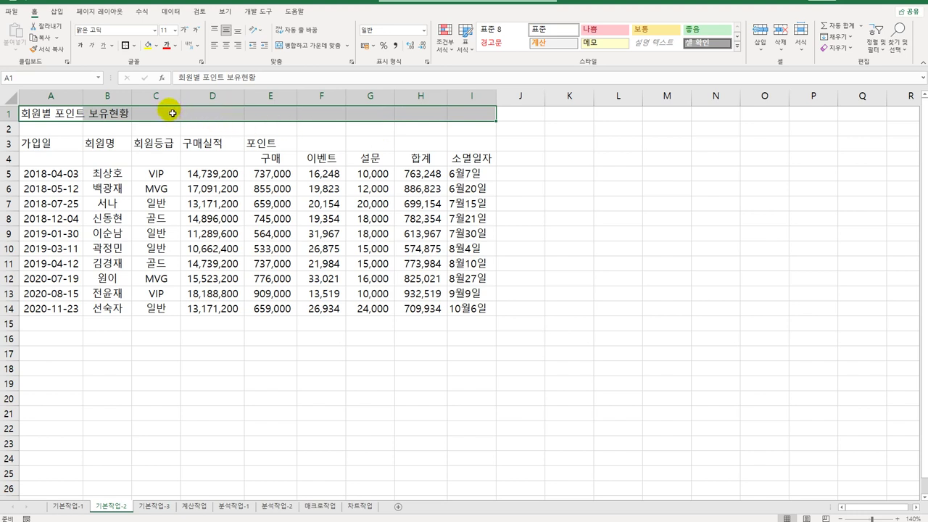
{"action": "left_click", "coordinate": [353, 63]}
{"action": "left_click_drag", "start_coordinate": [485, 110], "coordinate": [554, 116]}
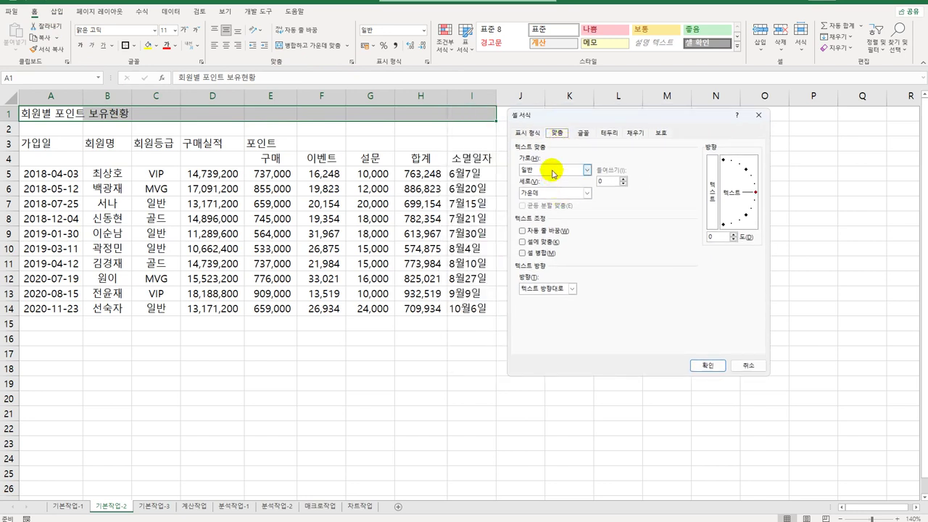
{"action": "left_click", "coordinate": [554, 169]}
{"action": "left_click", "coordinate": [556, 223]}
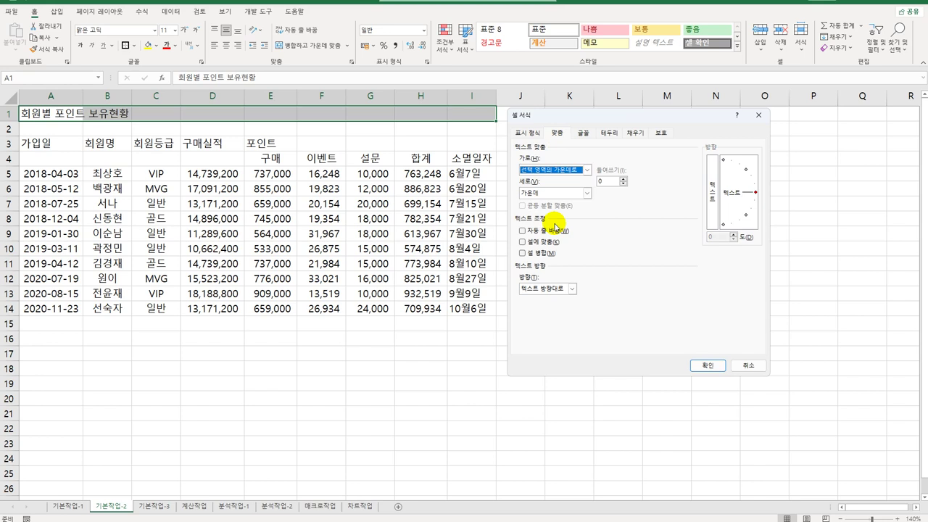
Set the title range's font to HY헤드라인M at size 17 and apply the cell formatting
{"action": "left_click", "coordinate": [584, 133]}
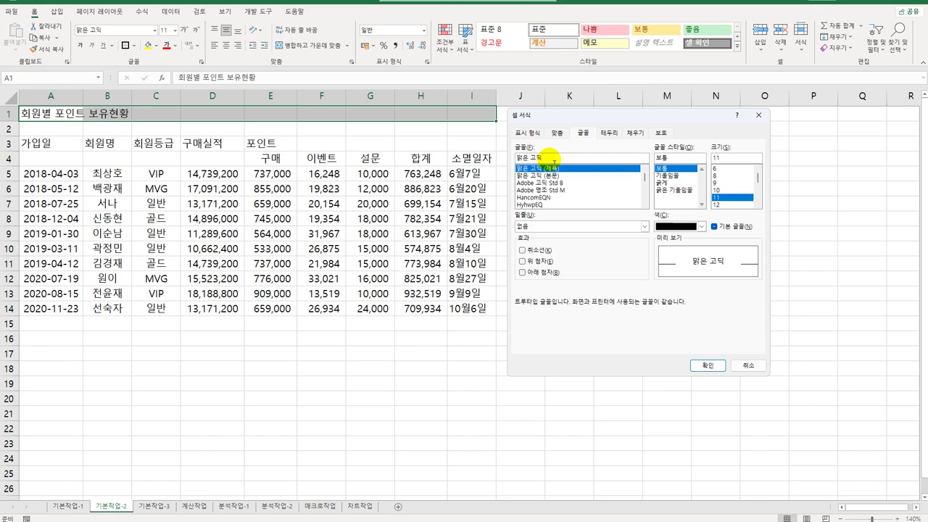
{"action": "left_click", "coordinate": [644, 206]}
{"action": "left_click", "coordinate": [645, 206]}
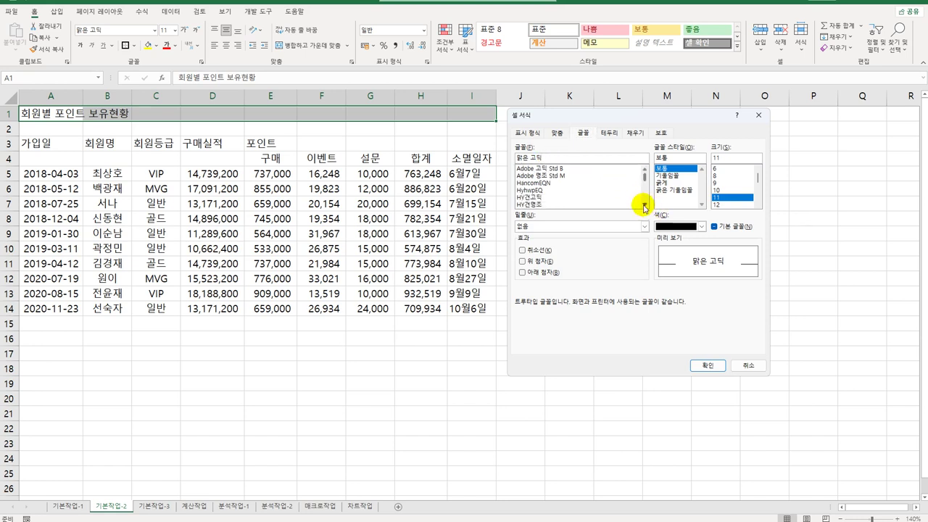
{"action": "left_click", "coordinate": [644, 206]}
{"action": "left_click", "coordinate": [644, 205]}
{"action": "left_click", "coordinate": [645, 206]}
{"action": "left_click", "coordinate": [644, 206]}
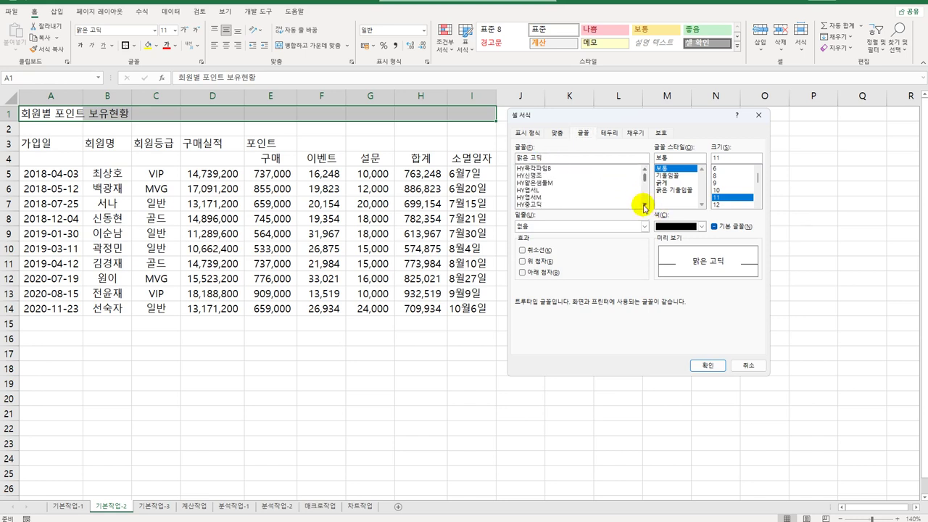
{"action": "left_click", "coordinate": [645, 206]}
{"action": "left_click", "coordinate": [645, 206]}
{"action": "left_click", "coordinate": [537, 197]}
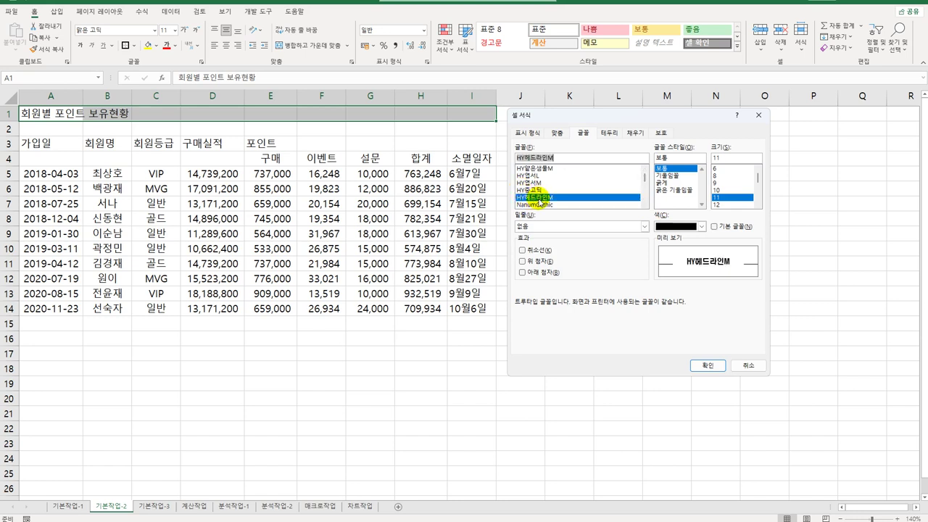
{"action": "double_click", "coordinate": [734, 157]}
{"action": "type", "text": "17"}
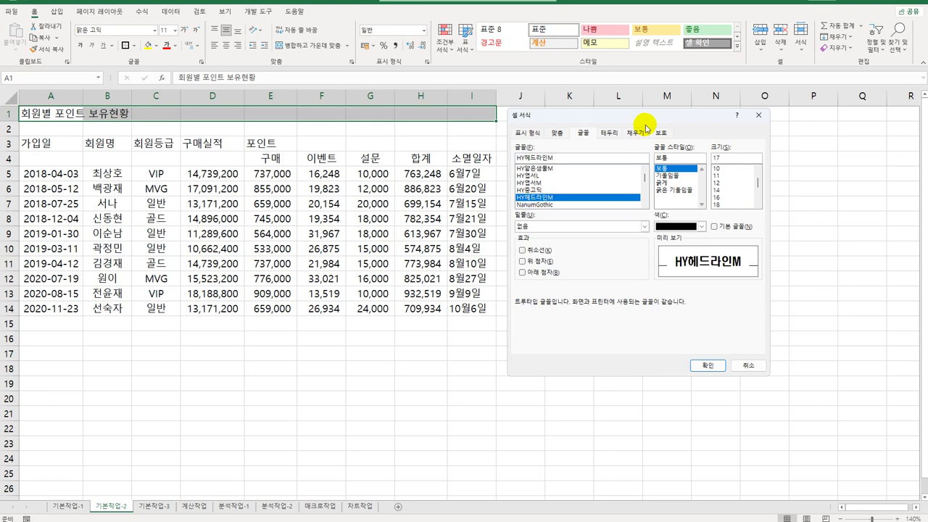
{"action": "left_click", "coordinate": [707, 365]}
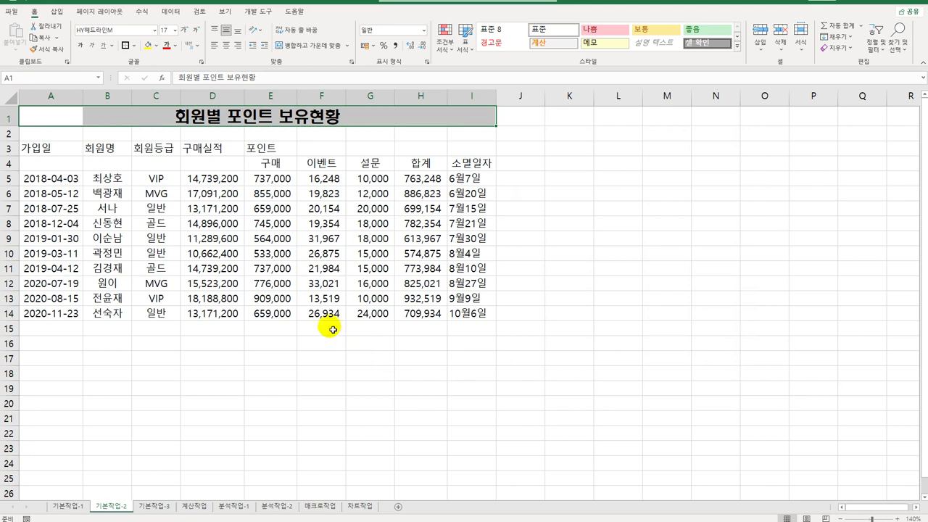
Merge and center the header ranges A3:A4, B3:B4, C3:C4, D3:D4 and E3:I3
{"action": "left_click_drag", "start_coordinate": [29, 148], "coordinate": [45, 164]}
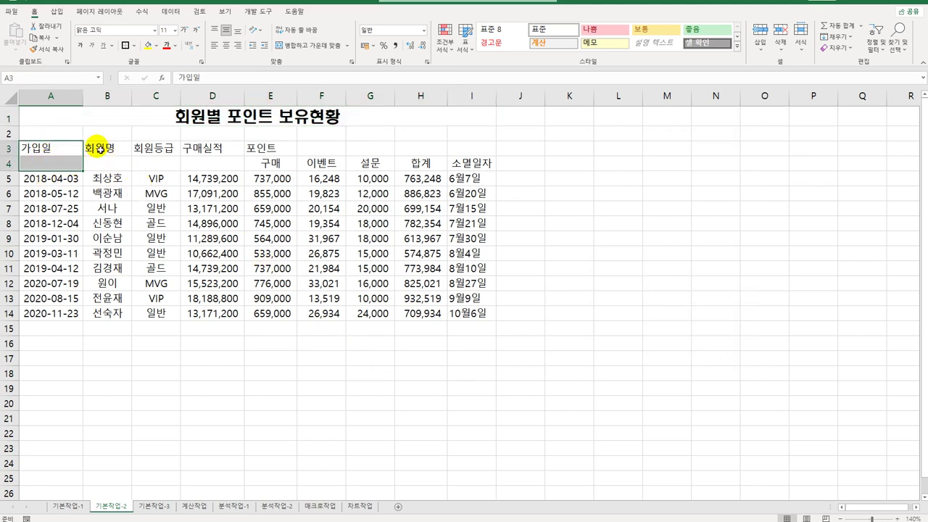
{"action": "left_click_drag", "start_coordinate": [97, 147], "coordinate": [99, 164]}
{"action": "left_click_drag", "start_coordinate": [157, 148], "coordinate": [161, 169]}
{"action": "left_click_drag", "start_coordinate": [209, 145], "coordinate": [221, 168]}
{"action": "left_click", "coordinate": [271, 152], "text": "ctrl"}
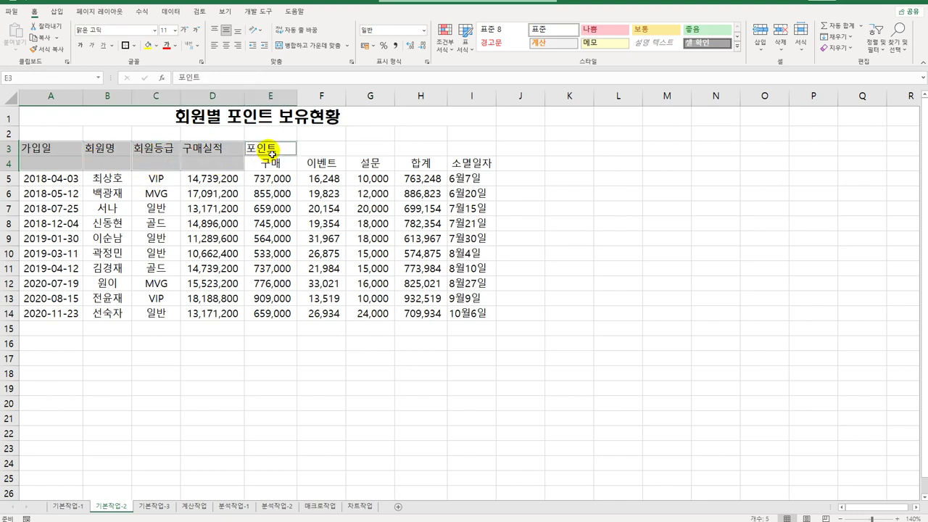
{"action": "left_click_drag", "start_coordinate": [271, 152], "coordinate": [459, 152]}
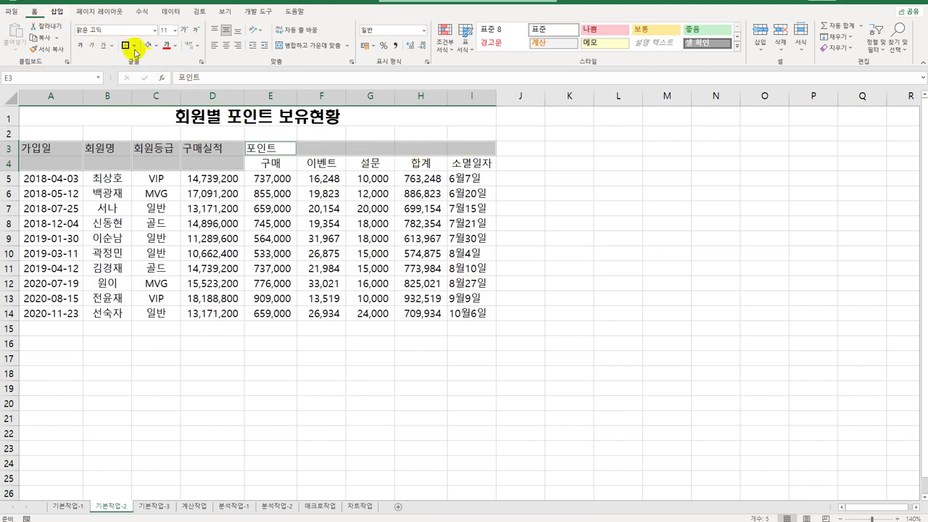
{"action": "left_click", "coordinate": [303, 46]}
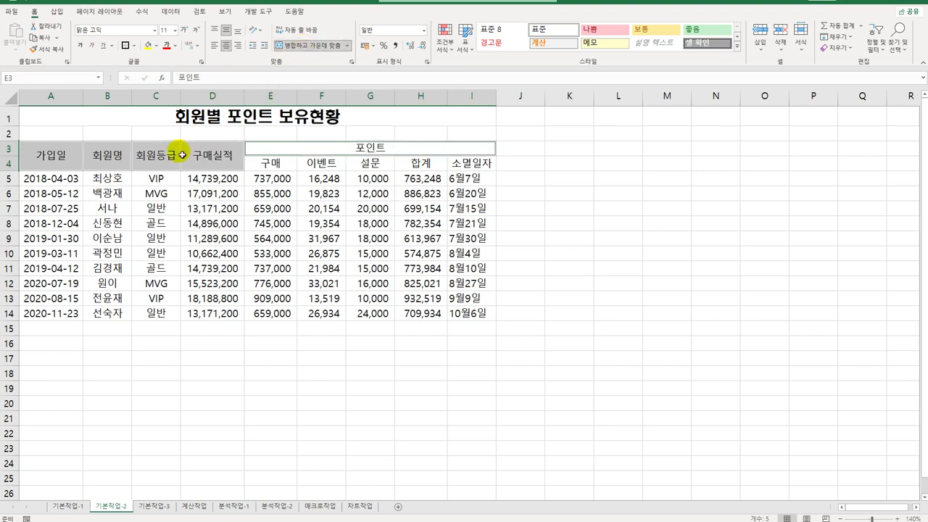
Apply the 출력 cell style to the table header range A3:I4
{"action": "left_click_drag", "start_coordinate": [42, 151], "coordinate": [497, 162]}
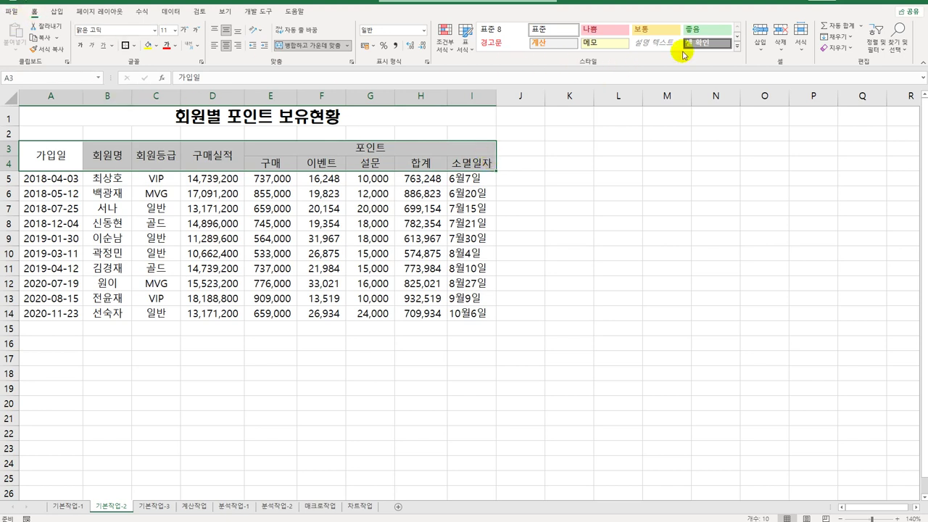
{"action": "left_click", "coordinate": [737, 46]}
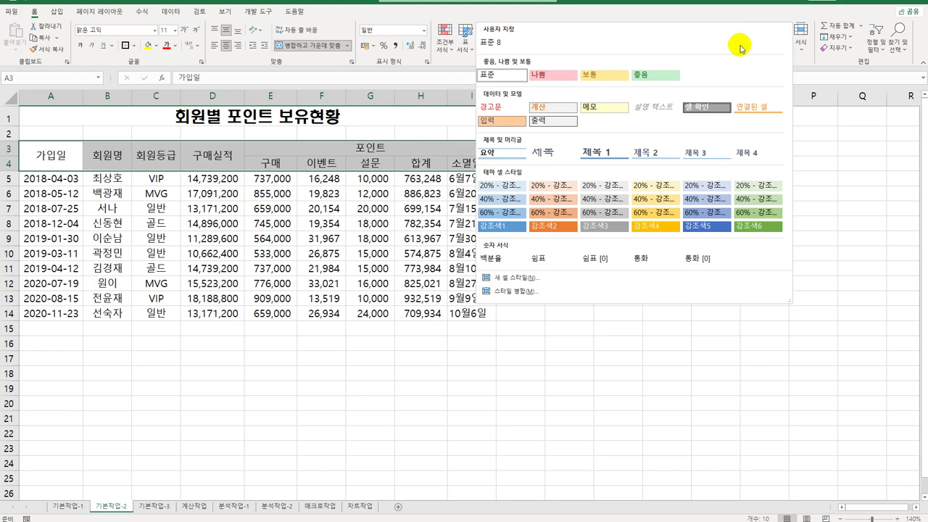
{"action": "left_click", "coordinate": [551, 127]}
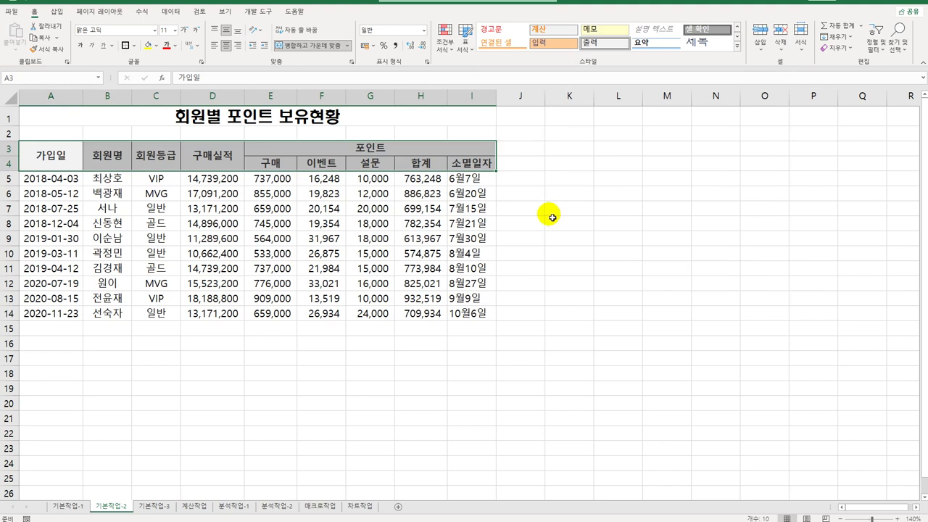
Insert a memo in cell G14 and replace its default text with "최고 고객 포인트"
{"action": "left_click", "coordinate": [377, 316]}
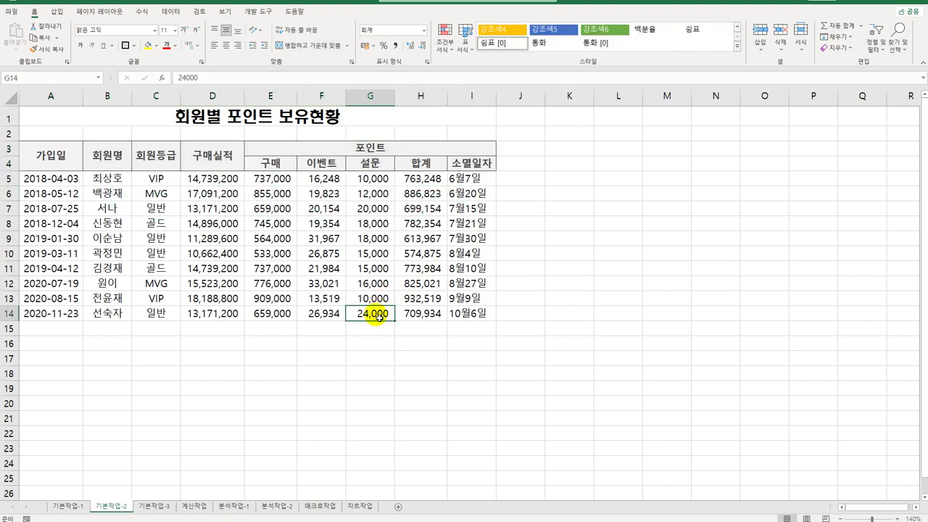
{"action": "right_click", "coordinate": [378, 316]}
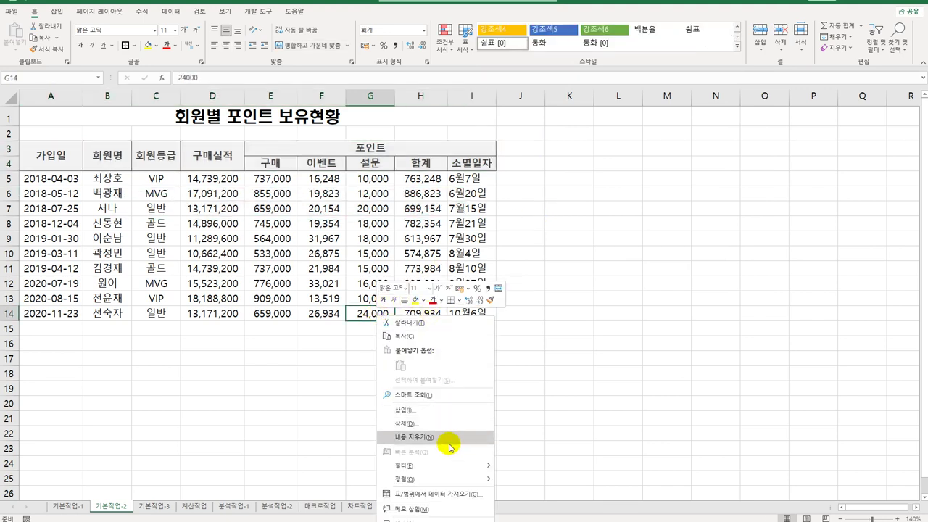
{"action": "left_click", "coordinate": [456, 511]}
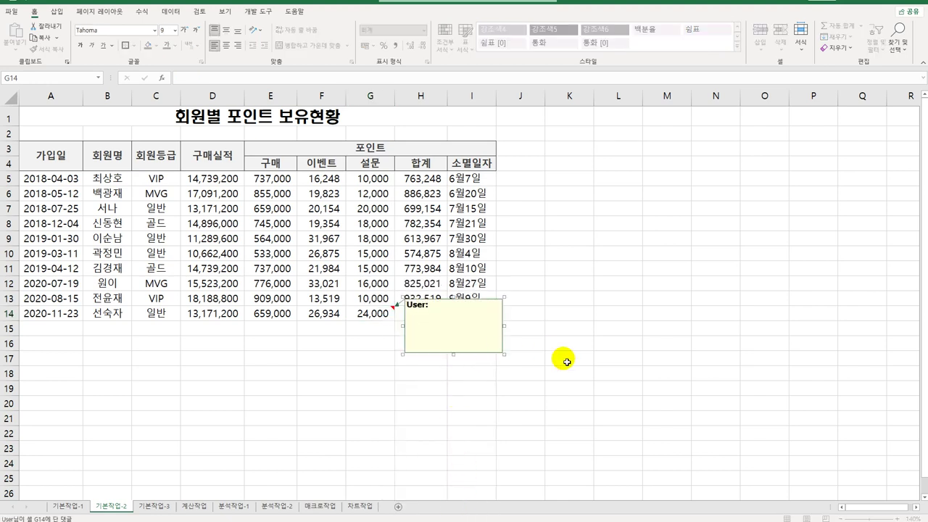
{"action": "key", "text": "ctrl+a"}
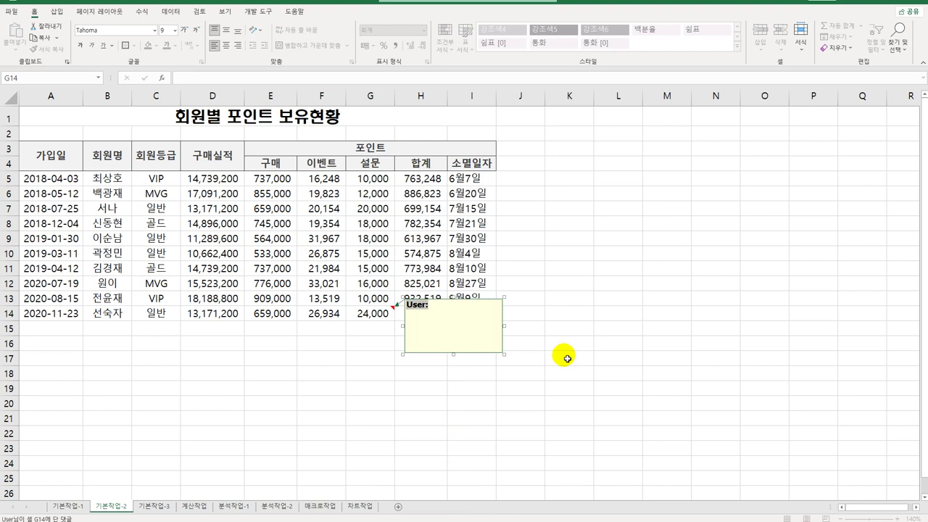
{"action": "type", "text": "최고"}
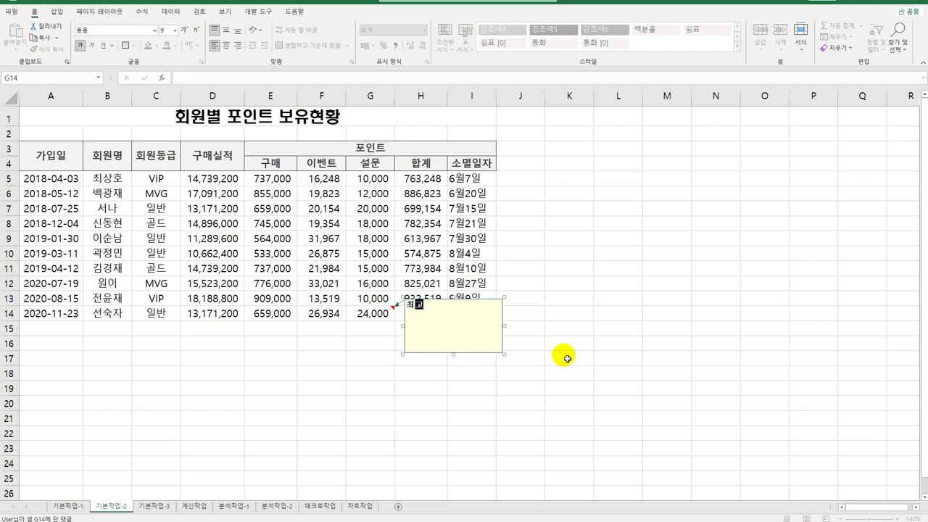
{"action": "type", "text": " 곡객 포인트"}
{"action": "left_click", "coordinate": [379, 313]}
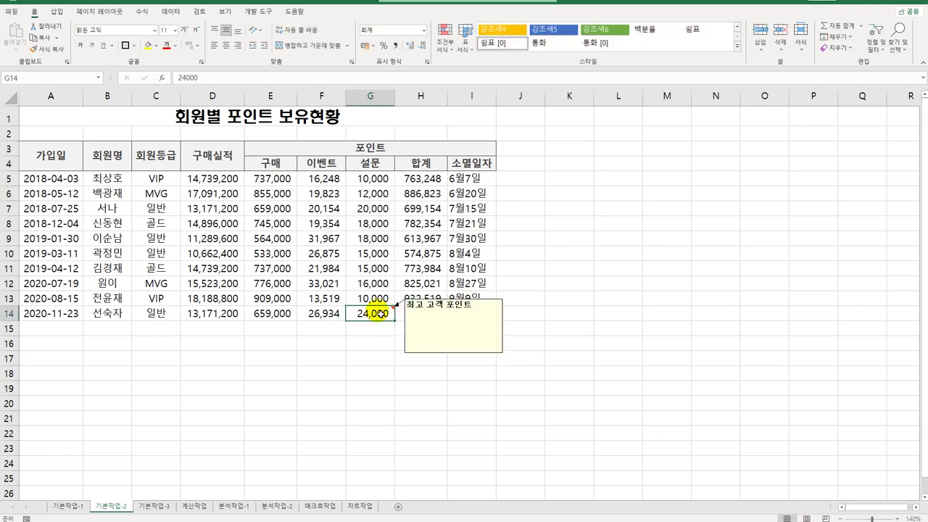
Set the memo on cell G14 to always be displayed
{"action": "right_click", "coordinate": [378, 313]}
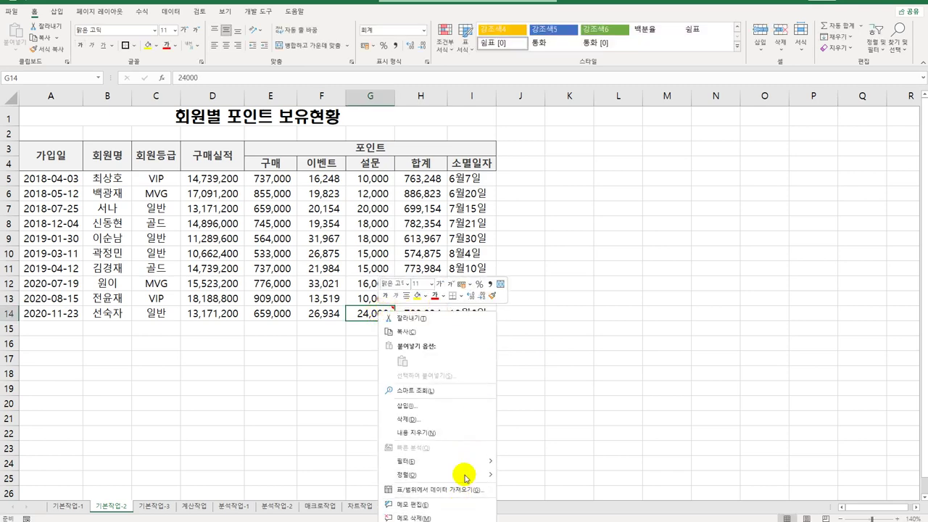
{"action": "left_click", "coordinate": [602, 320]}
{"action": "scroll", "coordinate": [602, 321], "scroll_direction": "down", "scroll_amount": 3}
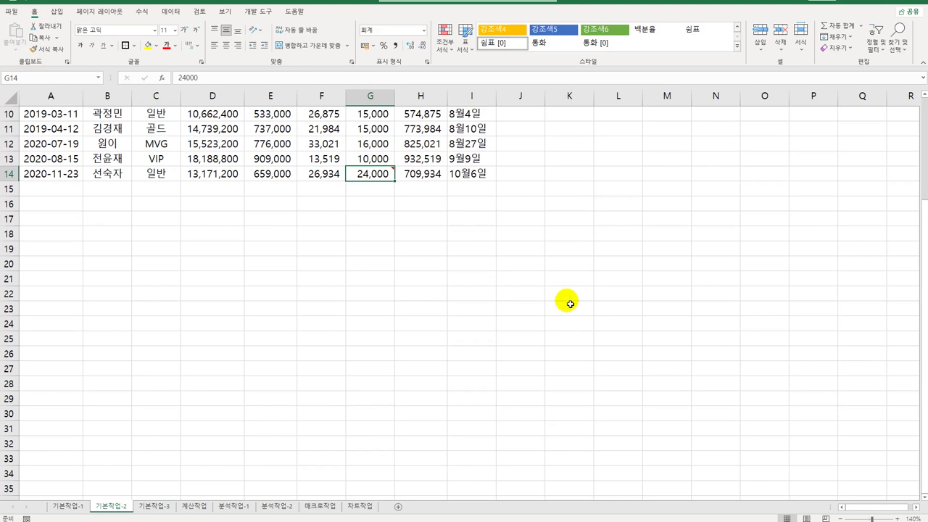
{"action": "right_click", "coordinate": [371, 175]}
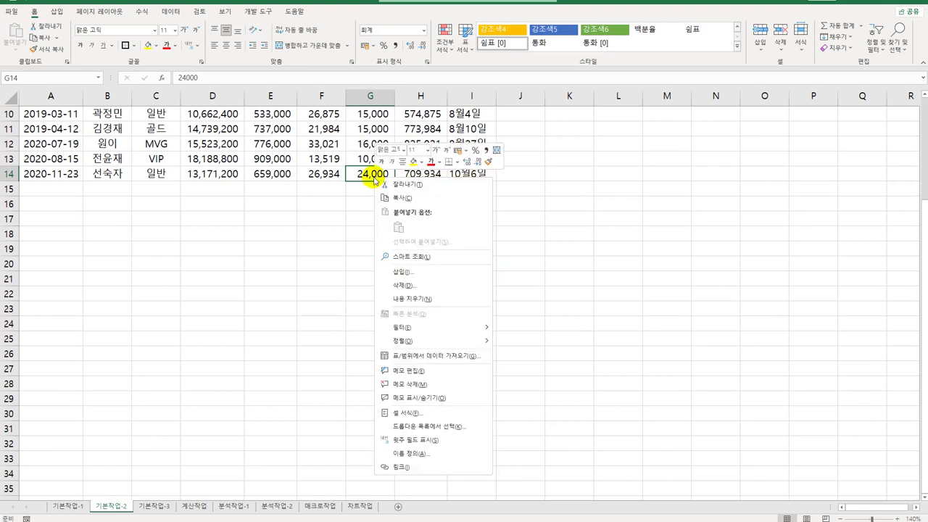
{"action": "left_click", "coordinate": [471, 400]}
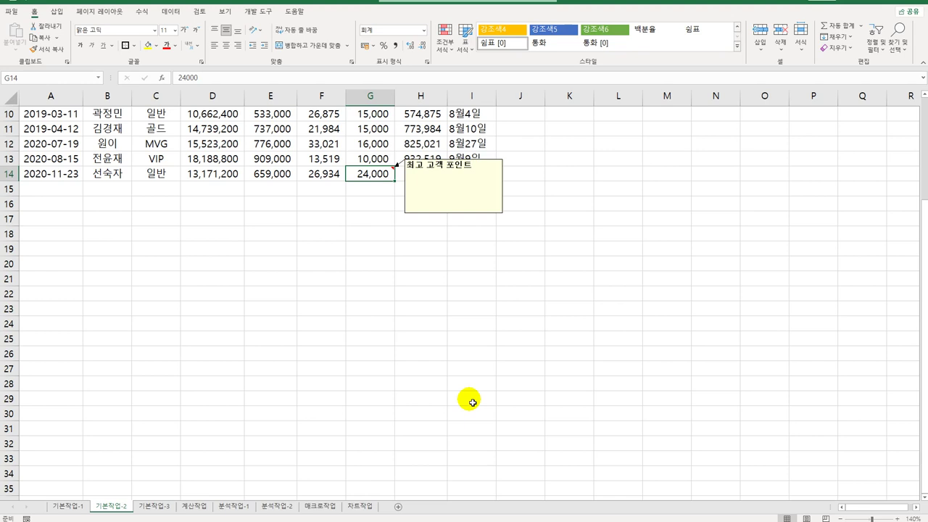
Turn on automatic sizing (자동 크기) for the G14 memo in its format settings
{"action": "left_click", "coordinate": [457, 167]}
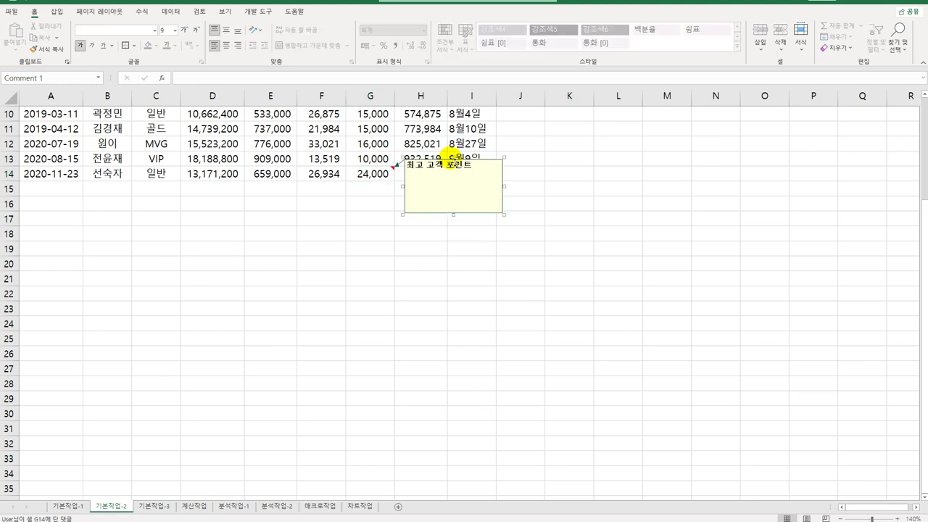
{"action": "right_click", "coordinate": [455, 165]}
{"action": "left_click", "coordinate": [490, 295]}
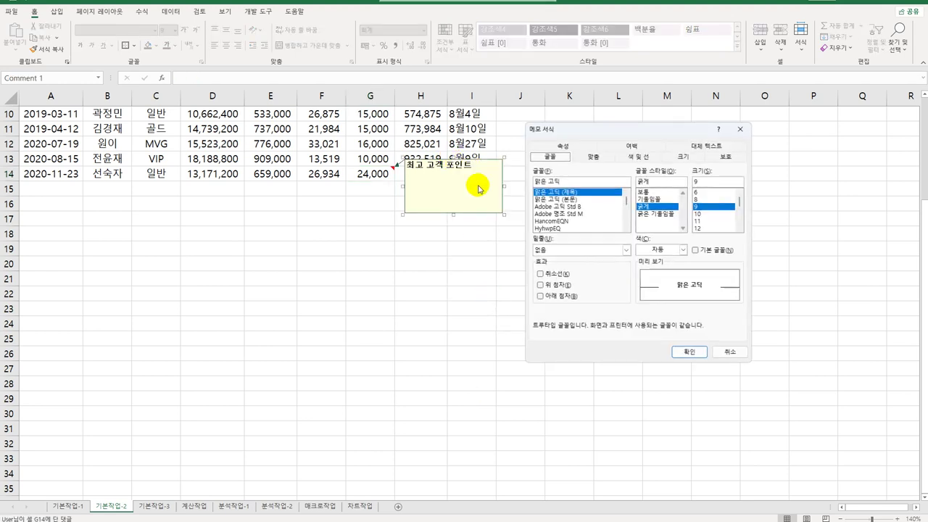
{"action": "left_click", "coordinate": [595, 156]}
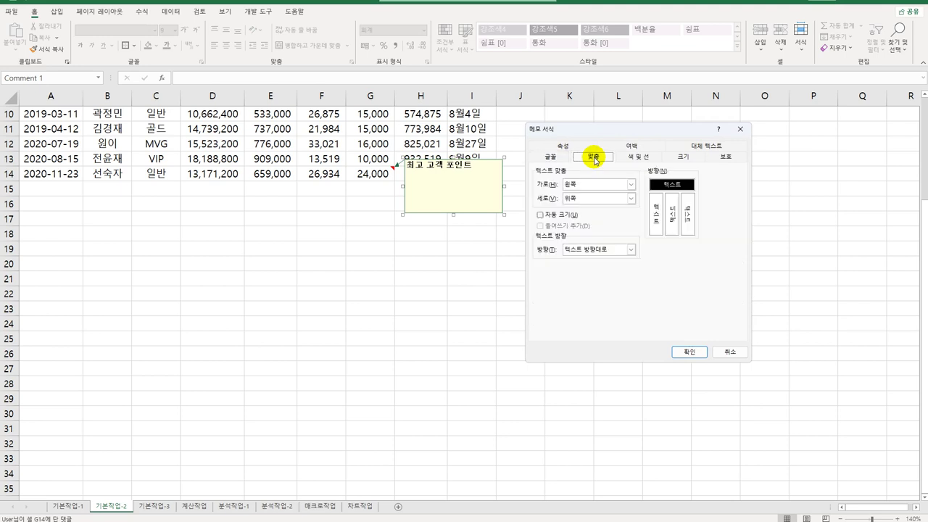
{"action": "left_click", "coordinate": [568, 216]}
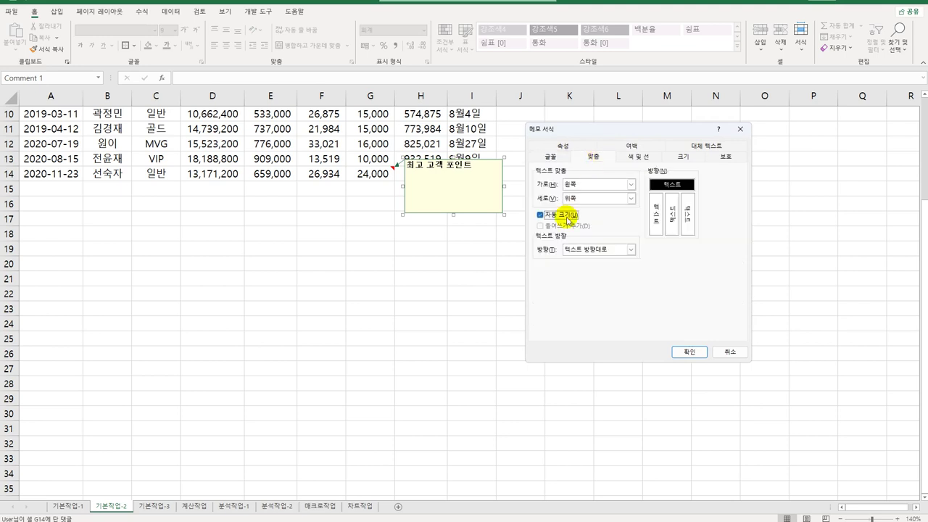
{"action": "left_click", "coordinate": [688, 351]}
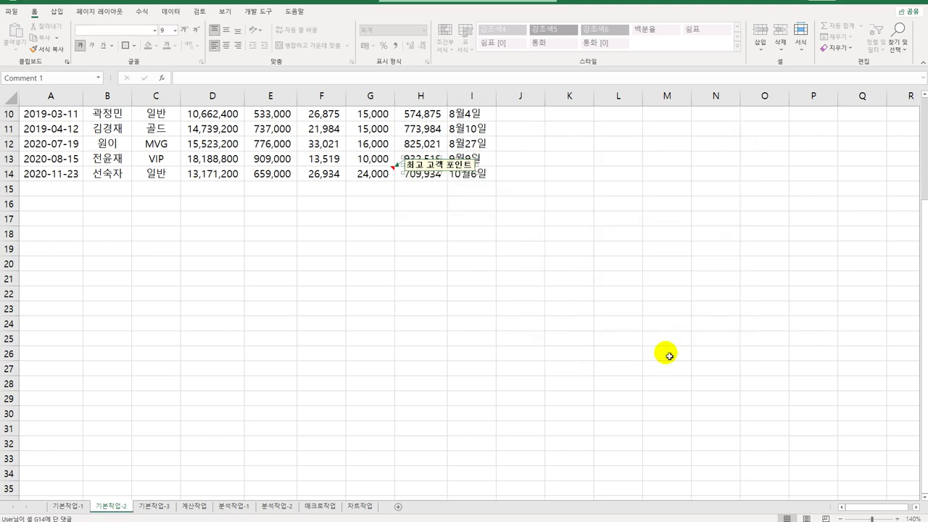
{"action": "left_click", "coordinate": [601, 335]}
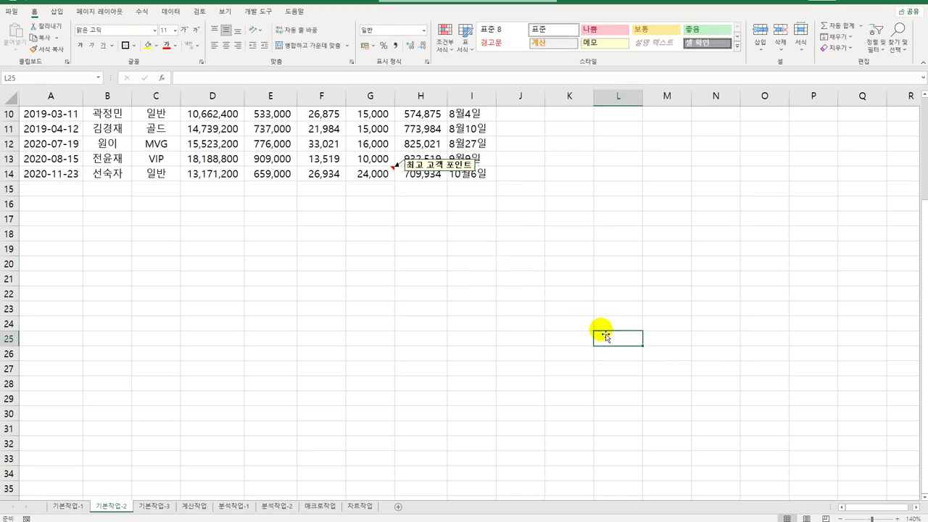
Apply the custom number format @ "예정" to the 소멸일자 cells I5:I14 and autofit the width of column I
{"action": "scroll", "coordinate": [592, 326], "scroll_direction": "up", "scroll_amount": 3}
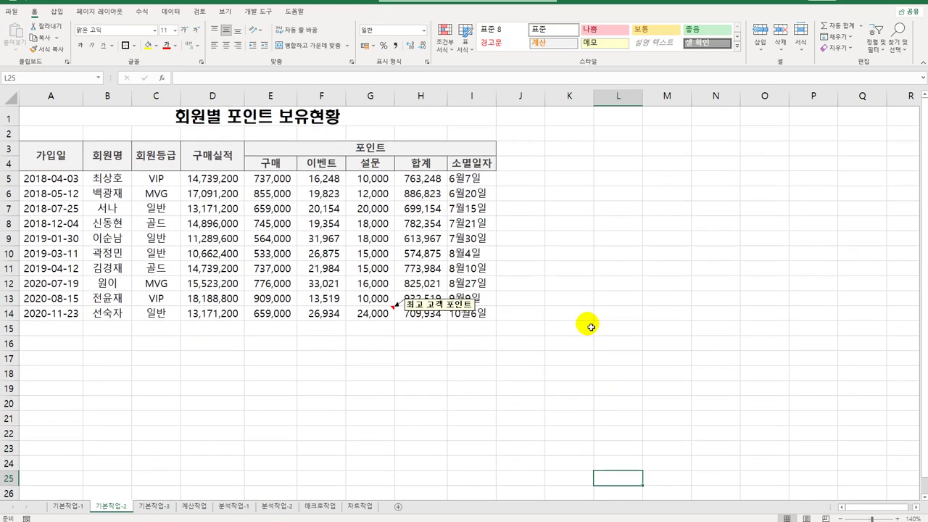
{"action": "left_click_drag", "start_coordinate": [491, 178], "coordinate": [487, 315]}
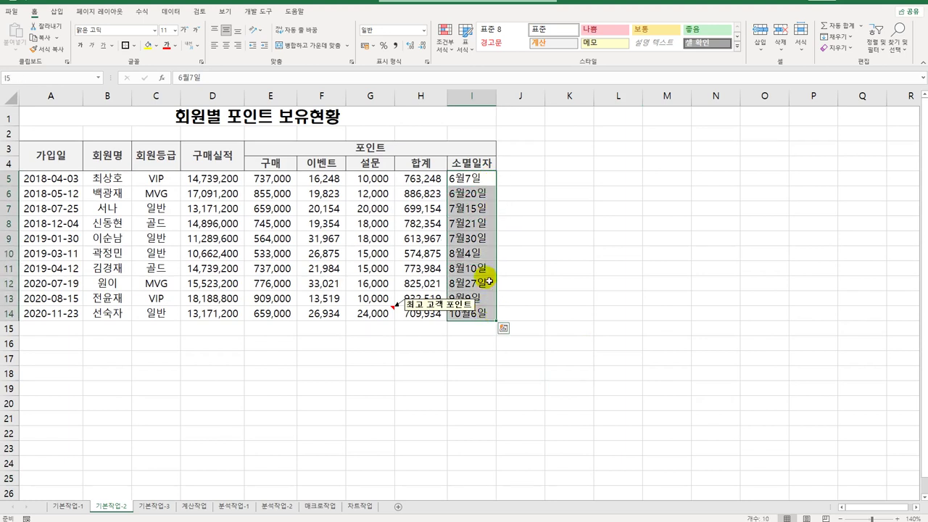
{"action": "right_click", "coordinate": [462, 186]}
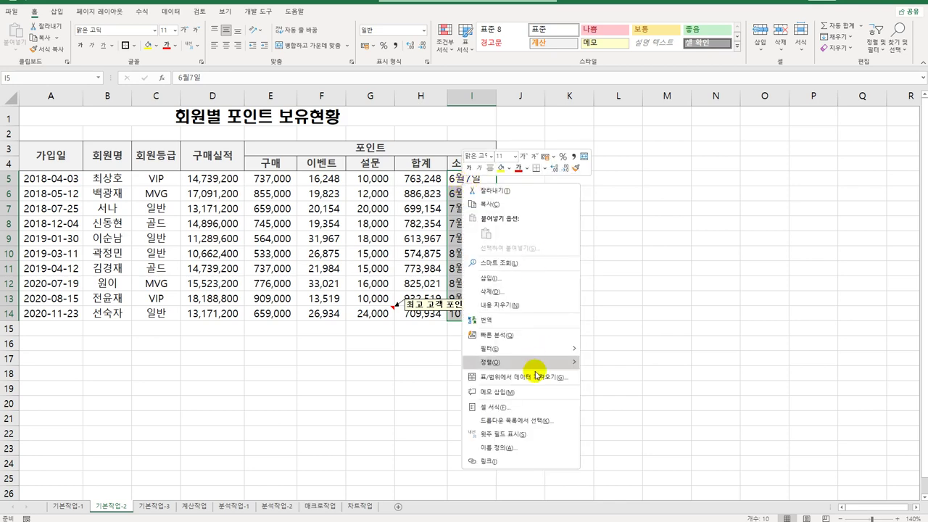
{"action": "left_click", "coordinate": [530, 412]}
{"action": "left_click_drag", "start_coordinate": [509, 275], "coordinate": [626, 120]}
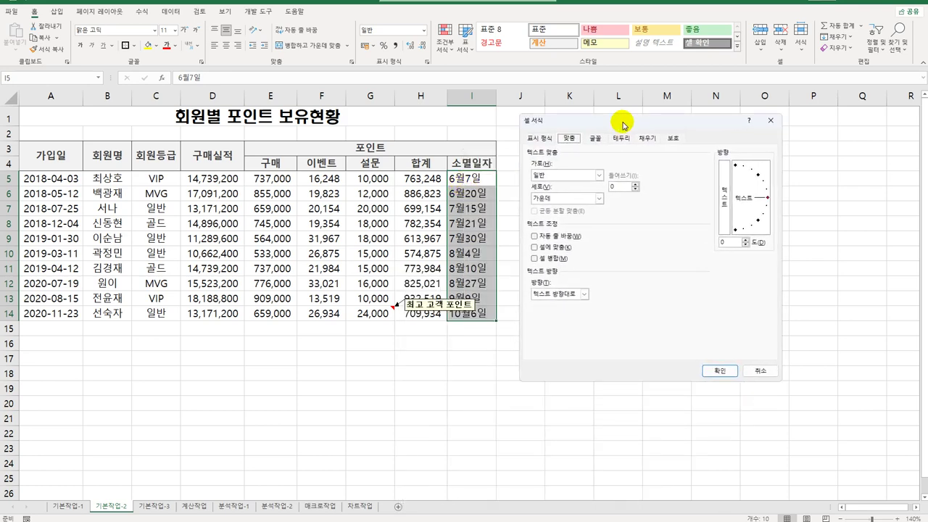
{"action": "left_click", "coordinate": [538, 138]}
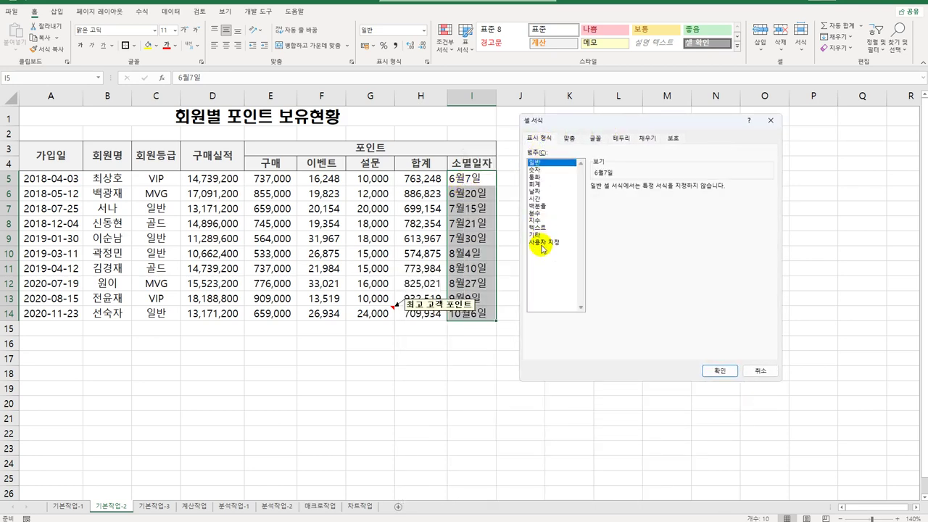
{"action": "left_click", "coordinate": [544, 243]}
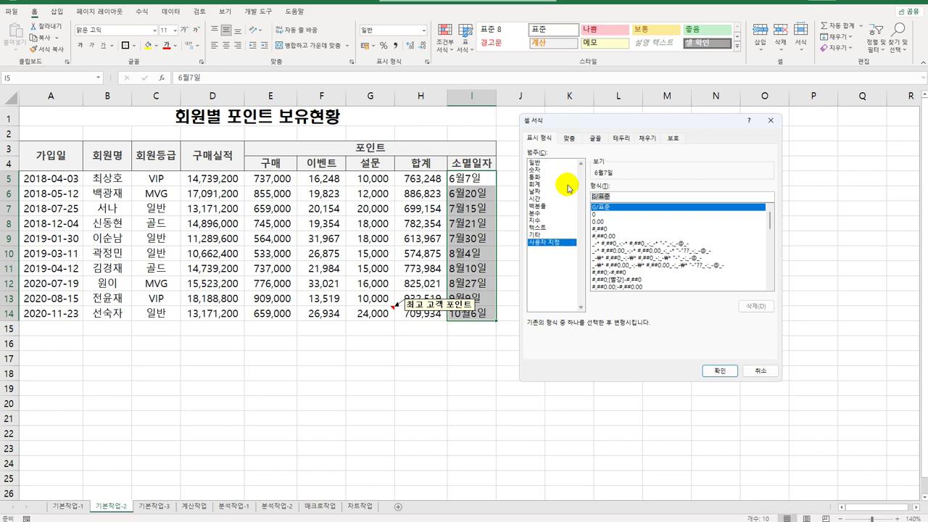
{"action": "type", "text": "@"}
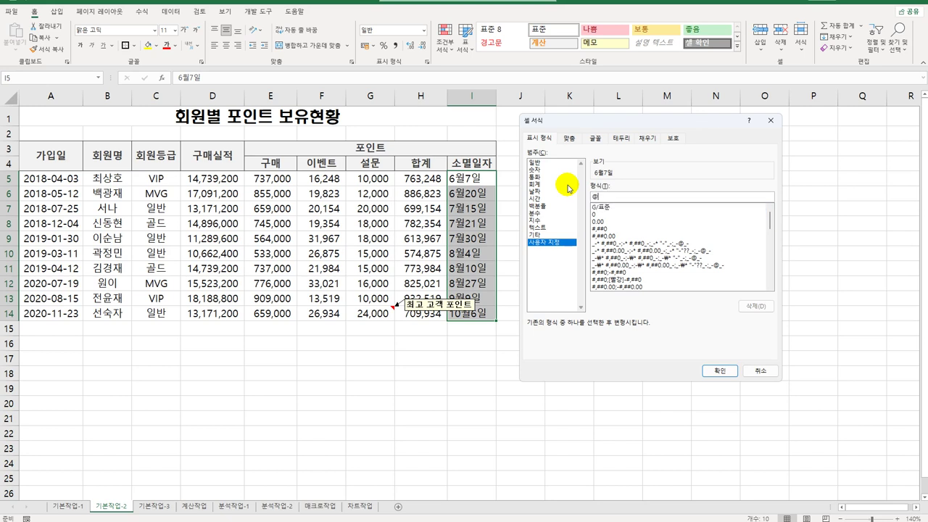
{"action": "type", "text": " \"예정\""}
{"action": "left_click", "coordinate": [720, 371]}
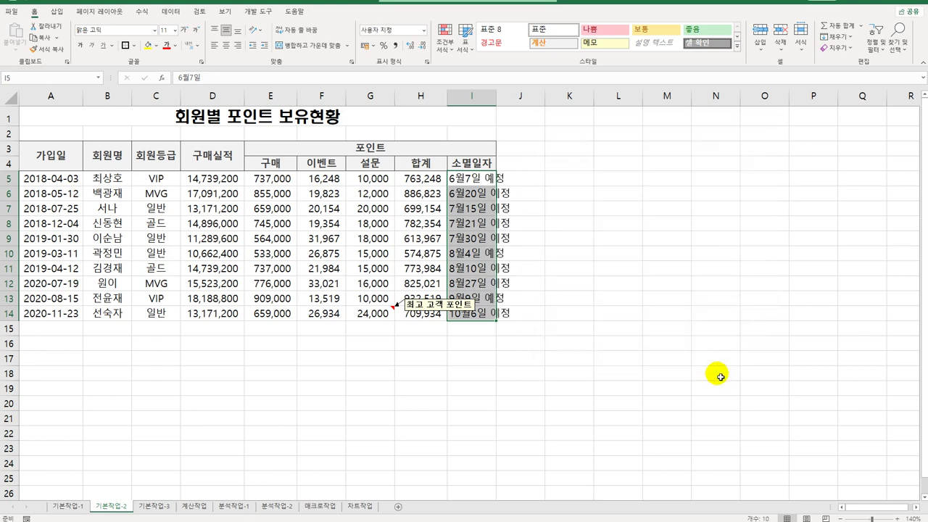
{"action": "double_click", "coordinate": [497, 96]}
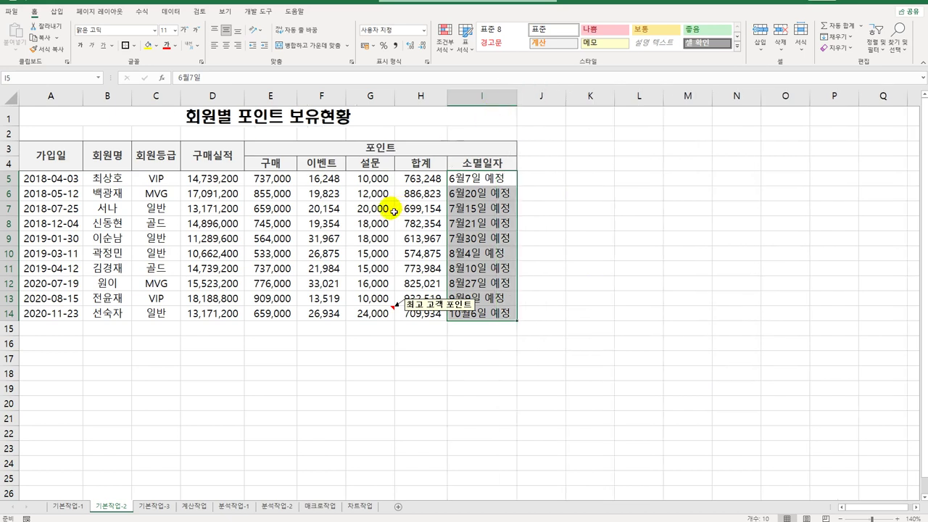
Apply all borders (모든 테두리) to the table range A3:I14
{"action": "left_click_drag", "start_coordinate": [68, 157], "coordinate": [505, 305]}
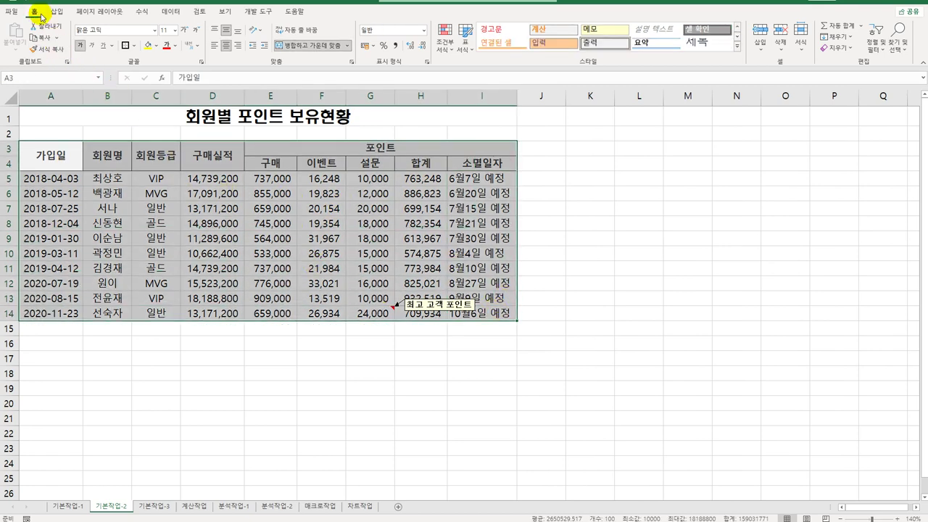
{"action": "left_click", "coordinate": [134, 45]}
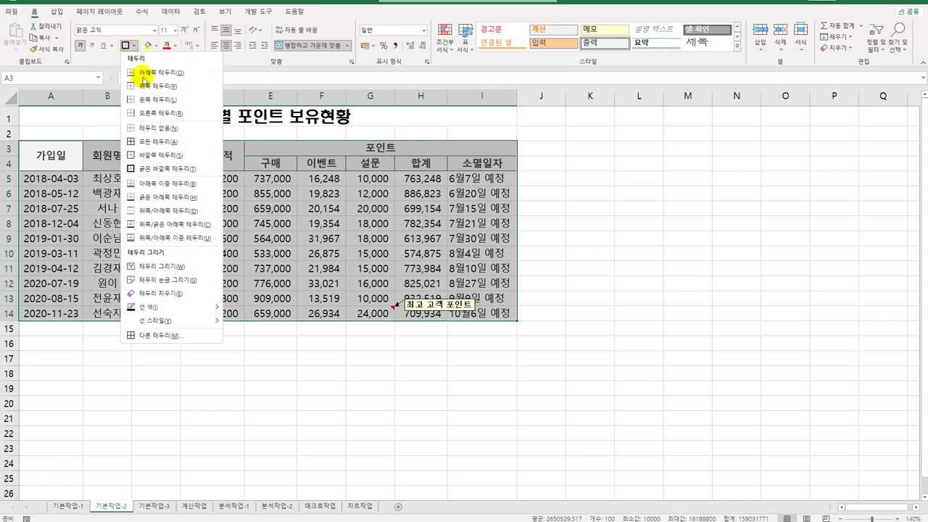
{"action": "left_click", "coordinate": [162, 149]}
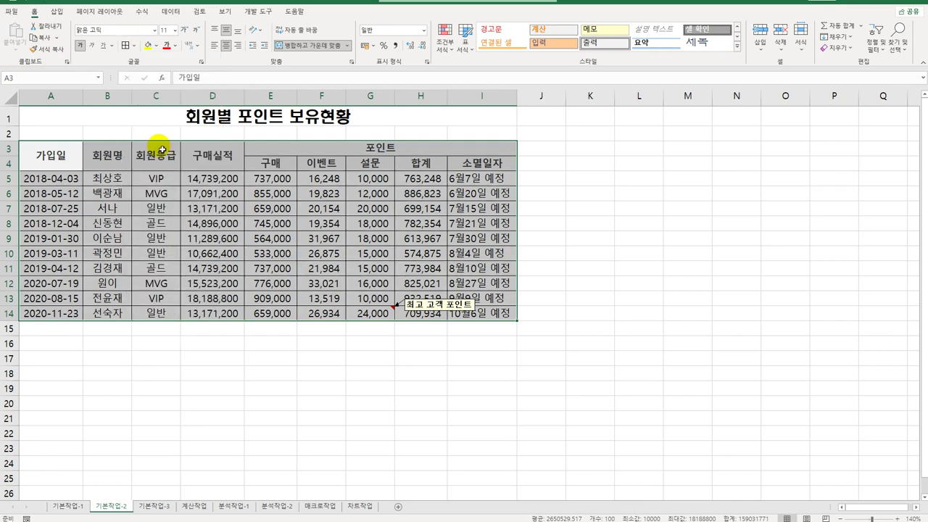
Add a double bottom border (아래쪽 이중 테두리) to the header range A3:I4
{"action": "left_click_drag", "start_coordinate": [77, 155], "coordinate": [467, 164]}
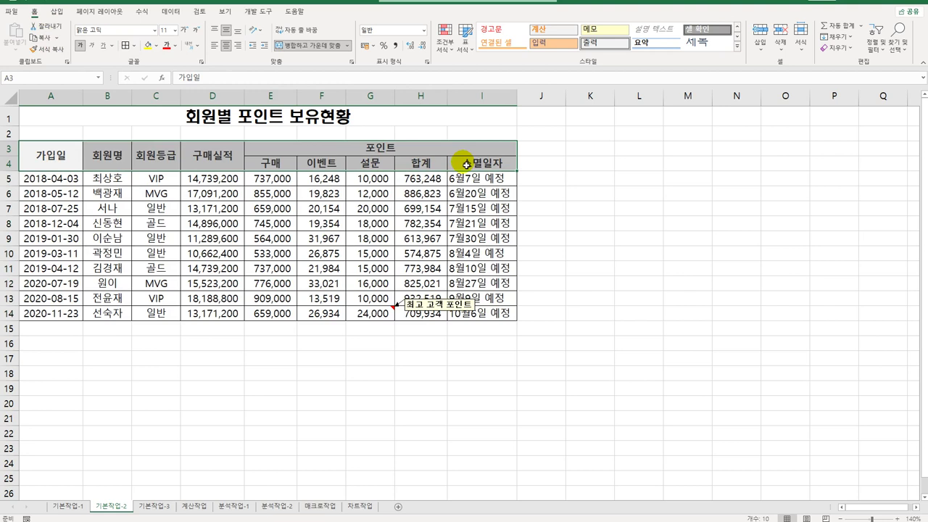
{"action": "left_click", "coordinate": [136, 45]}
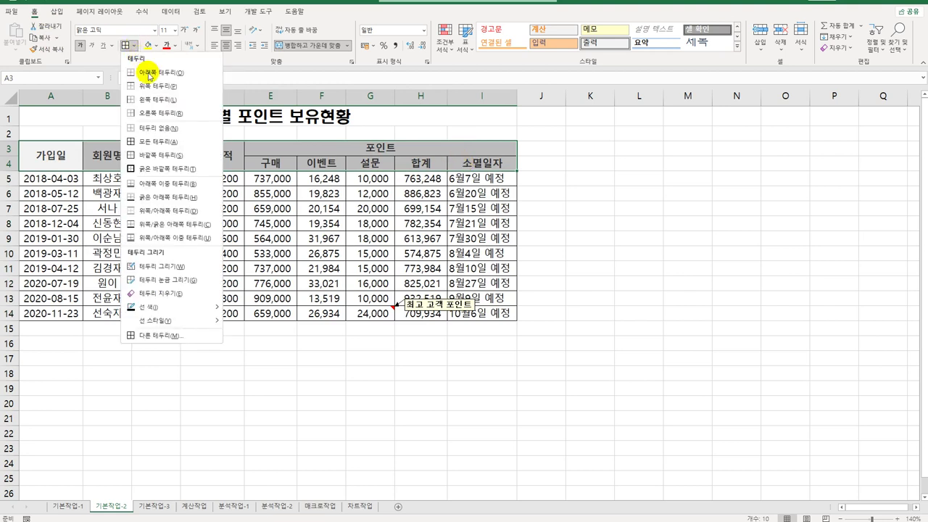
{"action": "left_click", "coordinate": [174, 183]}
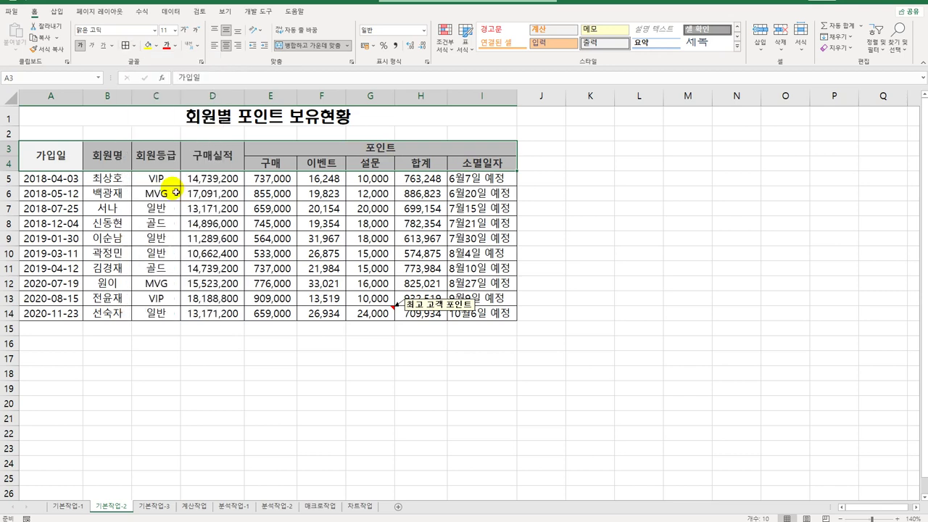
{"action": "left_click", "coordinate": [563, 285]}
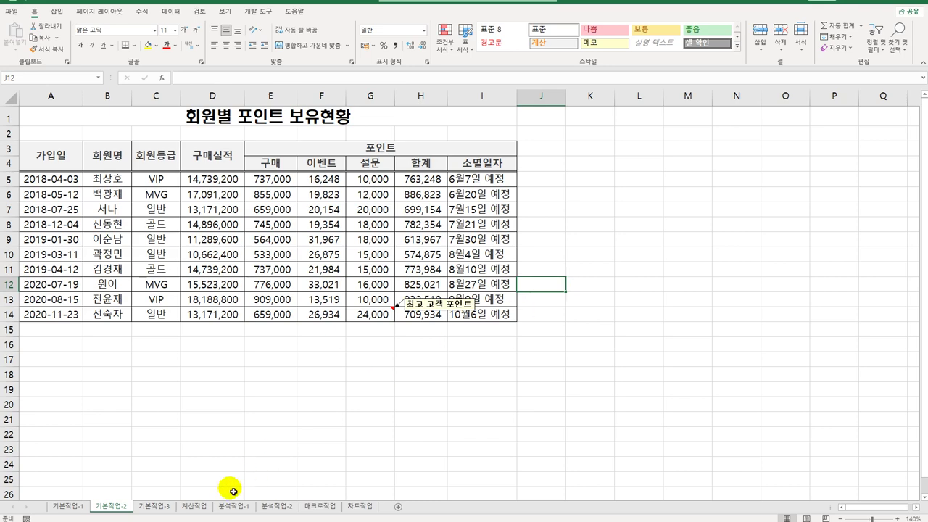
On the 기본작업-3 sheet, enter the criteria heading 조건 in cell A18
{"action": "left_click", "coordinate": [153, 507]}
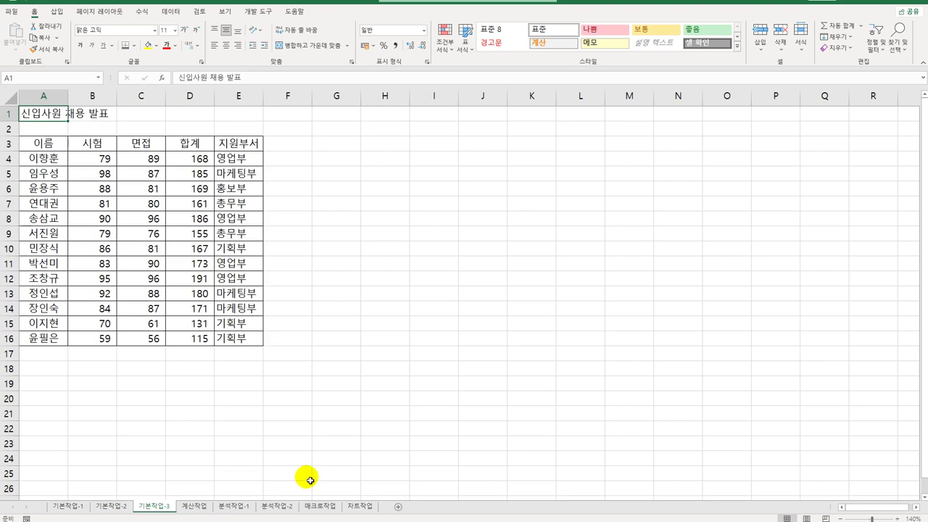
{"action": "left_click", "coordinate": [149, 147]}
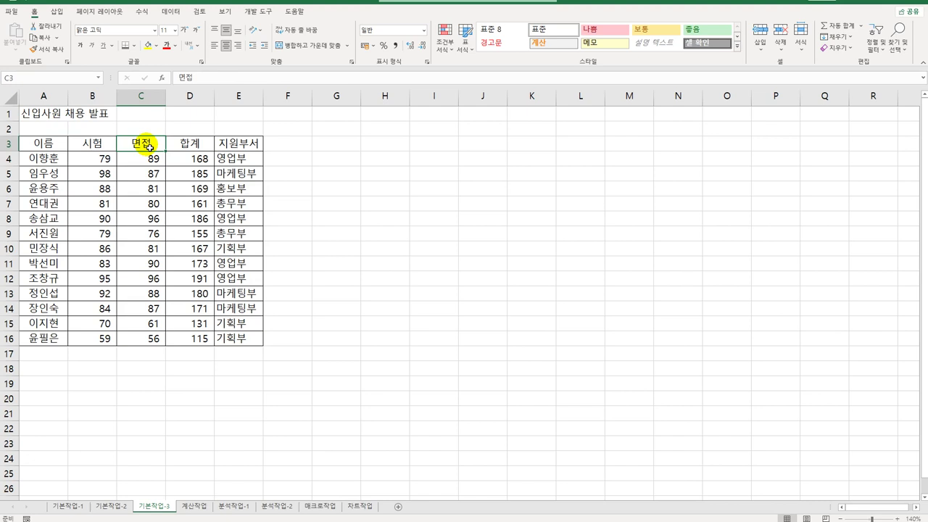
{"action": "left_click", "coordinate": [98, 143]}
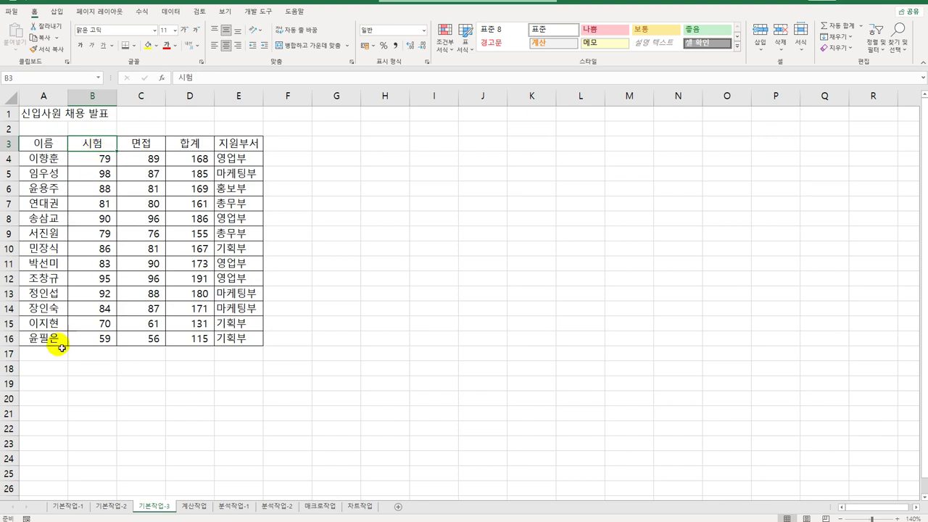
{"action": "left_click", "coordinate": [52, 371]}
{"action": "left_click_drag", "start_coordinate": [52, 371], "coordinate": [51, 383]}
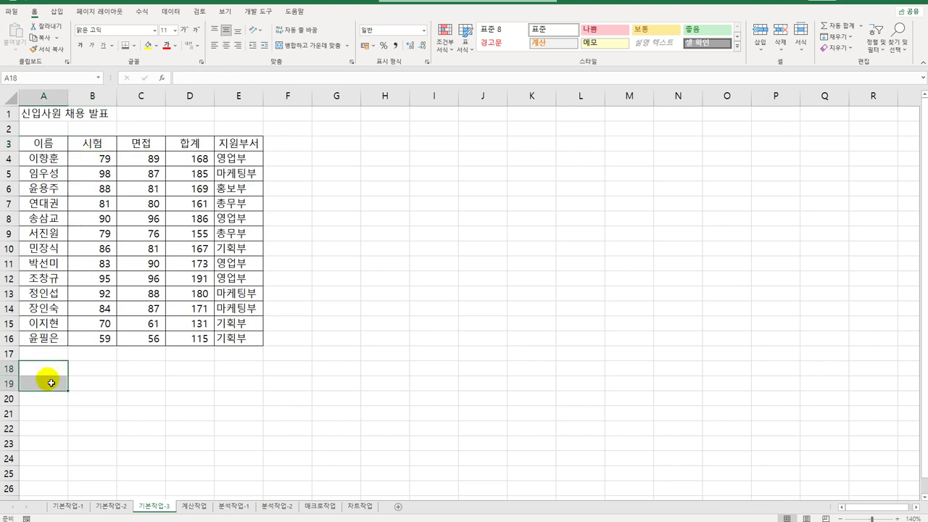
{"action": "left_click", "coordinate": [84, 142]}
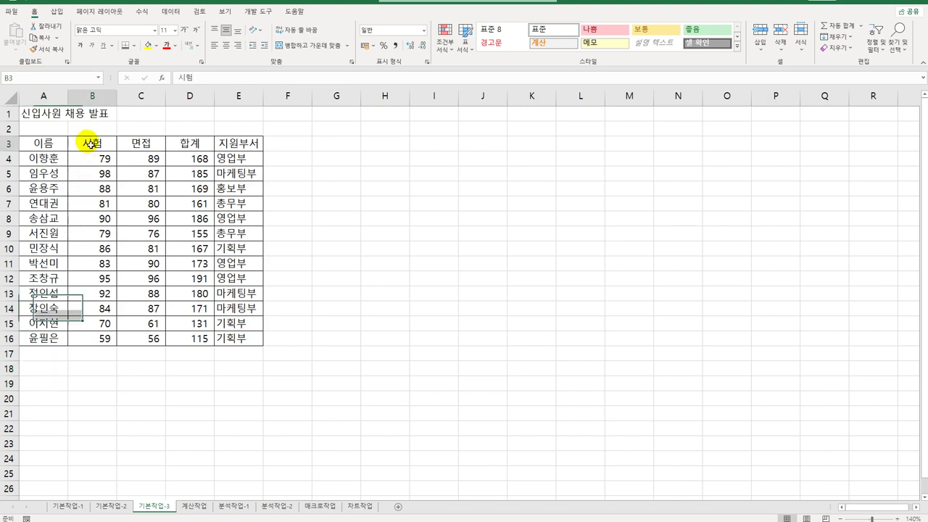
{"action": "left_click", "coordinate": [125, 139]}
{"action": "left_click", "coordinate": [44, 371]}
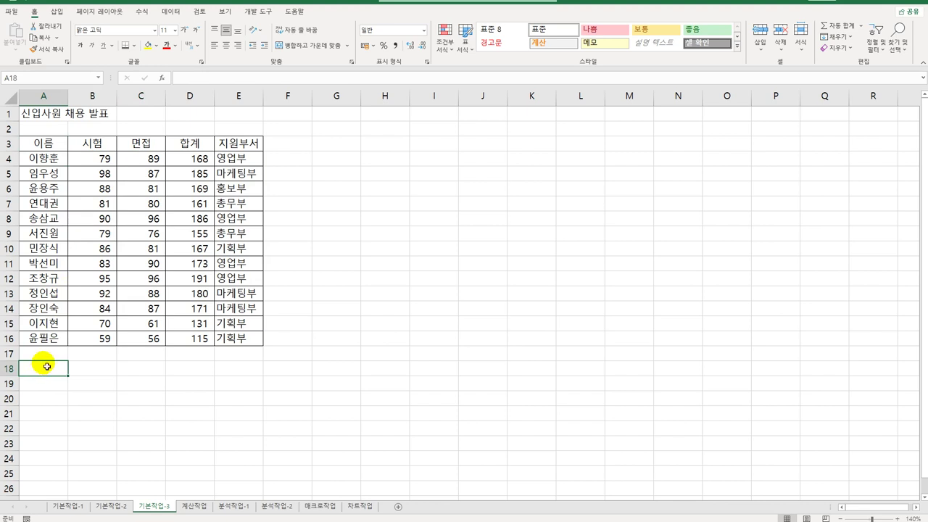
{"action": "type", "text": "조현"}
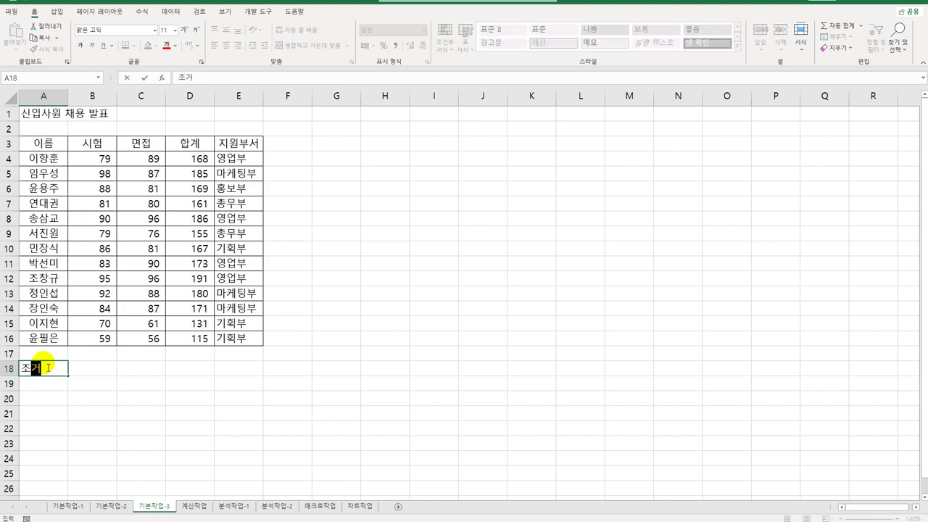
{"action": "key", "text": "Return"}
Enter the criteria formula =C4>B4 in cell A19, comparing the first applicant's 면접 score with the 시험 score
{"action": "type", "text": "="}
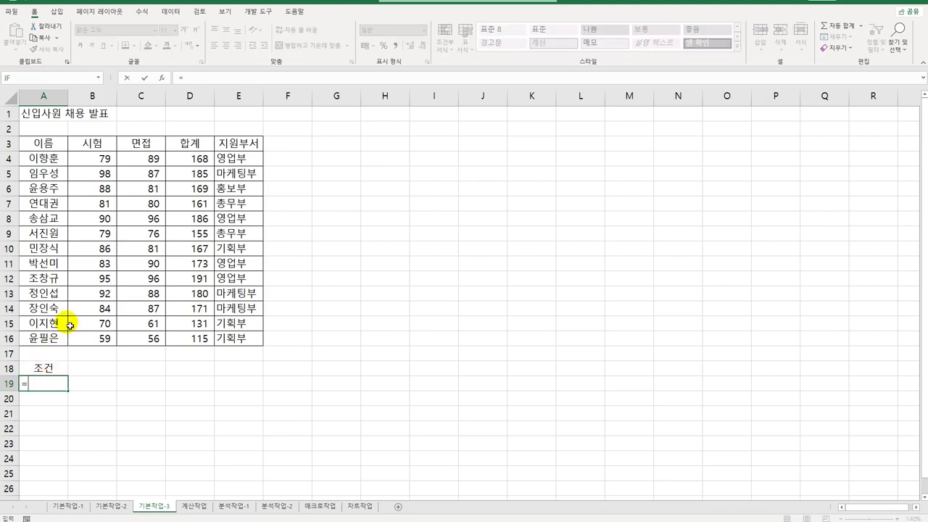
{"action": "left_click", "coordinate": [144, 159]}
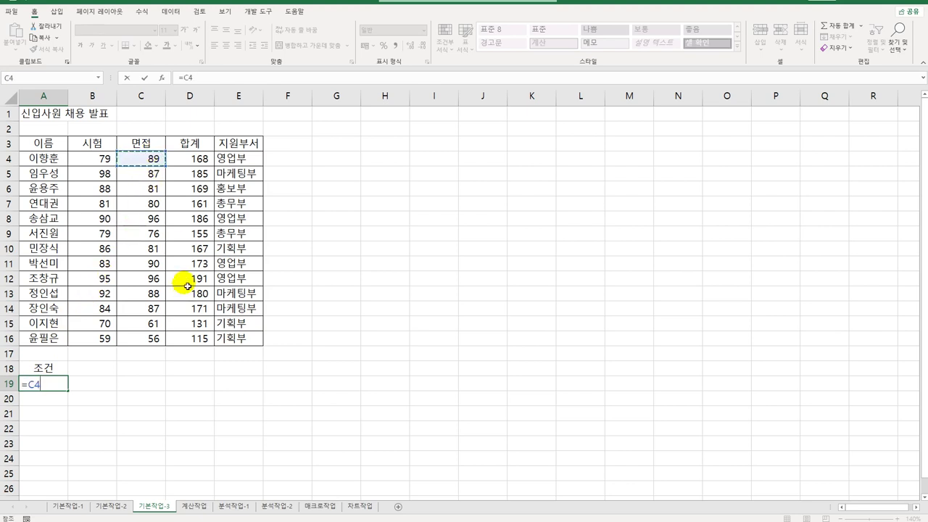
{"action": "type", "text": ">"}
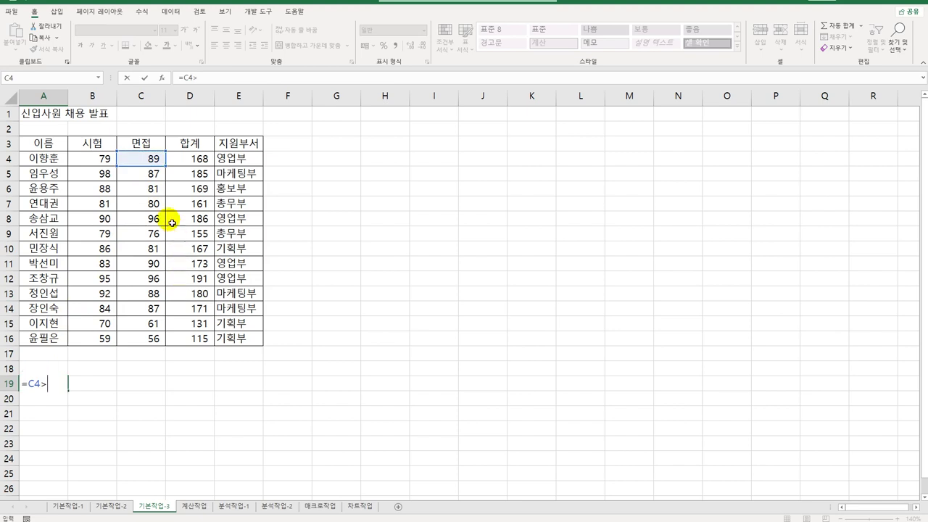
{"action": "left_click", "coordinate": [106, 158]}
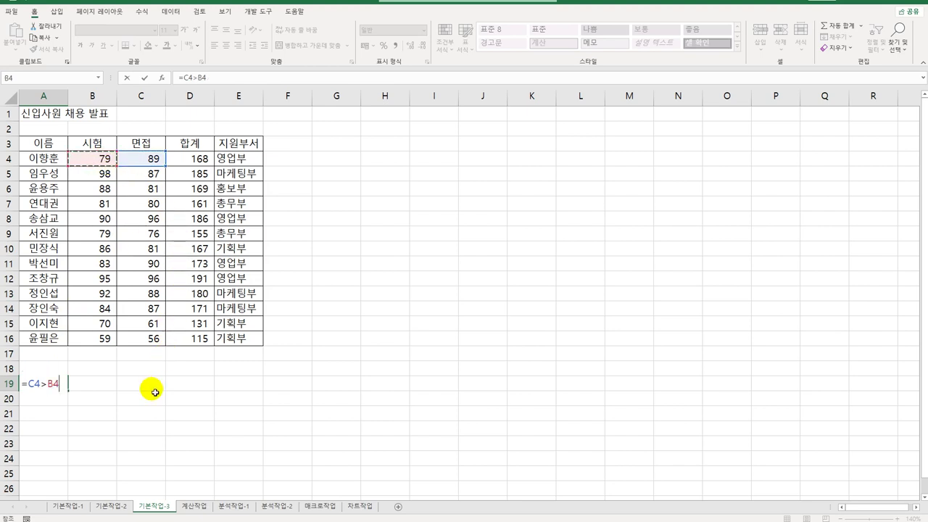
{"action": "key", "text": "Return"}
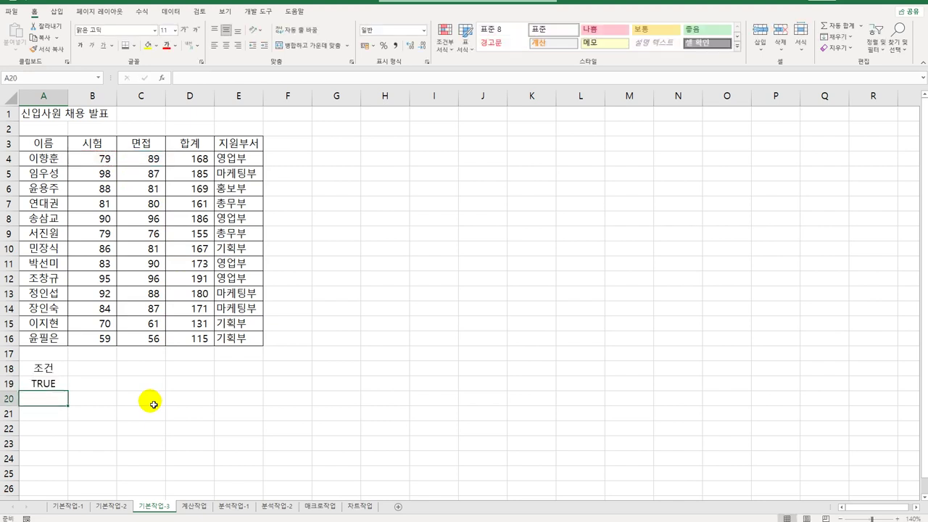
{"action": "left_click", "coordinate": [66, 383]}
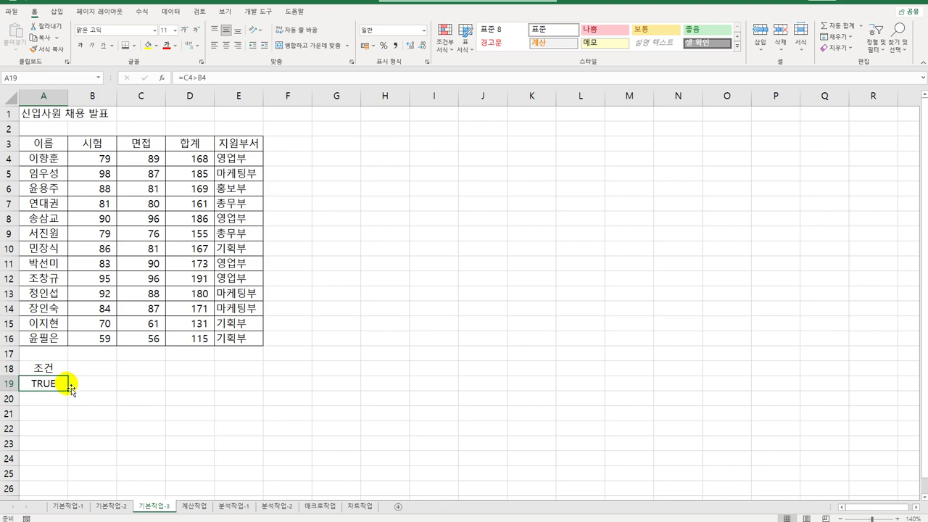
Start an advanced filter on the applicant list A3:E16 with A18:A19 as the criteria range
{"action": "left_click", "coordinate": [93, 281]}
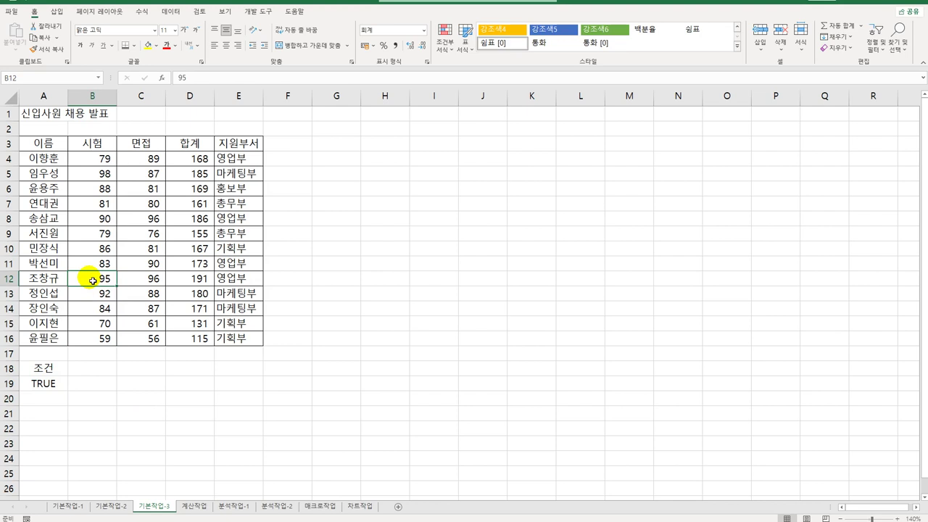
{"action": "left_click", "coordinate": [171, 11]}
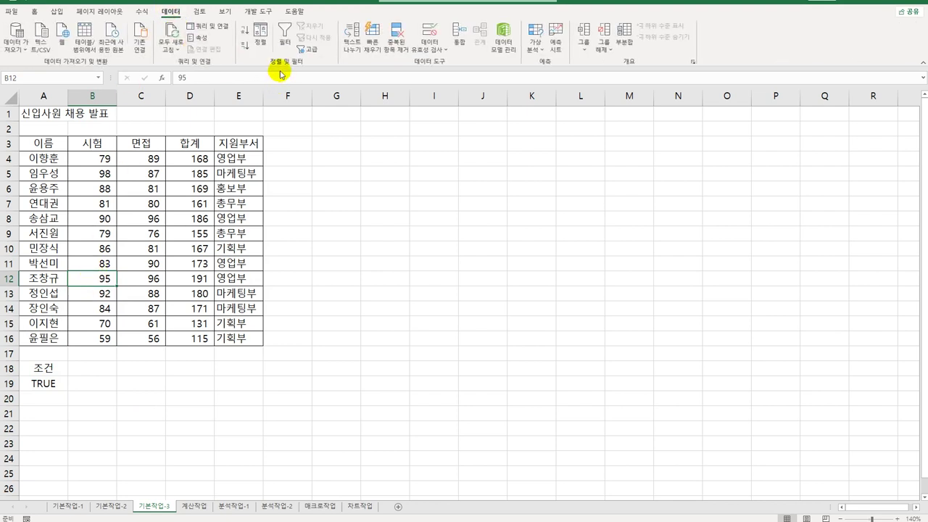
{"action": "left_click", "coordinate": [309, 50]}
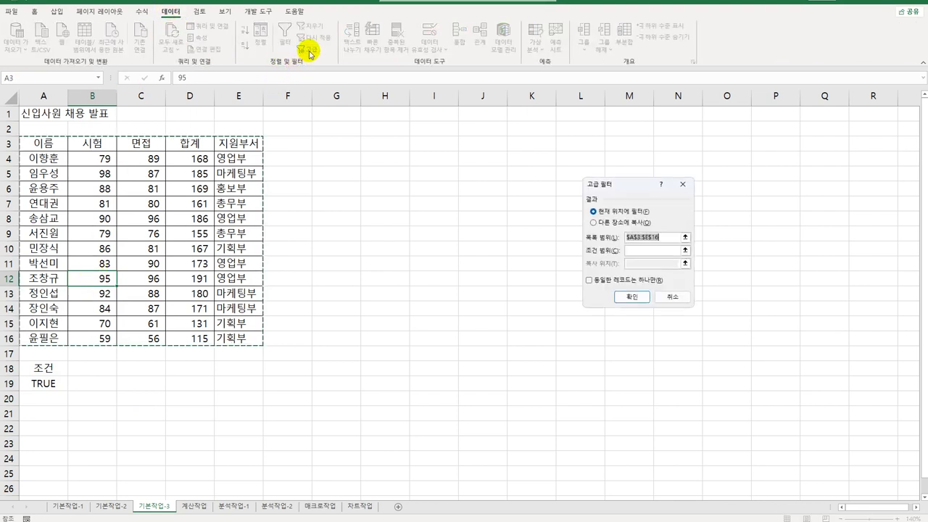
{"action": "left_click_drag", "start_coordinate": [627, 184], "coordinate": [404, 145]}
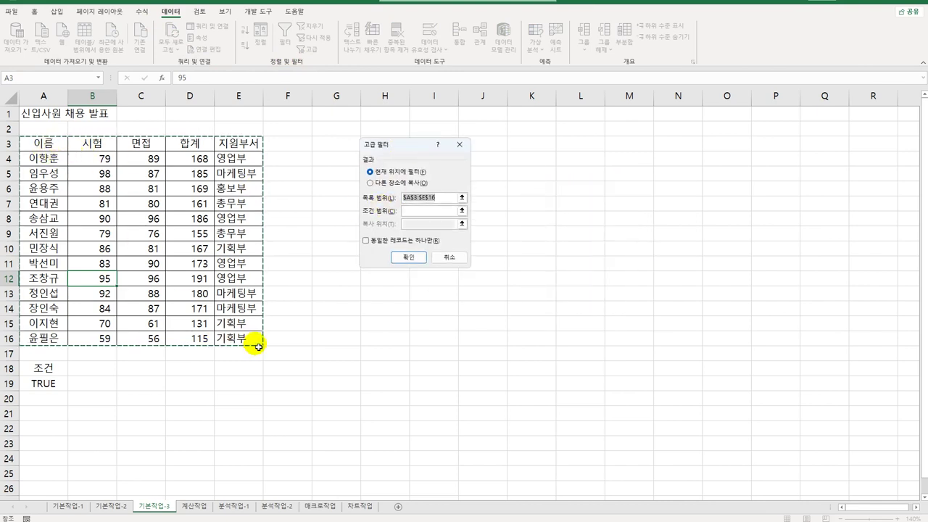
{"action": "left_click", "coordinate": [406, 210]}
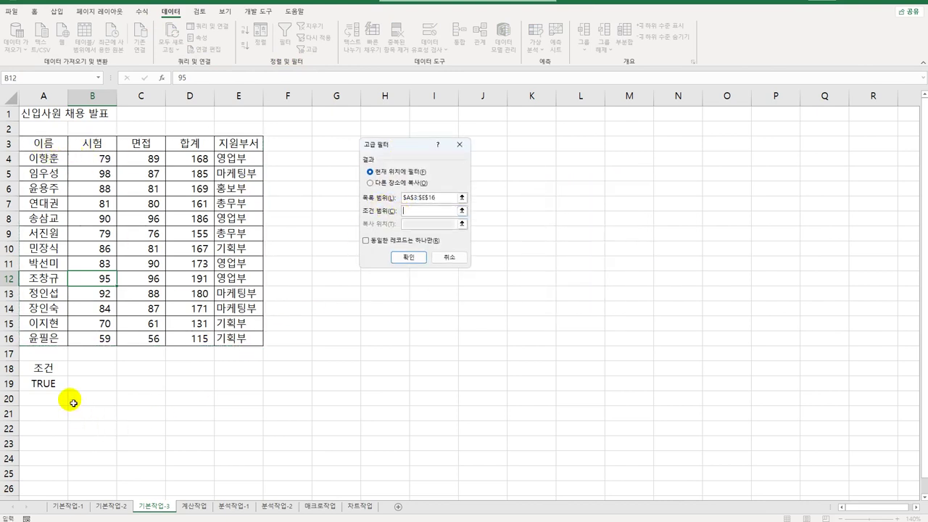
{"action": "left_click_drag", "start_coordinate": [42, 367], "coordinate": [45, 383]}
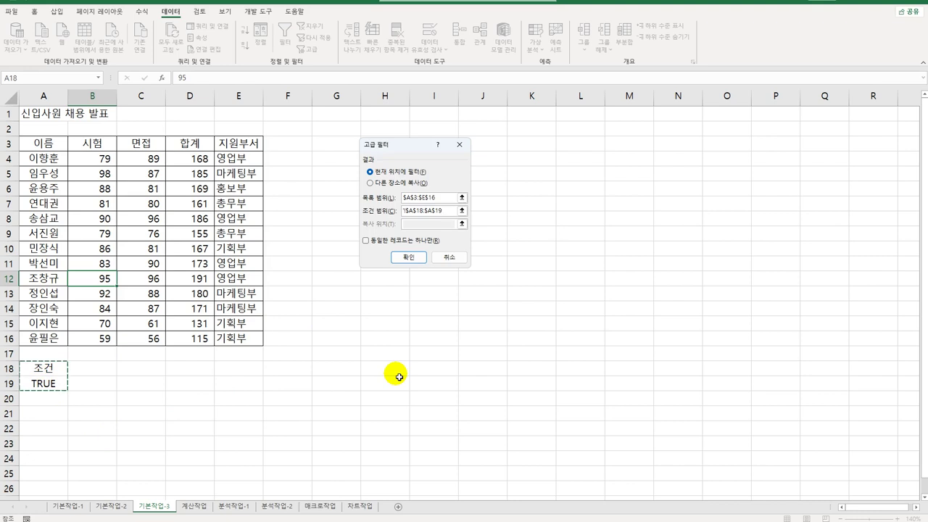
Set the advanced filter to copy its results to another location starting at A22, and run it
{"action": "left_click", "coordinate": [390, 186]}
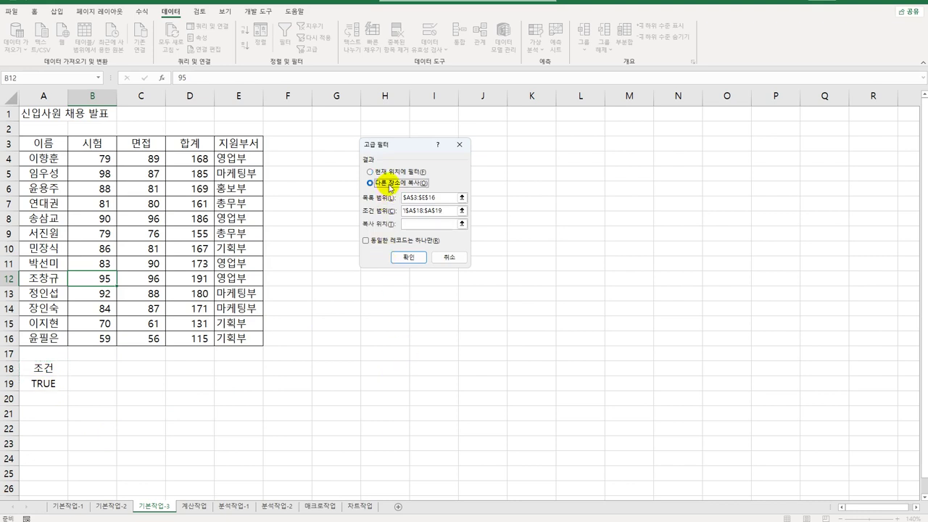
{"action": "left_click", "coordinate": [426, 226]}
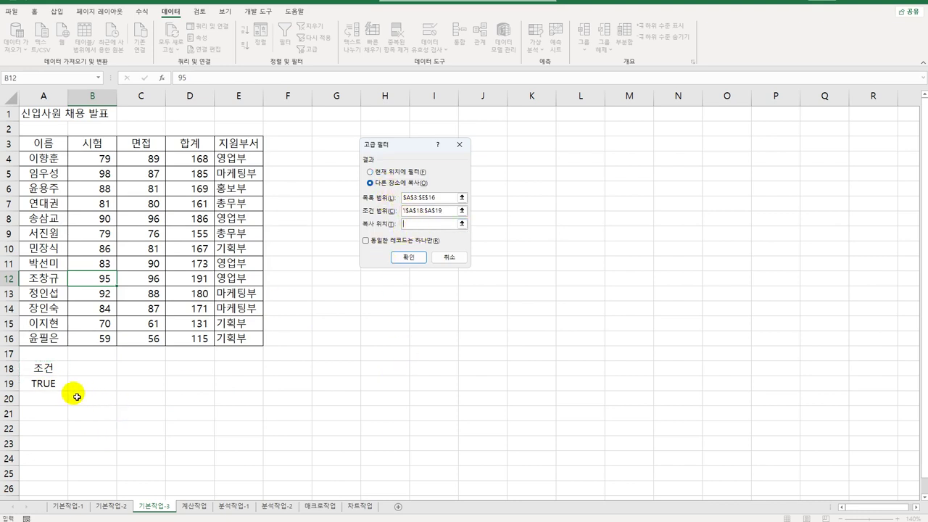
{"action": "left_click", "coordinate": [37, 431]}
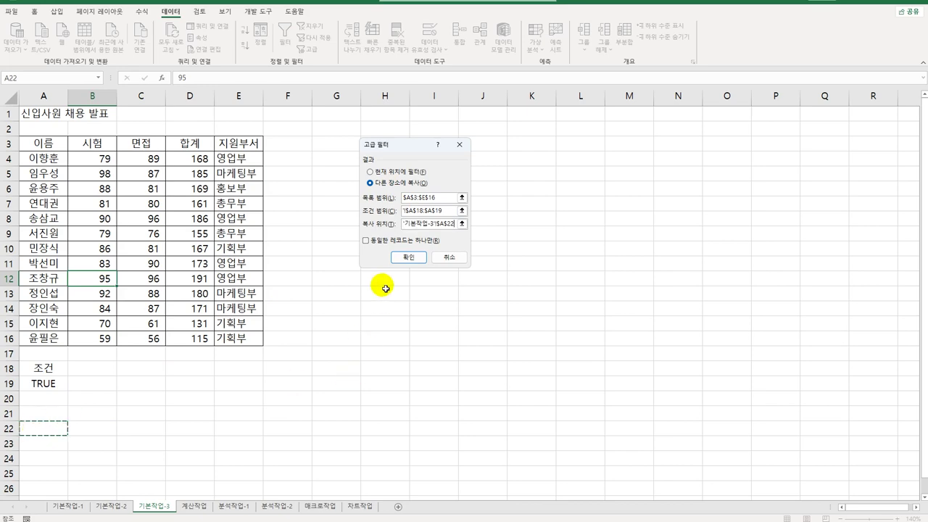
{"action": "left_click", "coordinate": [403, 263]}
{"action": "scroll", "coordinate": [367, 356], "scroll_direction": "down", "scroll_amount": 3}
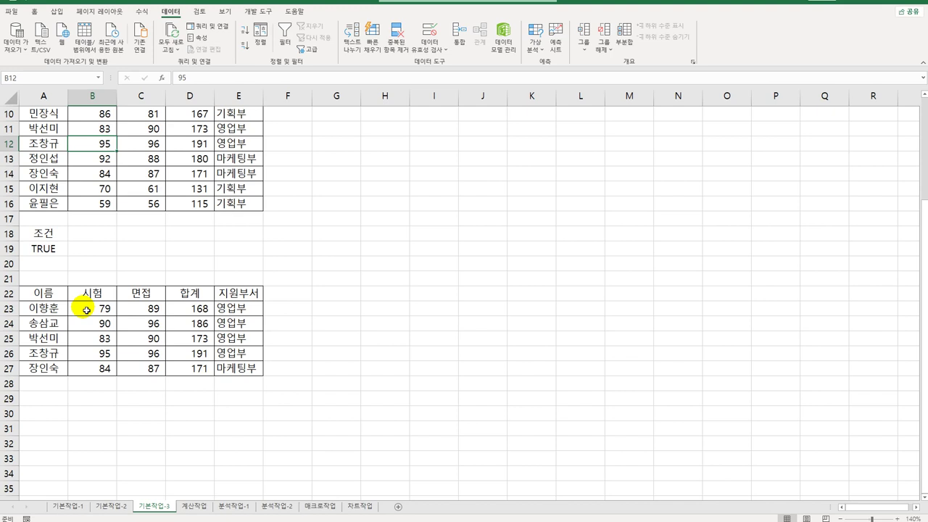
On the 계산작업 sheet, start a RANK.EQ formula in F3, the first 평가결과 cell, and open its function arguments
{"action": "left_click", "coordinate": [193, 507]}
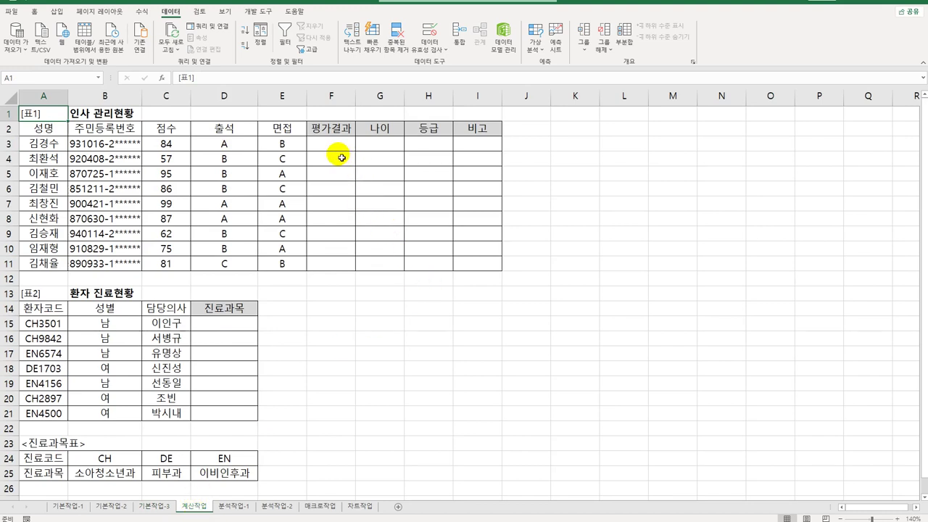
{"action": "left_click_drag", "start_coordinate": [332, 144], "coordinate": [327, 264]}
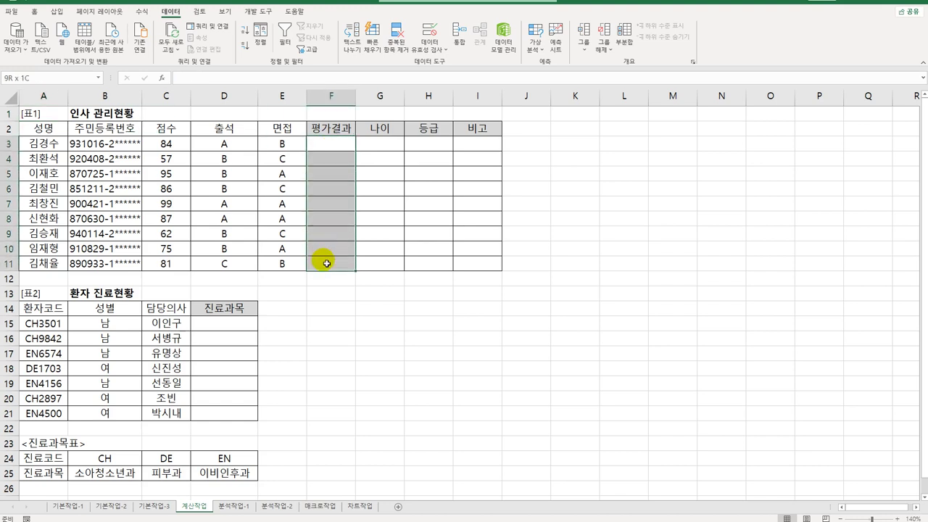
{"action": "left_click", "coordinate": [331, 147]}
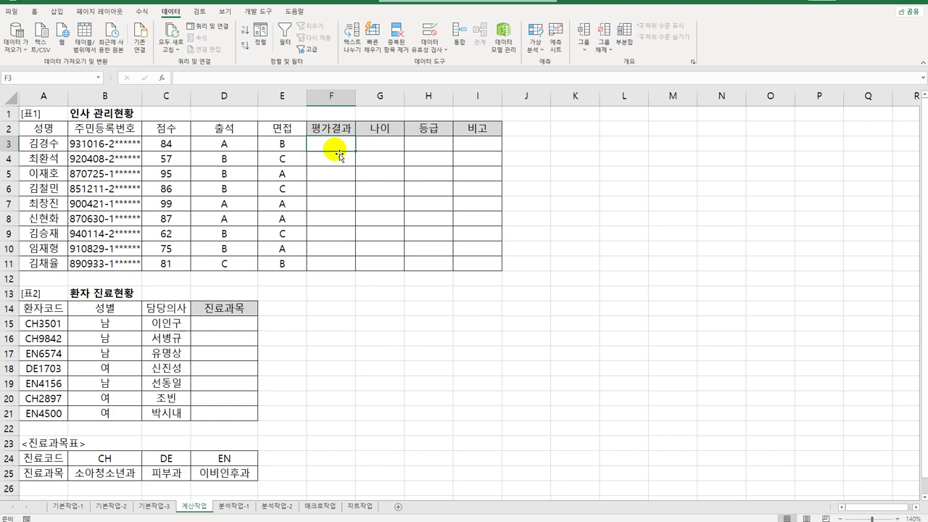
{"action": "type", "text": "=ㄱ"}
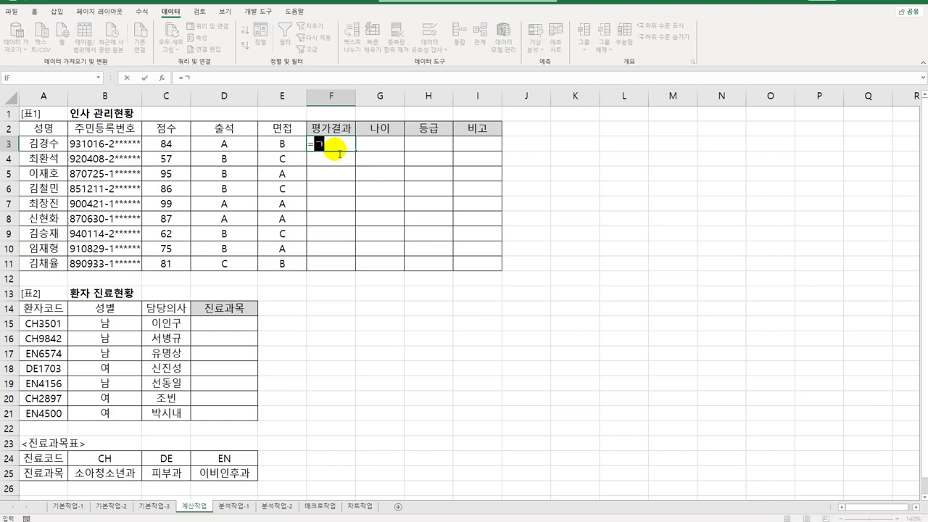
{"action": "key", "text": "BackSpace"}
{"action": "type", "text": "RA"}
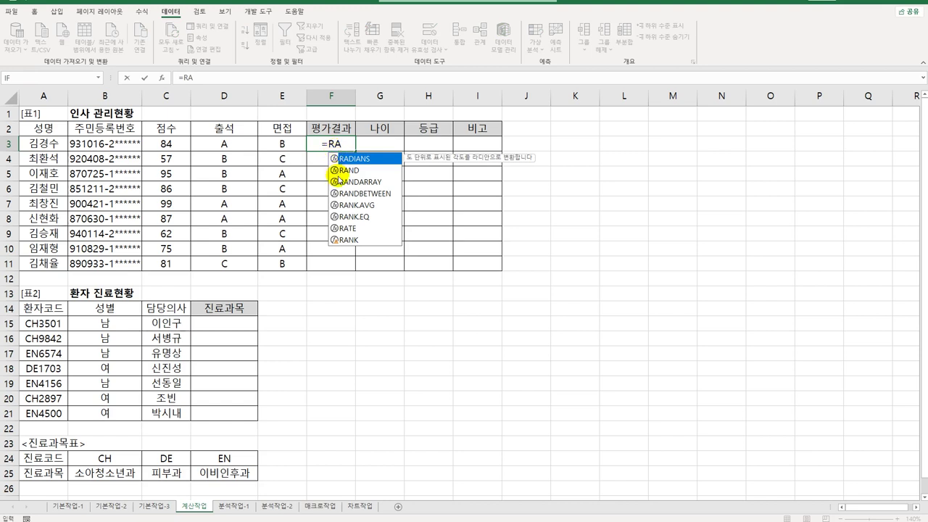
{"action": "left_click", "coordinate": [355, 216]}
{"action": "double_click", "coordinate": [360, 219]}
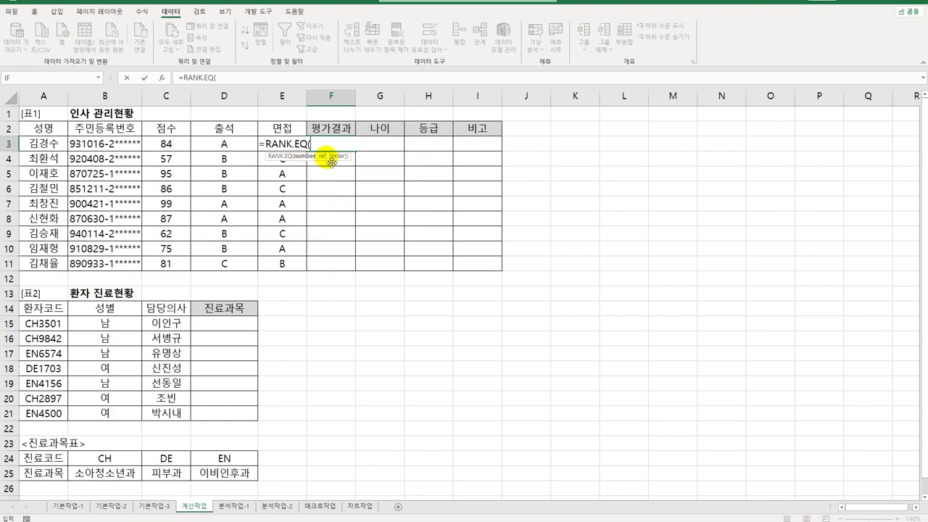
{"action": "left_click", "coordinate": [161, 77]}
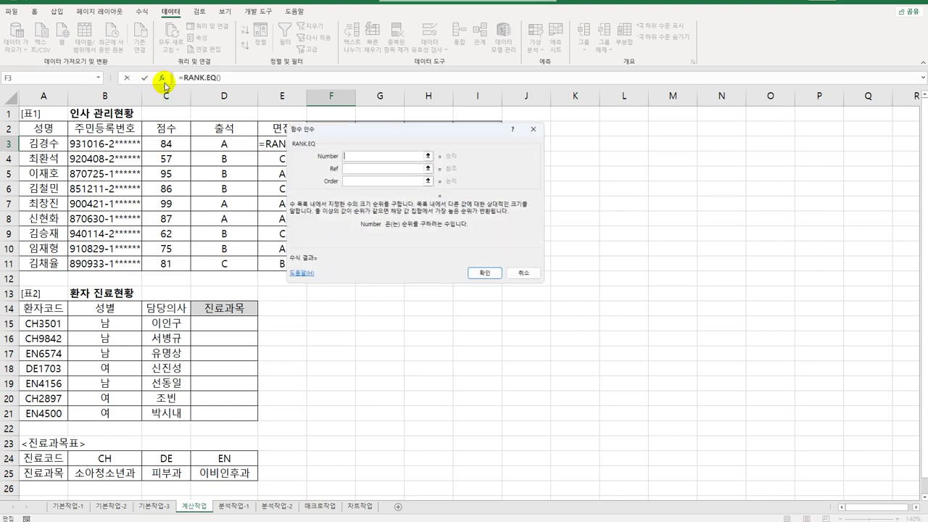
{"action": "left_click_drag", "start_coordinate": [474, 129], "coordinate": [620, 145]}
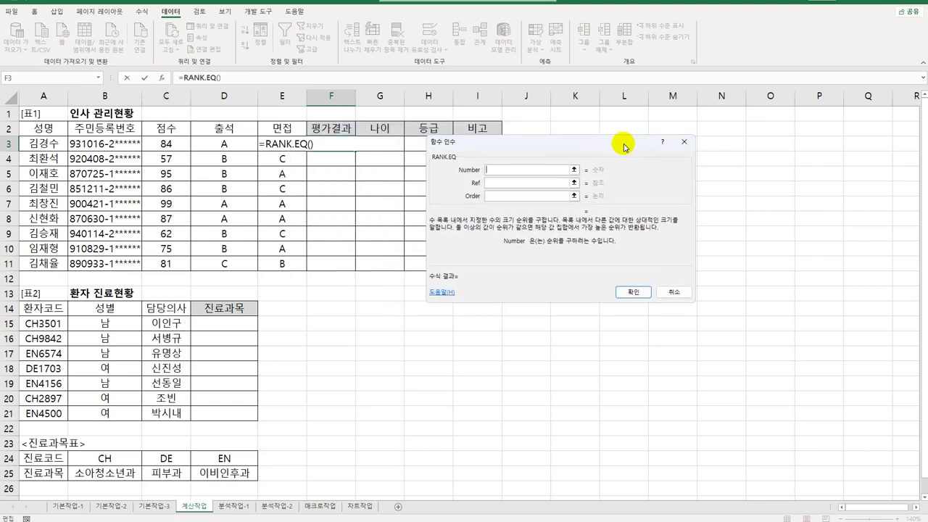
Complete F3 as =RANK.EQ(C3,$C$3:$C$11,0) and fill the formula down to F11
{"action": "left_click", "coordinate": [175, 143]}
{"action": "left_click", "coordinate": [509, 183]}
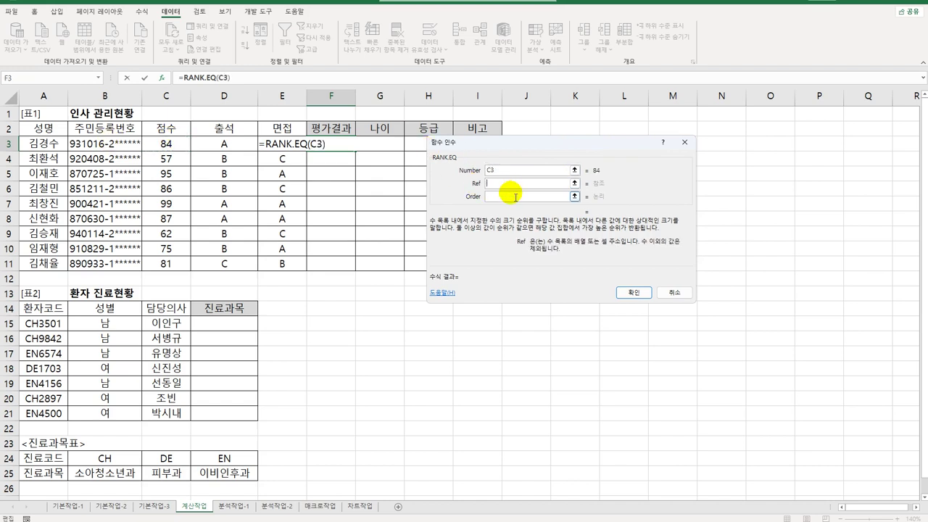
{"action": "left_click_drag", "start_coordinate": [171, 144], "coordinate": [175, 264]}
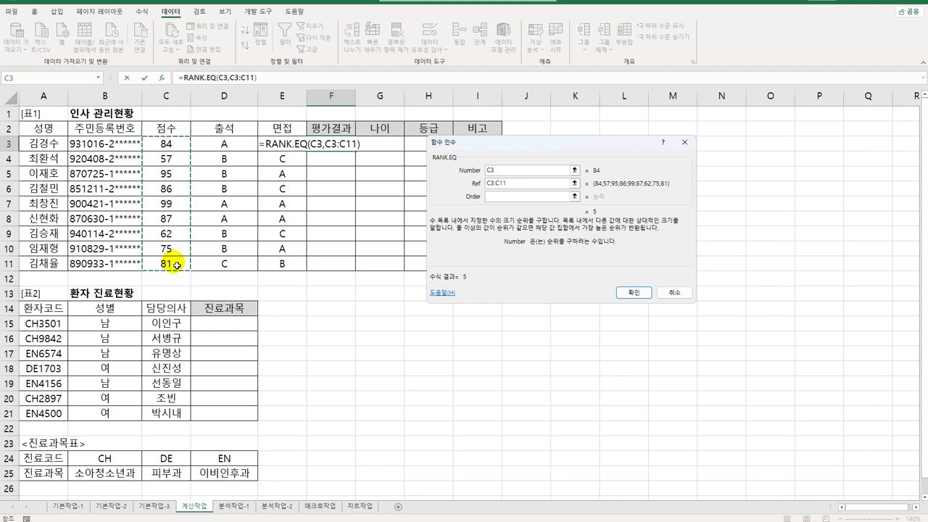
{"action": "key", "text": "F4"}
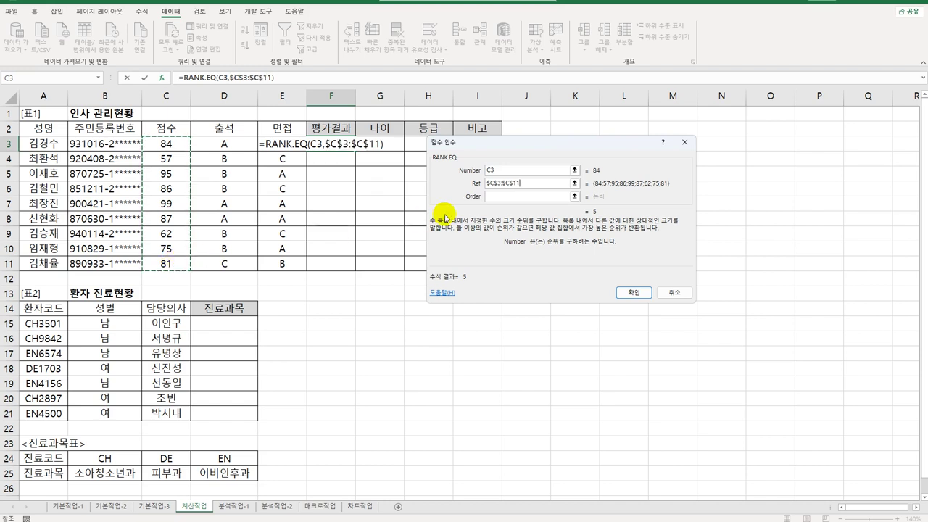
{"action": "left_click", "coordinate": [521, 197]}
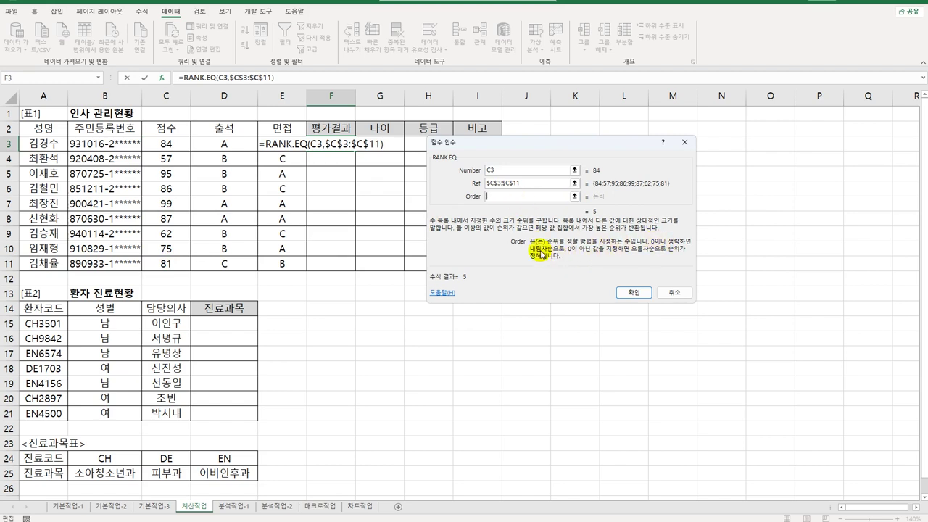
{"action": "type", "text": "0"}
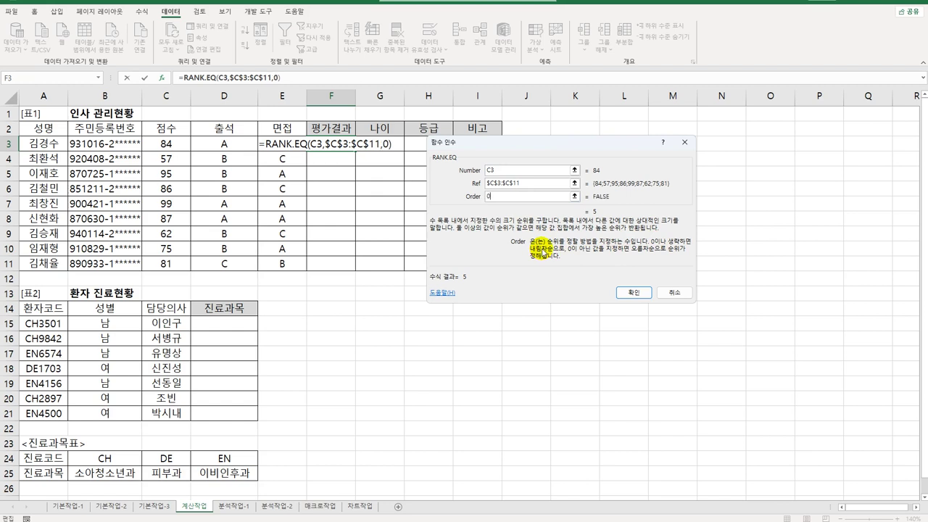
{"action": "left_click", "coordinate": [634, 292]}
{"action": "left_click_drag", "start_coordinate": [360, 154], "coordinate": [356, 271]}
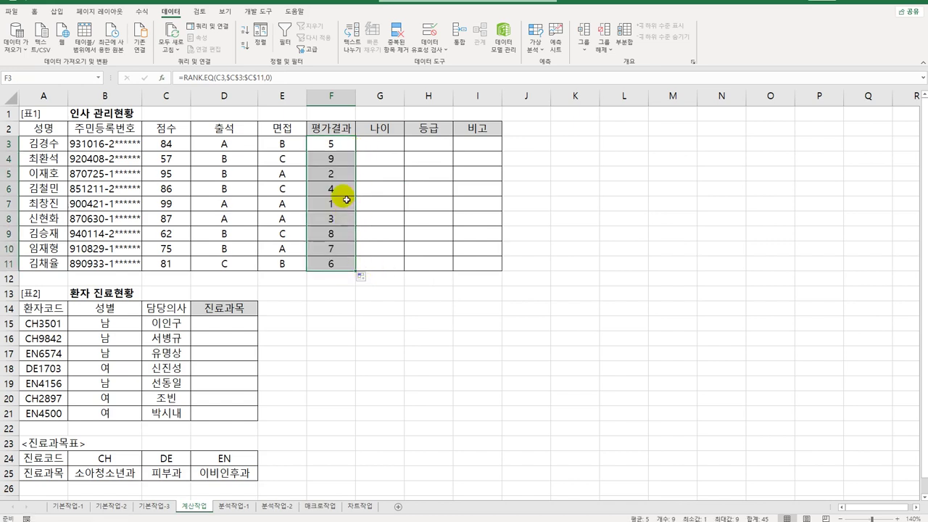
Wrap the F3 rank formula in an IF that returns "A" when the rank equals 1, leaving the false argument open
{"action": "double_click", "coordinate": [335, 144]}
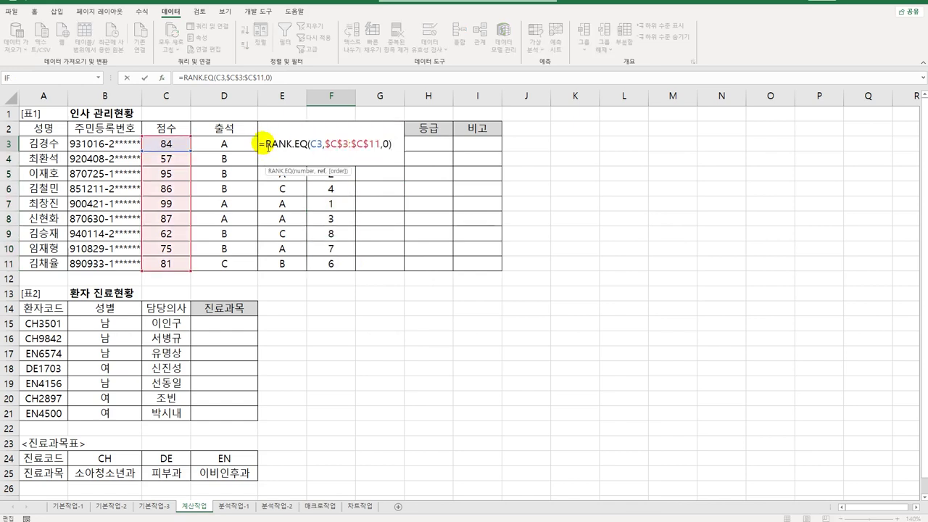
{"action": "left_click", "coordinate": [267, 144]}
{"action": "type", "text": "I"}
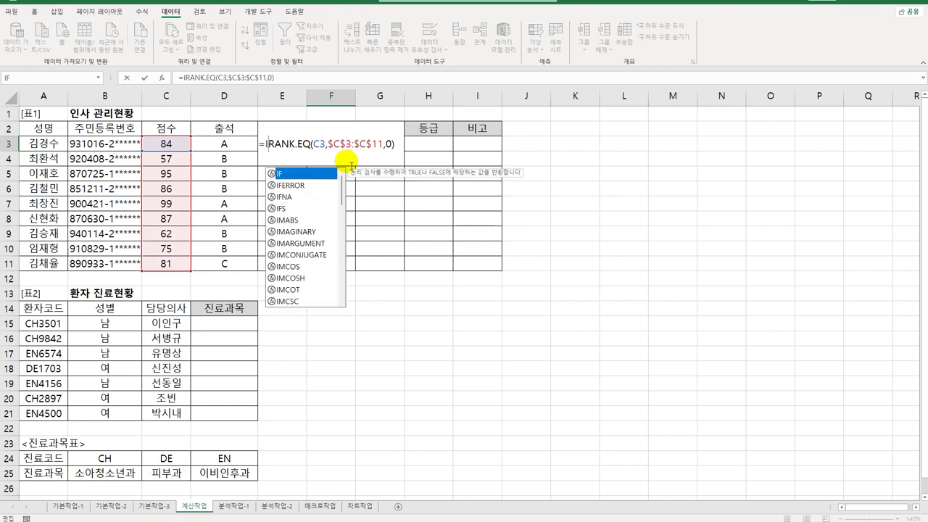
{"action": "key", "text": "Tab"}
{"action": "type", "text": "=1"}
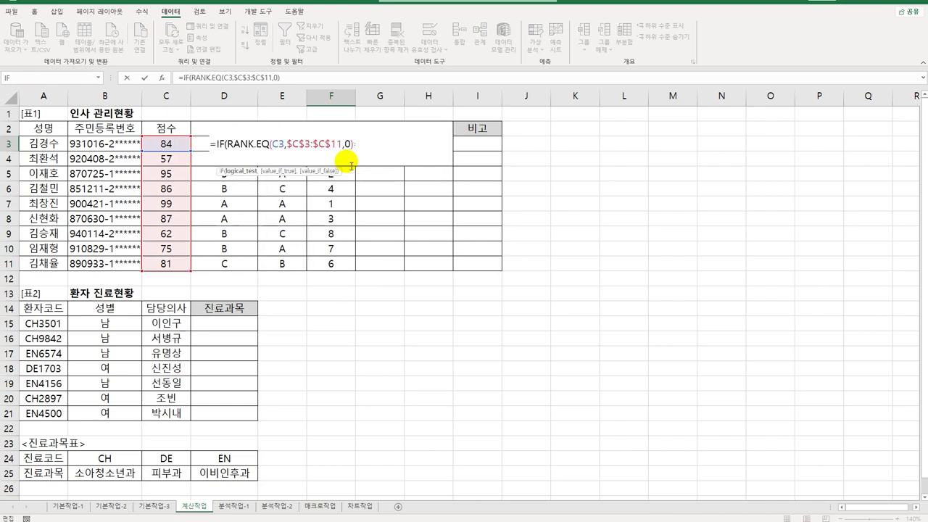
{"action": "type", "text": ",\"A\""}
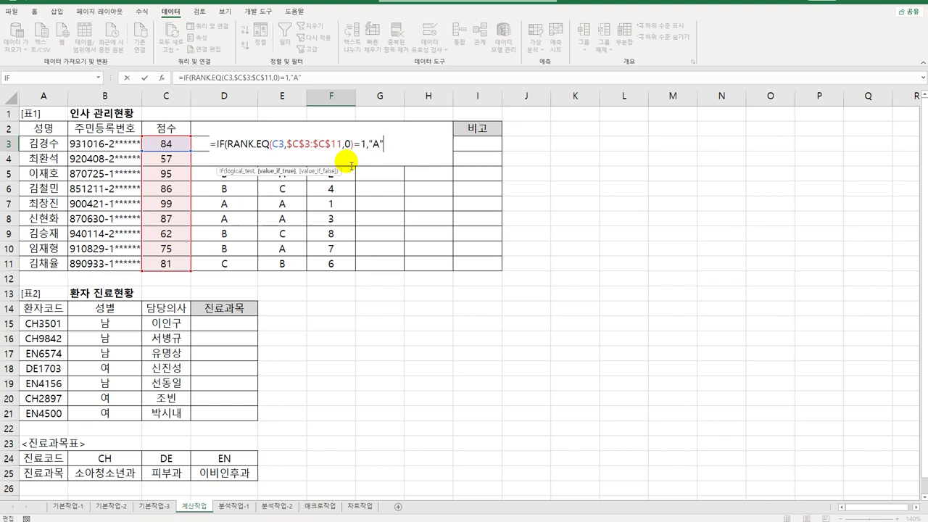
{"action": "type", "text": ","}
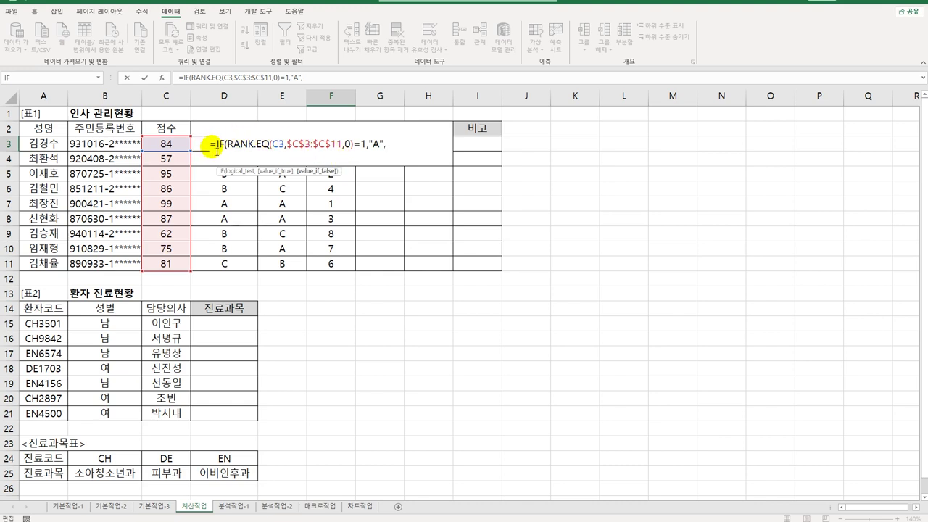
Copy the IF(RANK.EQ(C3,$C$3:$C$11,0)=1,"A", text and paste it as the false argument of the F3 formula
{"action": "left_click_drag", "start_coordinate": [215, 145], "coordinate": [420, 161]}
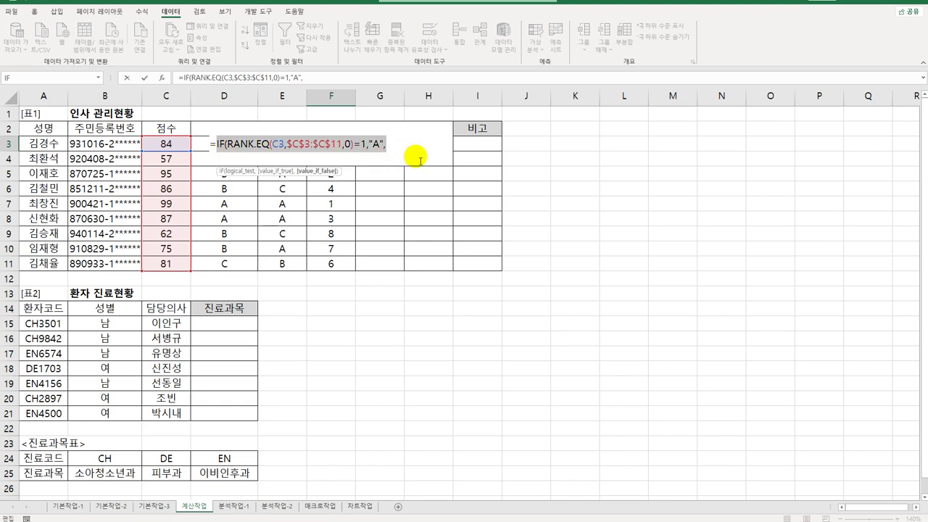
{"action": "left_click", "coordinate": [395, 148]}
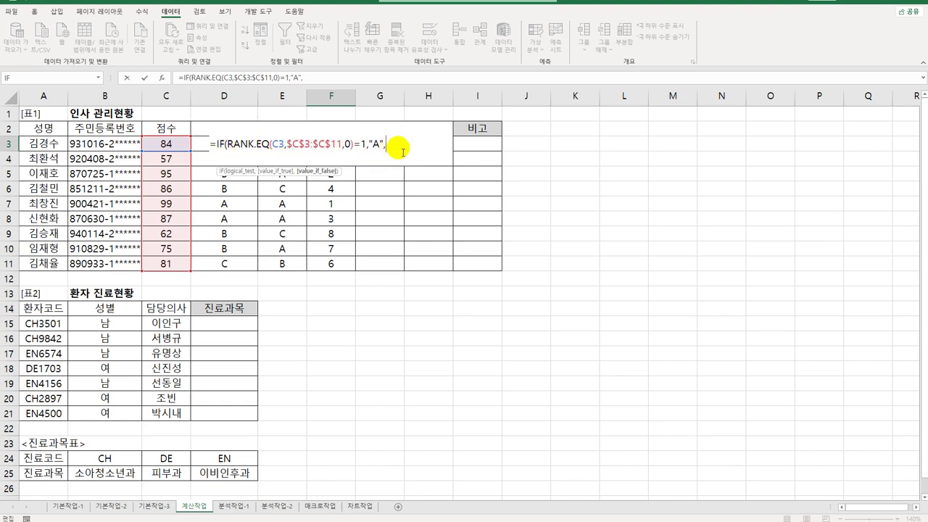
{"action": "key", "text": "ctrl+v"}
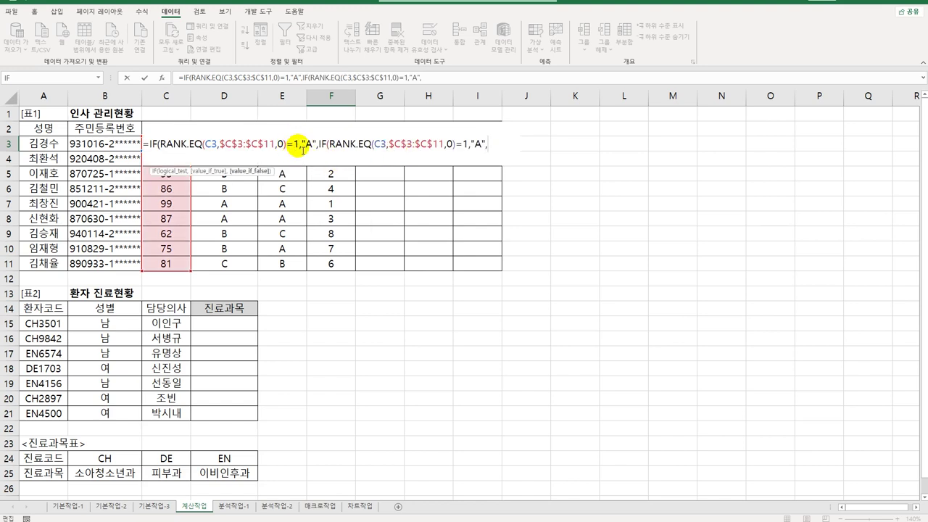
Change the second IF in the F3 formula to test for rank <=3 and return "B"
{"action": "left_click", "coordinate": [457, 144]}
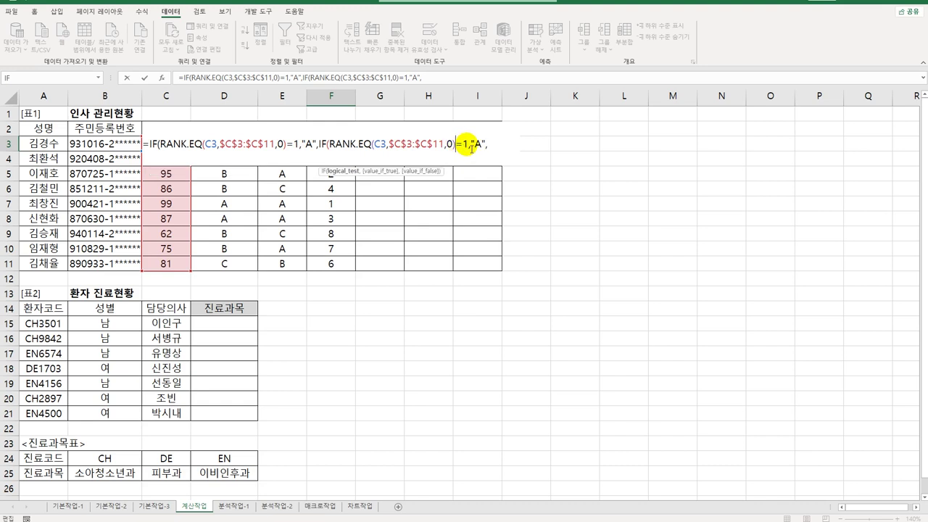
{"action": "key", "text": "Right"}
{"action": "key", "text": "Left"}
{"action": "type", "text": "<=3"}
{"action": "key", "text": "Delete"}
{"action": "key", "text": "Delete"}
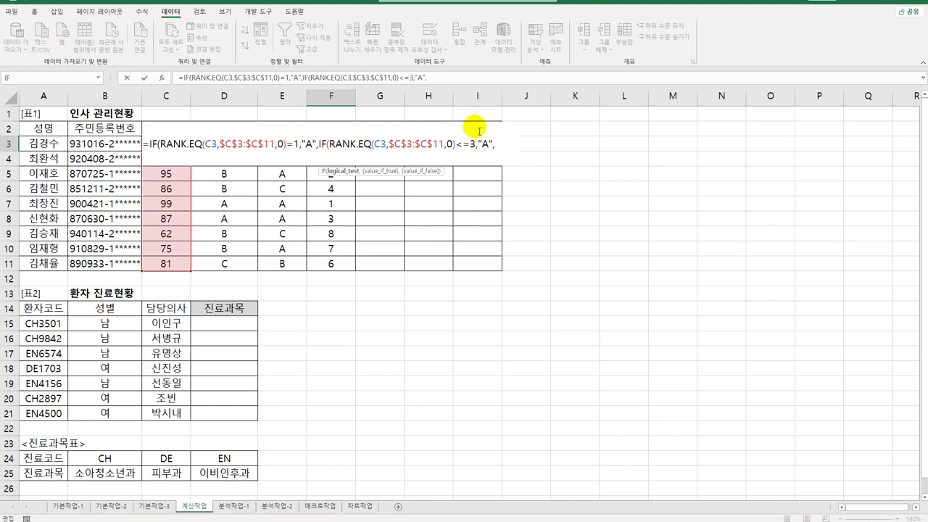
{"action": "left_click_drag", "start_coordinate": [476, 145], "coordinate": [488, 153]}
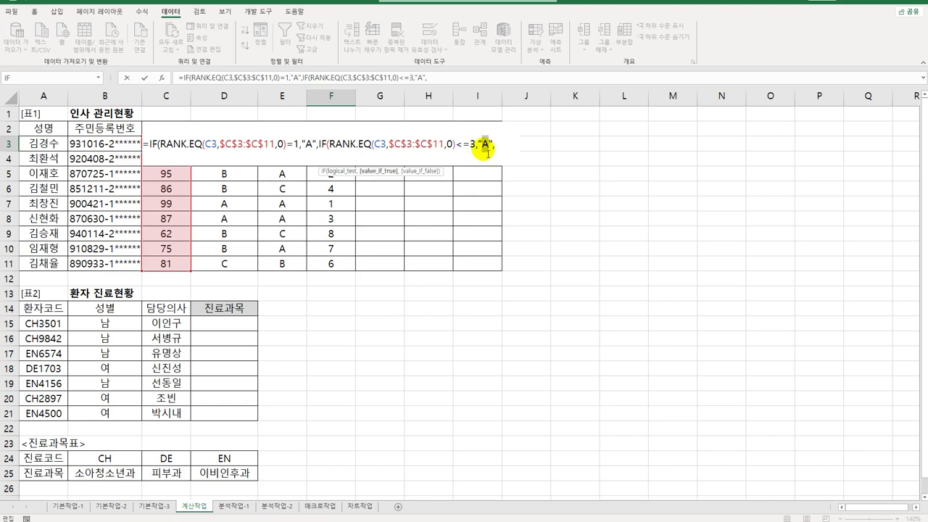
{"action": "type", "text": "B"}
Paste the copied IF text as the next false argument in F3, changing its test to <=7 and its result to "C"
{"action": "left_click", "coordinate": [500, 148]}
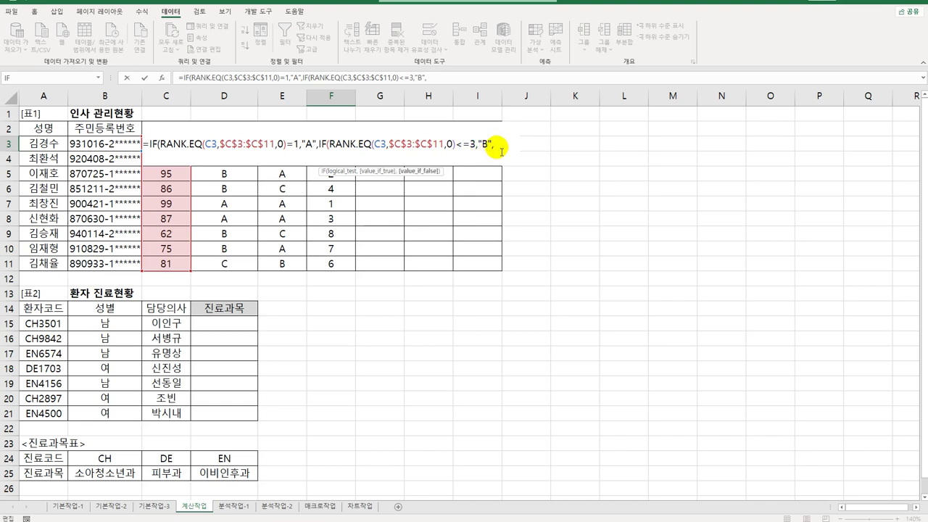
{"action": "key", "text": "ctrl+v"}
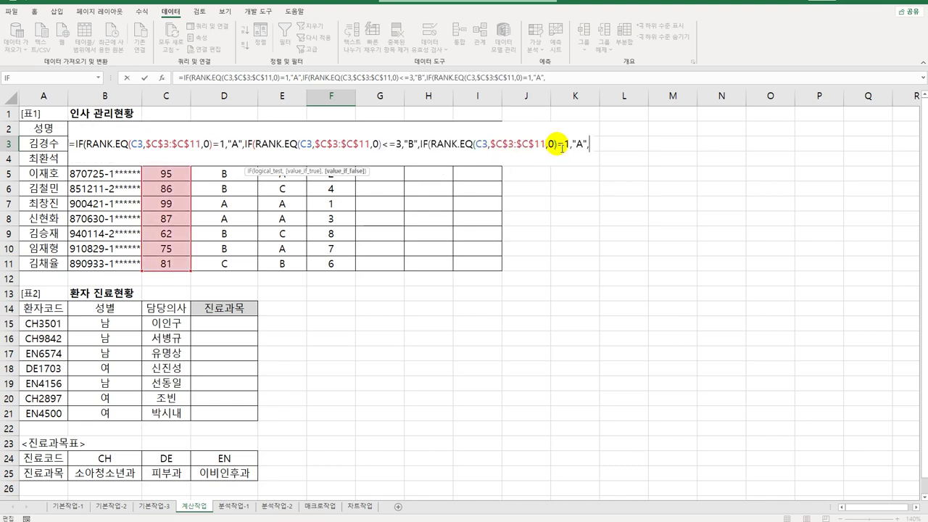
{"action": "left_click_drag", "start_coordinate": [557, 145], "coordinate": [570, 145]}
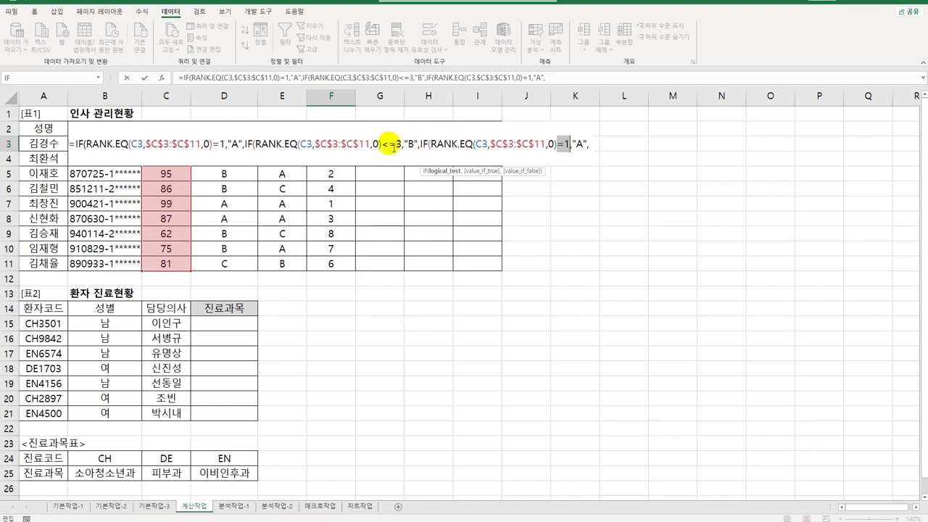
{"action": "type", "text": "<=7"}
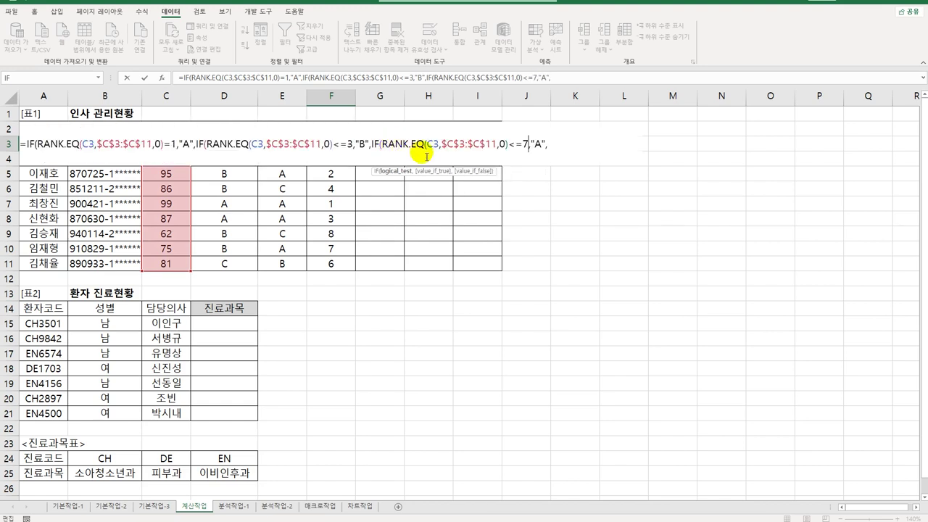
{"action": "left_click_drag", "start_coordinate": [535, 145], "coordinate": [543, 148]}
{"action": "left_click", "coordinate": [545, 147]}
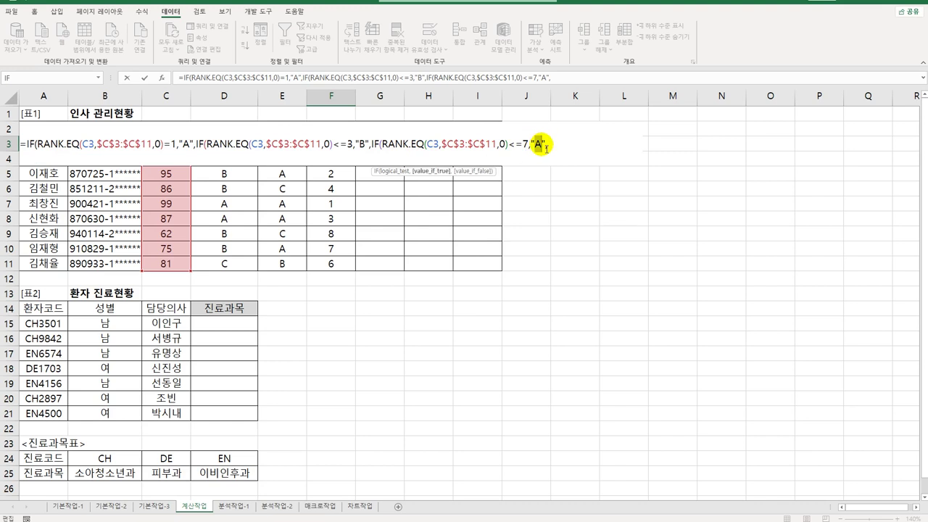
{"action": "type", "text": "C,"}
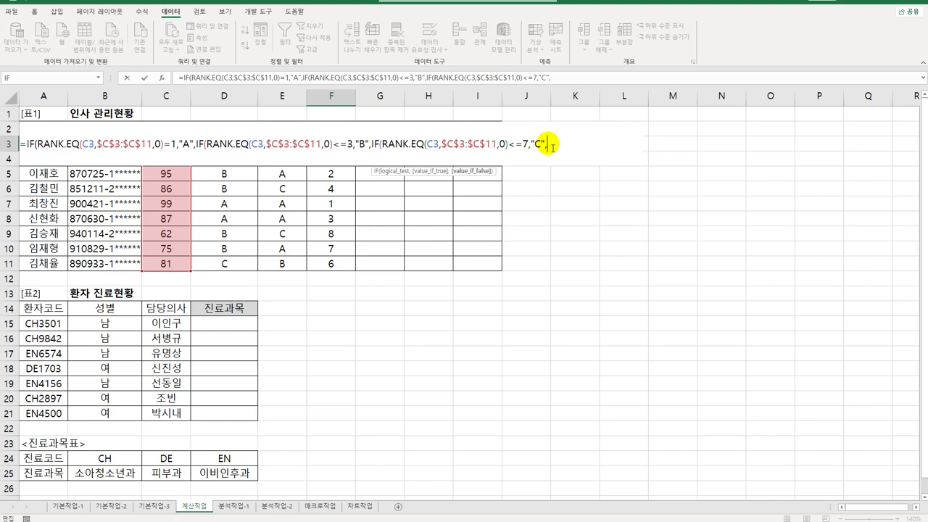
Finish the F3 nested IF with "재시험" as the last false value and fill the formula down to F11
{"action": "type", "text": "\""}
{"action": "type", "text": "재실"}
{"action": "type", "text": "험\""}
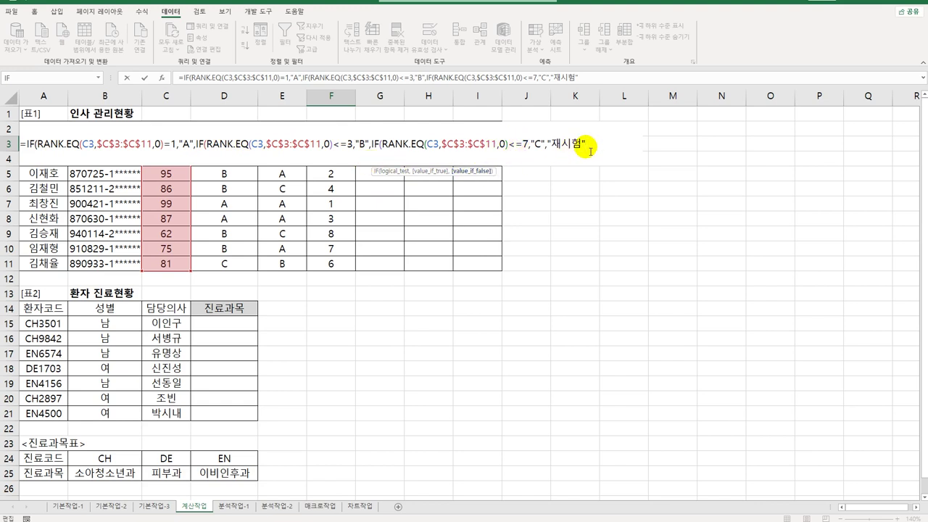
{"action": "type", "text": "))"}
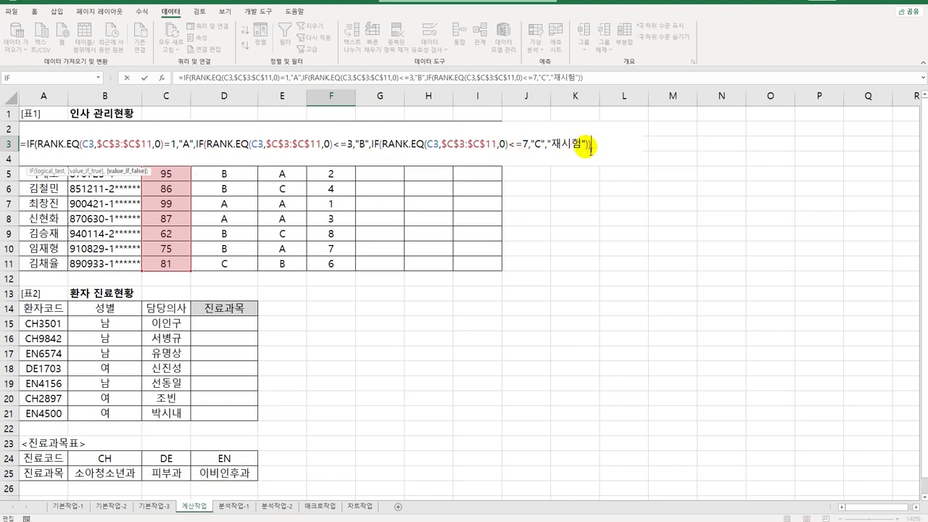
{"action": "type", "text": ")"}
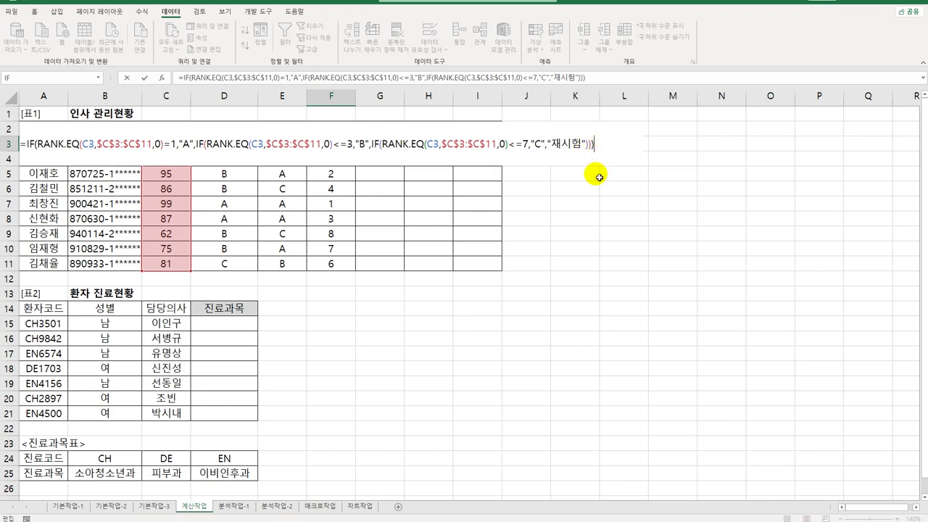
{"action": "key", "text": "Return"}
{"action": "left_click", "coordinate": [348, 146]}
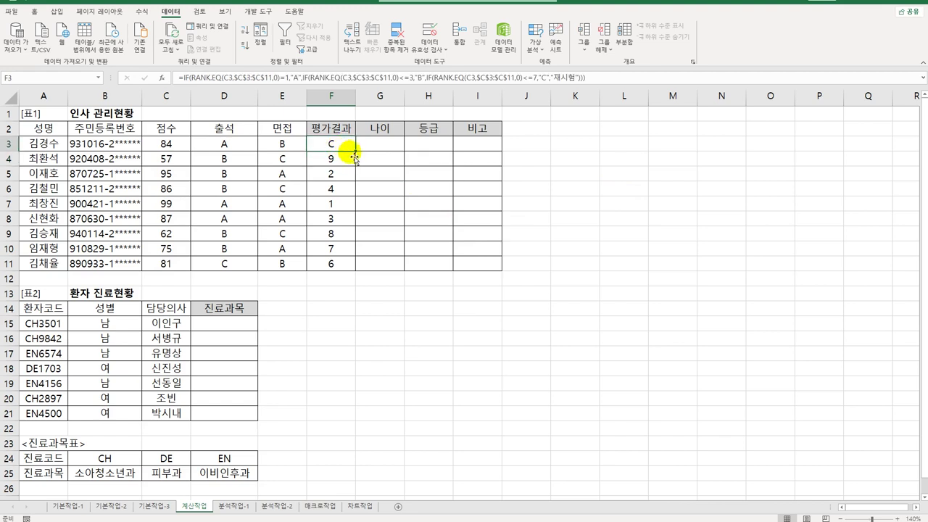
{"action": "left_click_drag", "start_coordinate": [357, 151], "coordinate": [357, 273]}
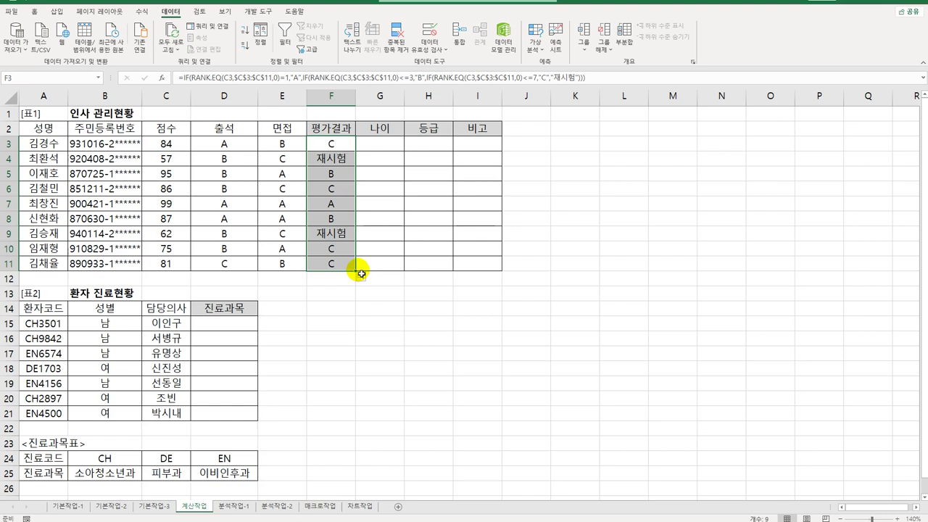
Start the formula in G3, the first 나이 cell, with =YEAR(TODAY())
{"action": "left_click", "coordinate": [383, 146]}
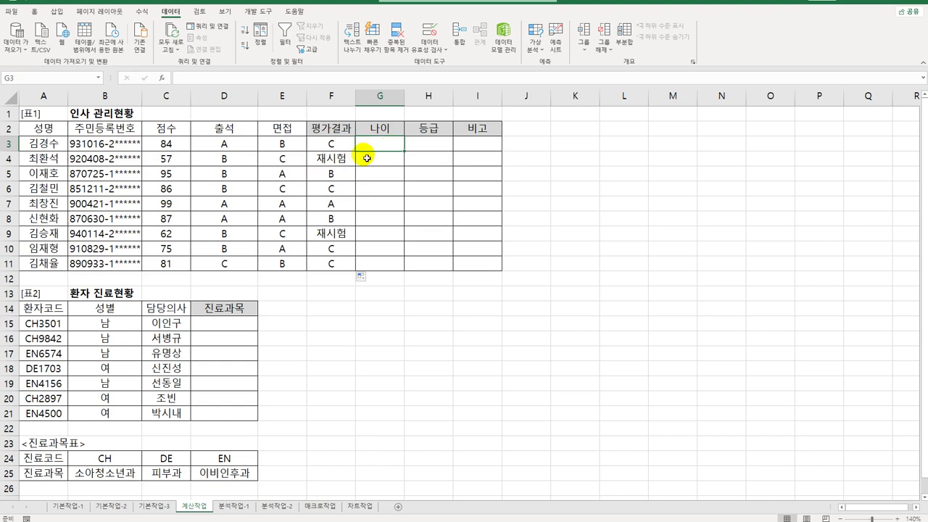
{"action": "type", "text": "="}
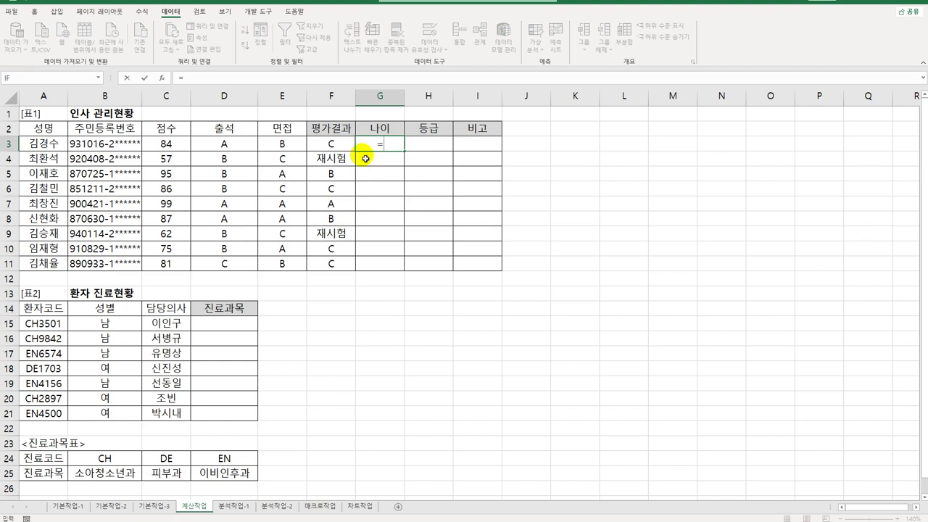
{"action": "type", "text": "Y"}
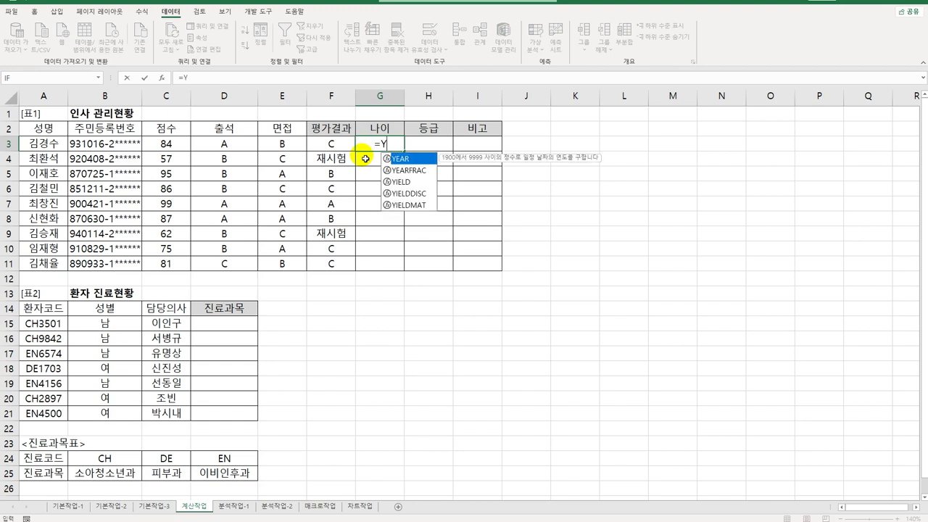
{"action": "key", "text": "Tab"}
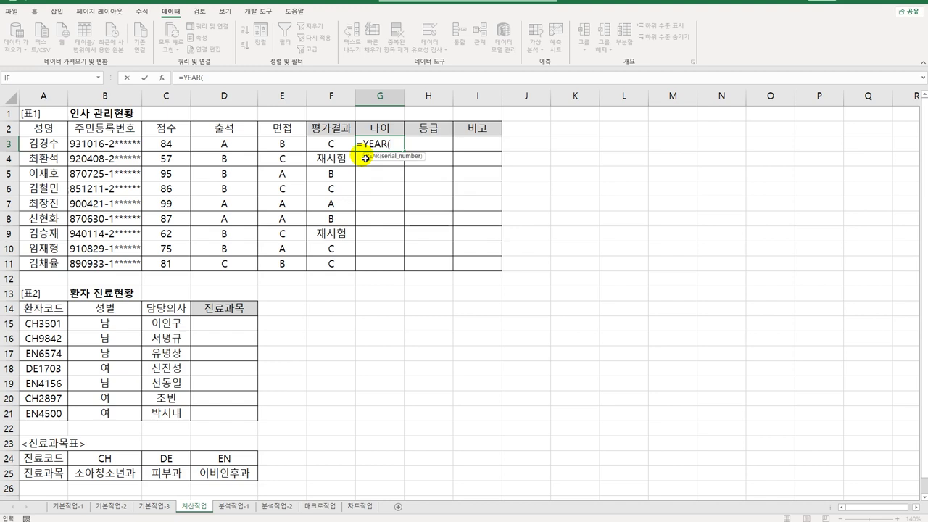
{"action": "type", "text": "TOD"}
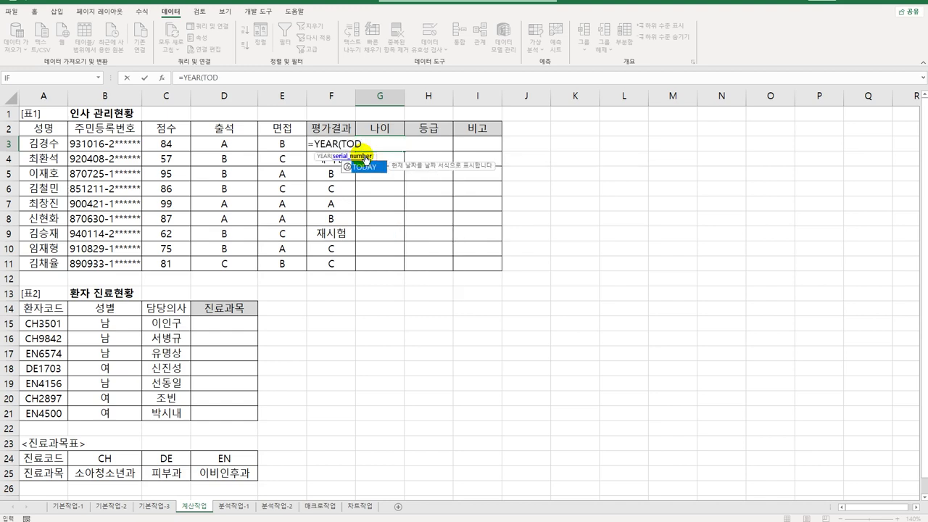
{"action": "key", "text": "Tab"}
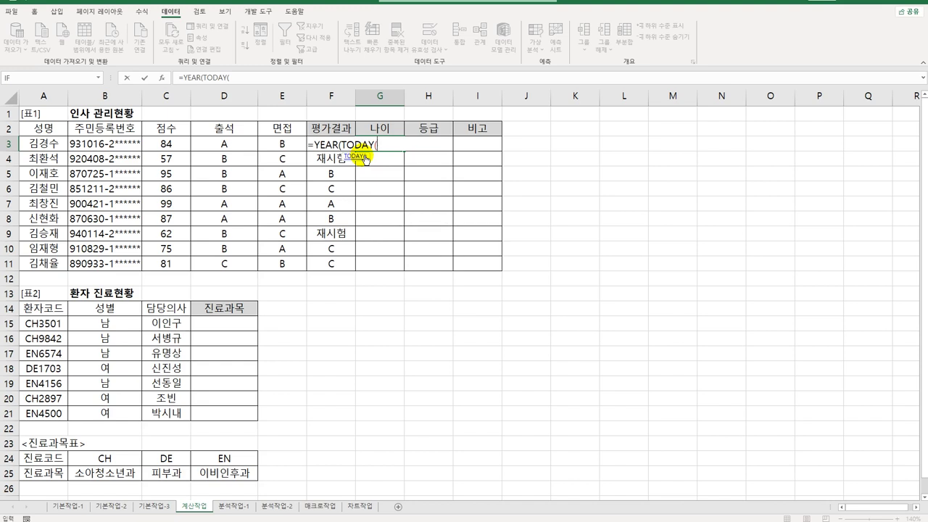
{"action": "type", "text": ")"}
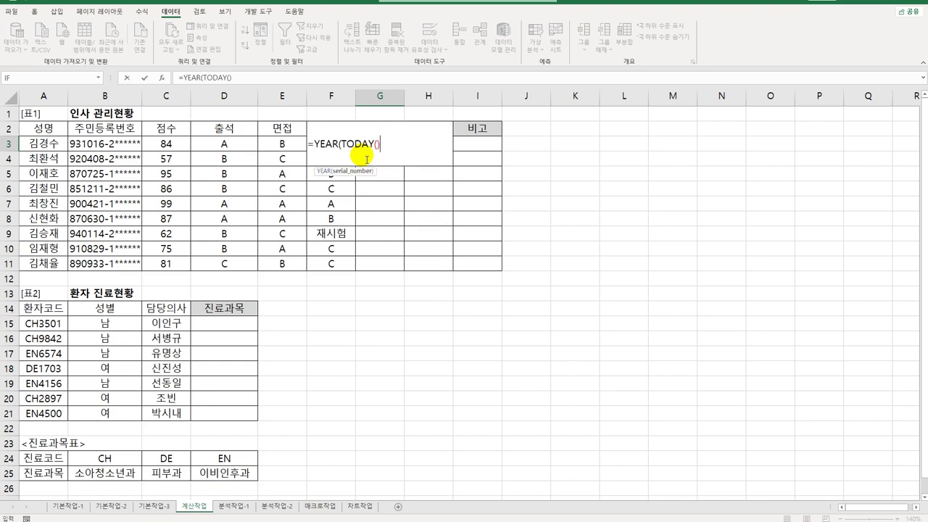
{"action": "type", "text": ")"}
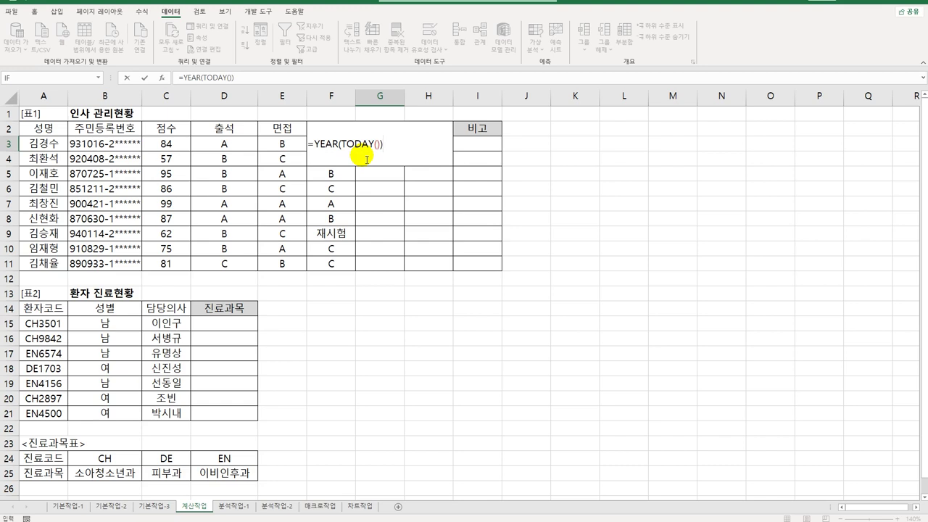
Complete G3 as =YEAR(TODAY())-LEFT(B3,2)-1900 and fill the formula down to G11
{"action": "type", "text": "-LEFT("}
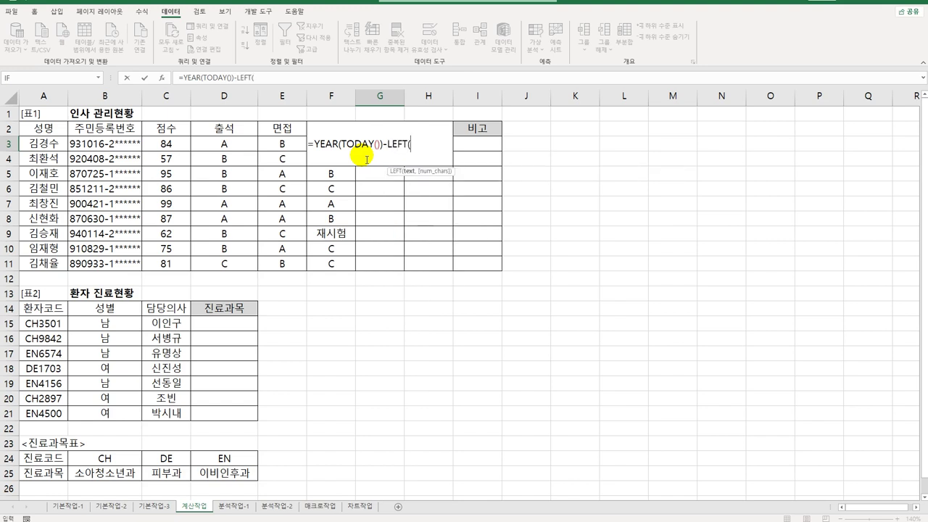
{"action": "left_click", "coordinate": [124, 144]}
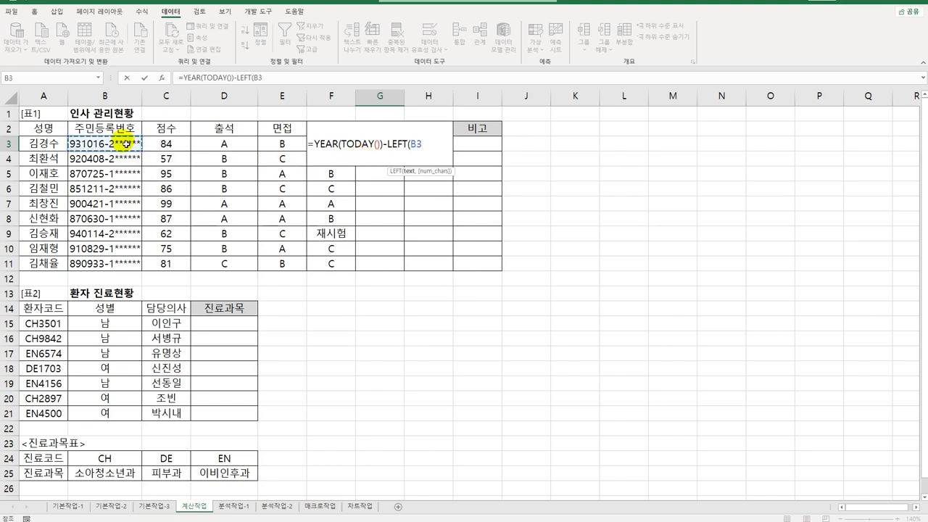
{"action": "type", "text": ",2)-"}
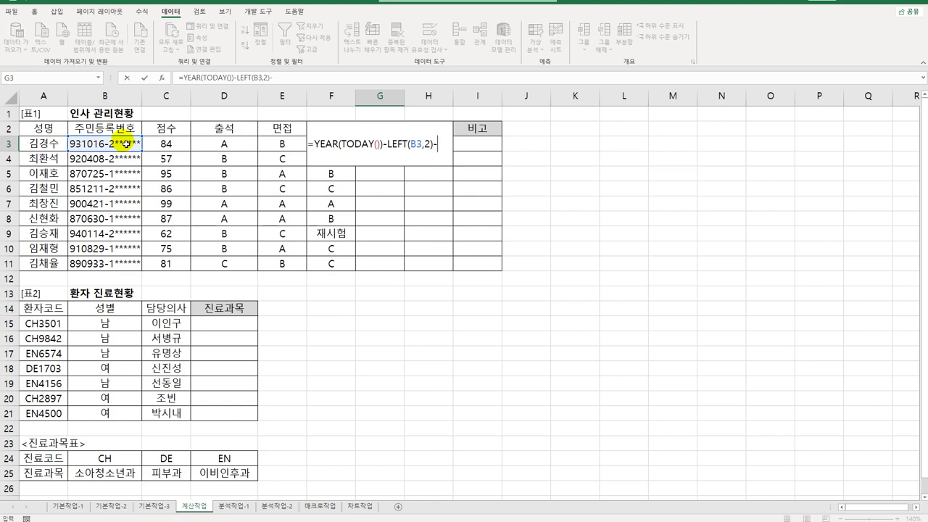
{"action": "type", "text": "1900"}
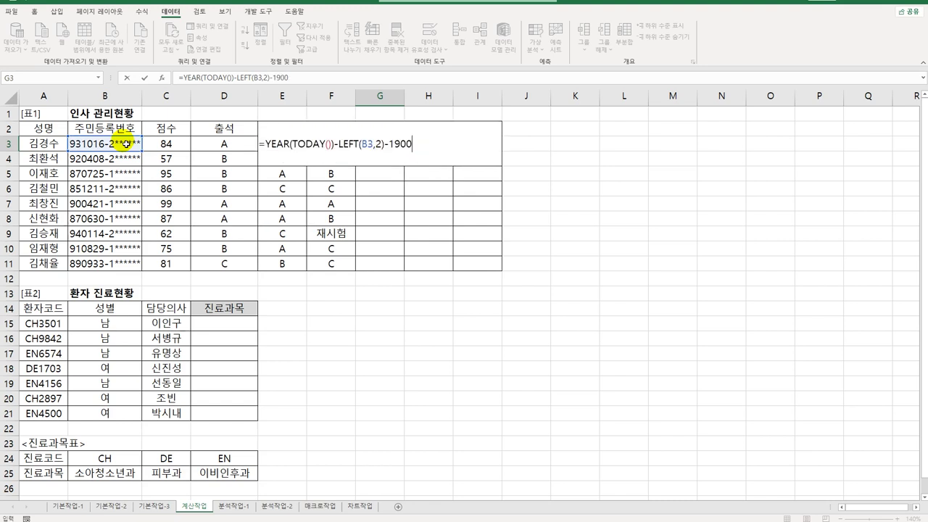
{"action": "key", "text": "Return"}
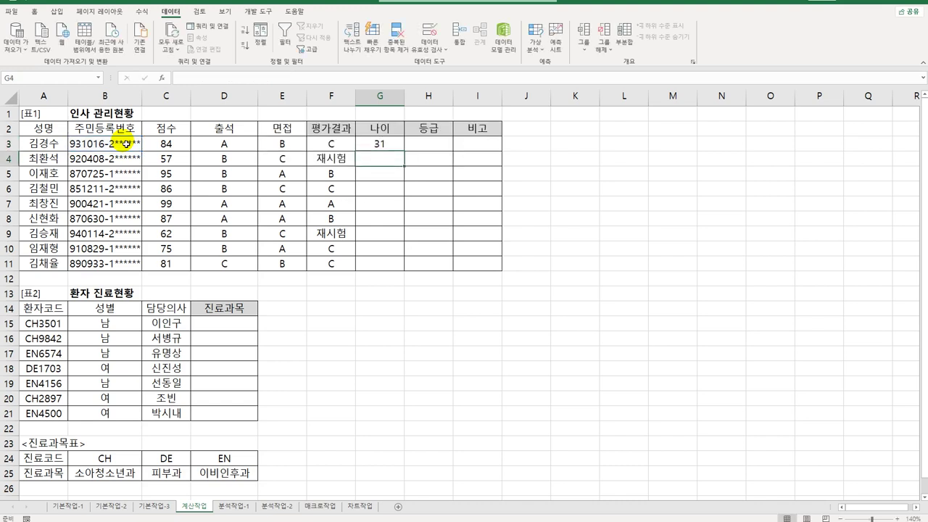
{"action": "left_click", "coordinate": [388, 145]}
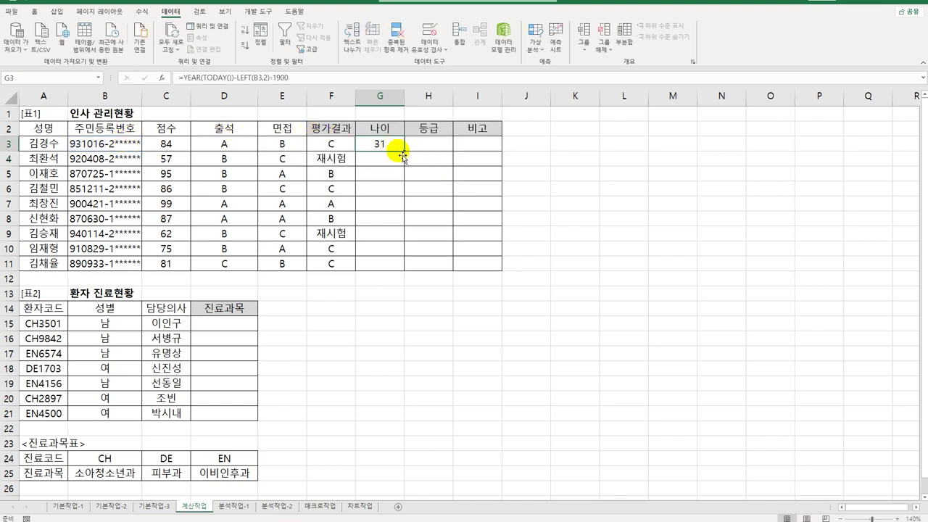
{"action": "left_click_drag", "start_coordinate": [409, 155], "coordinate": [399, 266]}
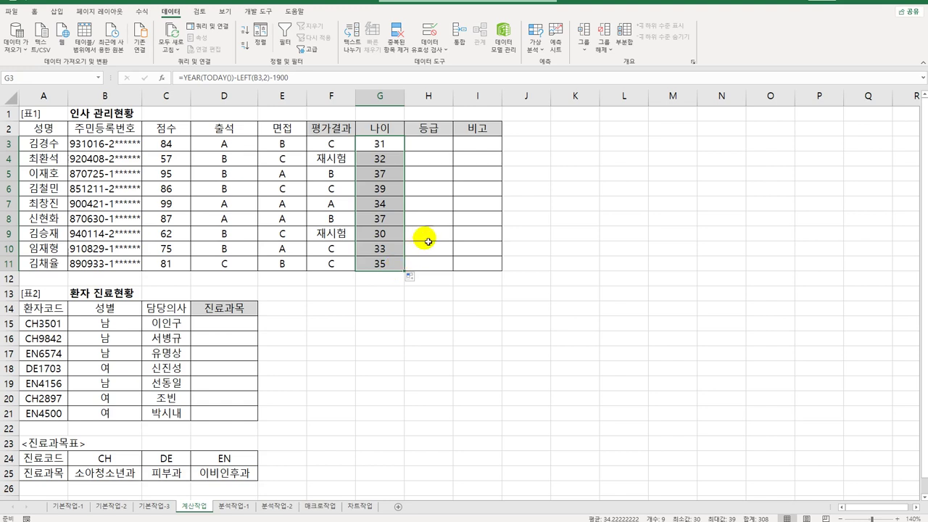
Start the formula in H3, the first 등급 cell, with AND and D3="A" as its first condition
{"action": "left_click", "coordinate": [433, 147]}
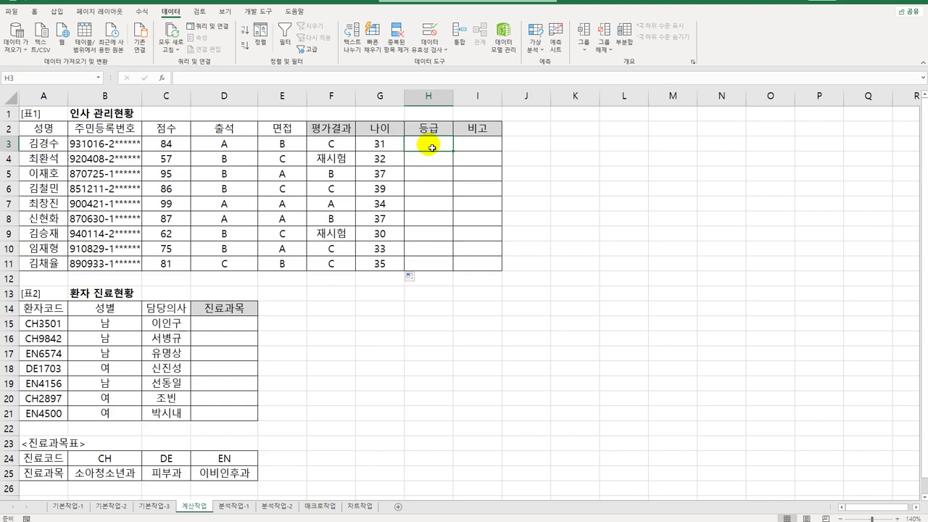
{"action": "left_click", "coordinate": [243, 147]}
{"action": "left_click", "coordinate": [290, 147]}
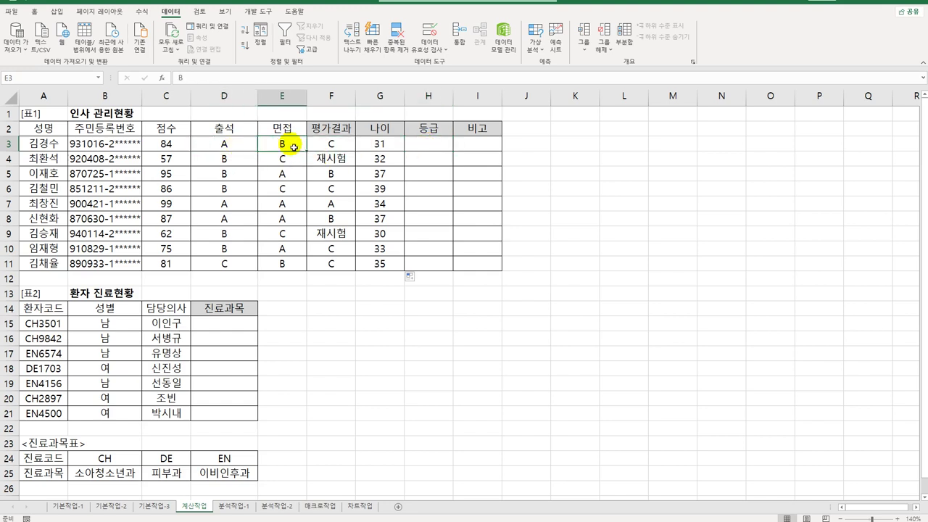
{"action": "left_click", "coordinate": [428, 151]}
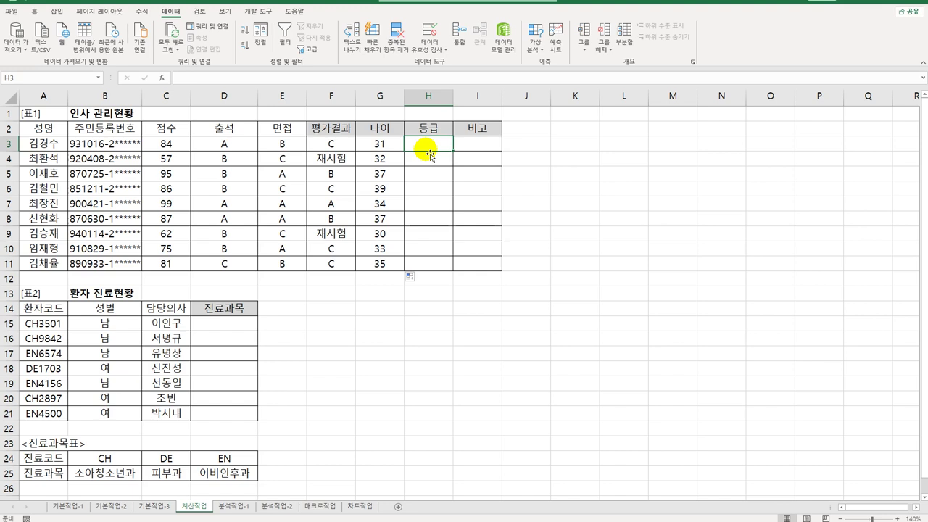
{"action": "type", "text": "="}
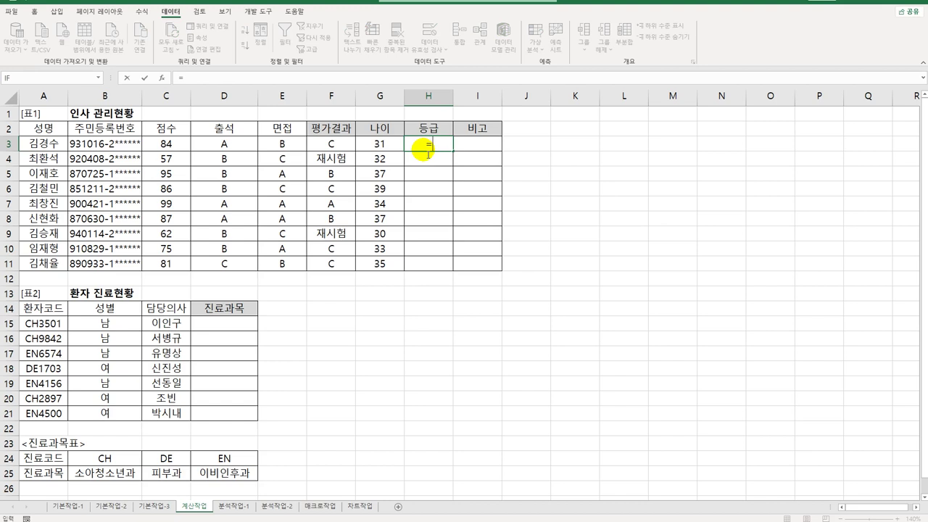
{"action": "type", "text": "AND"}
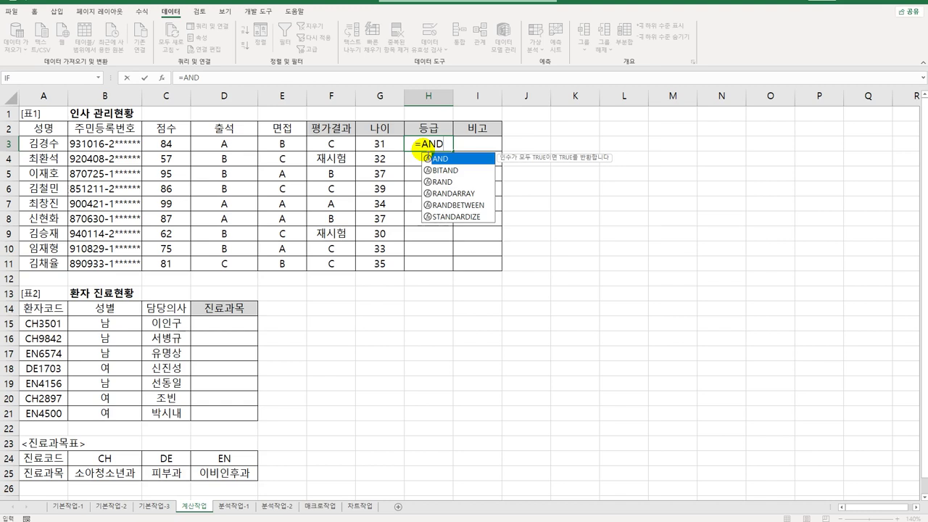
{"action": "type", "text": "("}
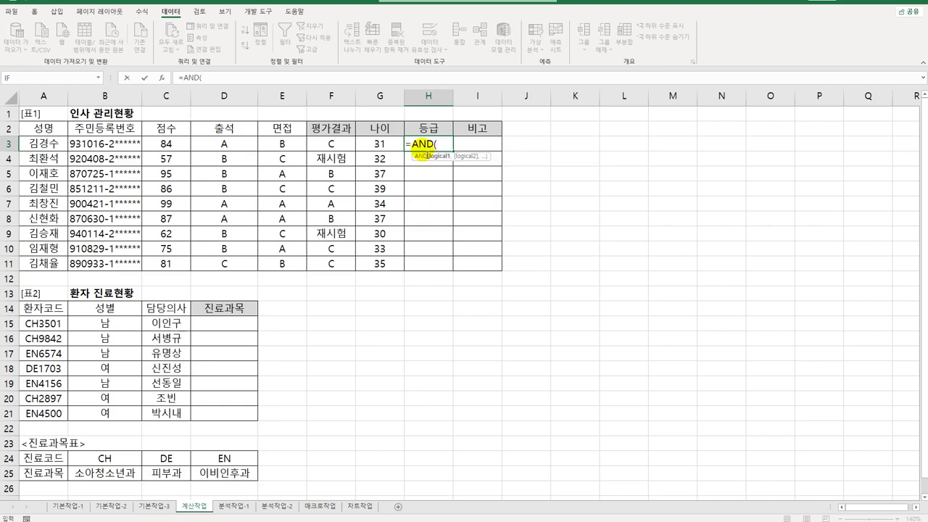
{"action": "left_click", "coordinate": [242, 146]}
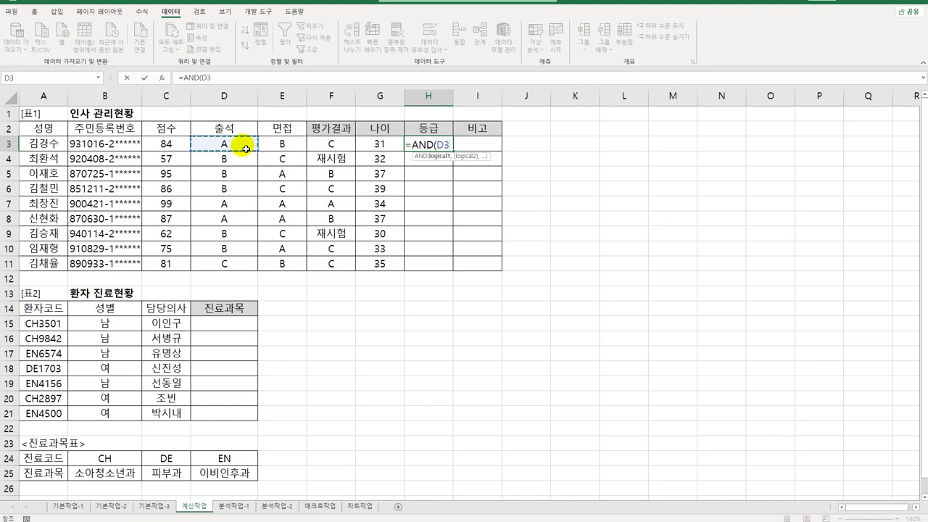
{"action": "type", "text": "=\""}
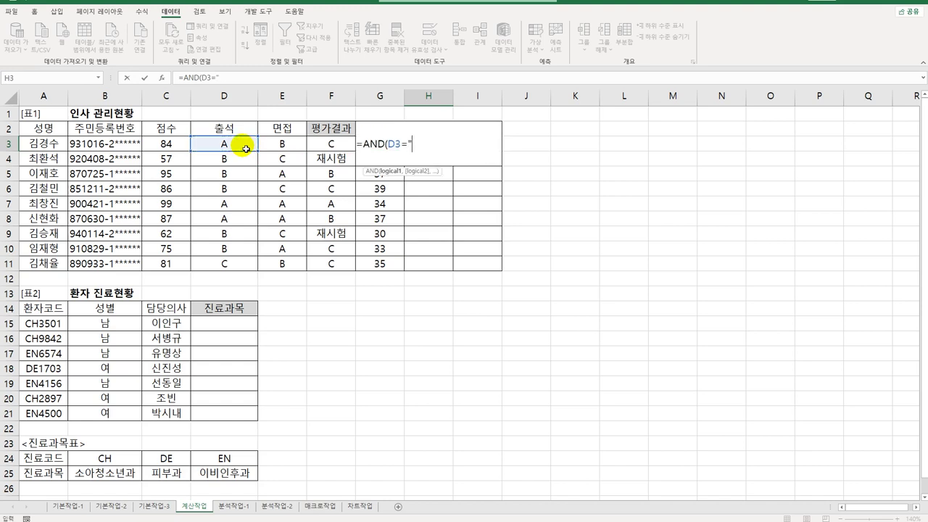
{"action": "type", "text": "A\","}
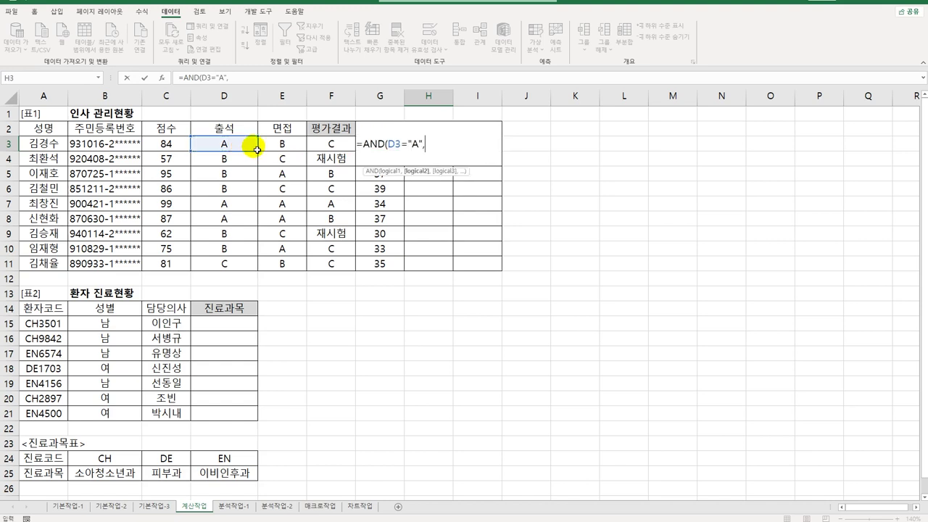
Complete the H3 formula with the second condition, giving =AND(D3="A",E3="A")
{"action": "left_click", "coordinate": [268, 149]}
{"action": "type", "text": "=\""}
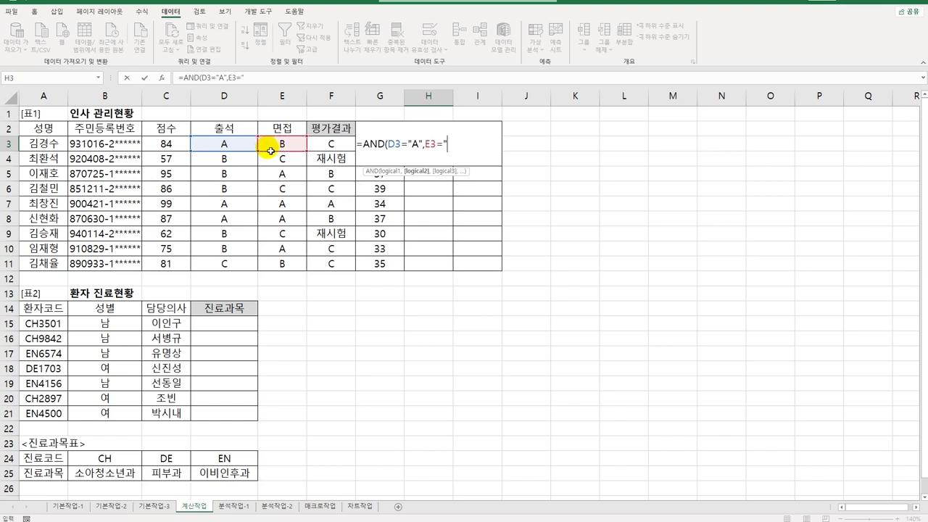
{"action": "type", "text": "A\")"}
{"action": "key", "text": "Return"}
{"action": "key", "text": "Up"}
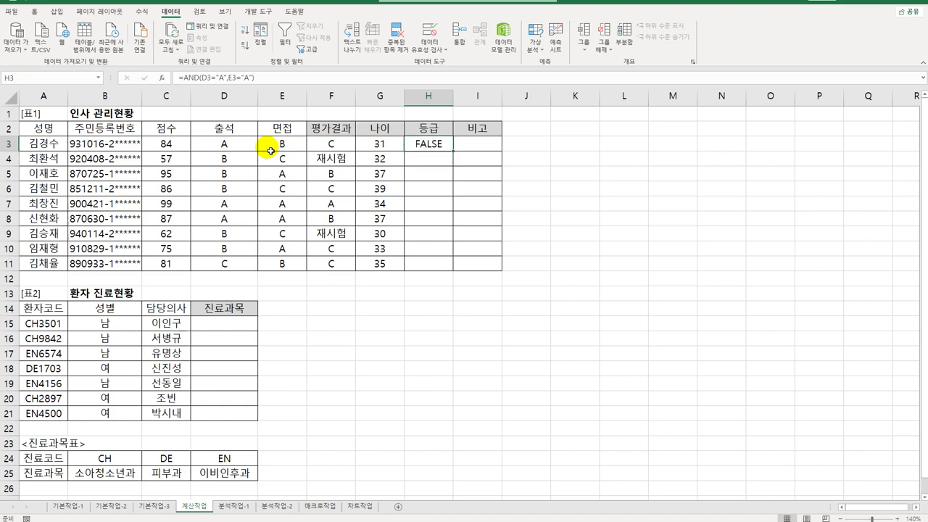
Fill the AND formula from H3 down to H11 and check its results in rows 7 and 8
{"action": "left_click_drag", "start_coordinate": [452, 152], "coordinate": [437, 273]}
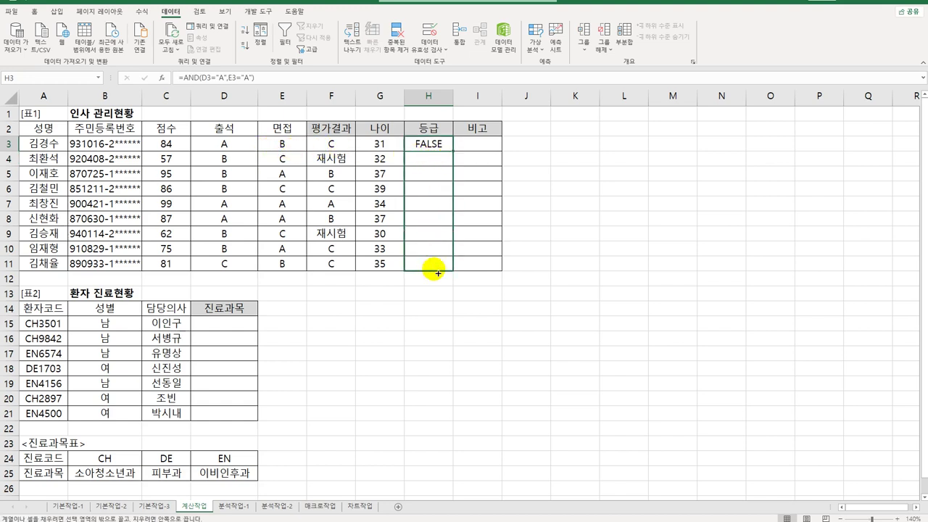
{"action": "left_click_drag", "start_coordinate": [438, 272], "coordinate": [437, 270]}
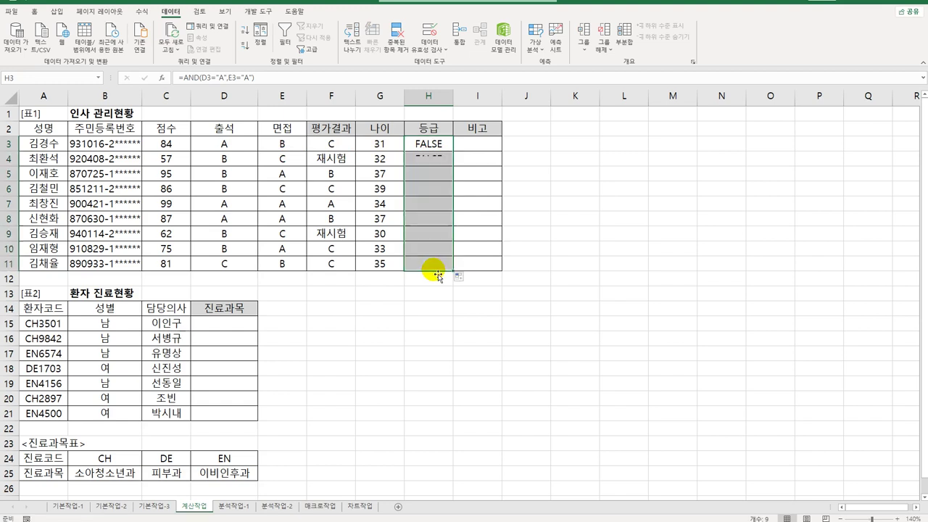
{"action": "left_click_drag", "start_coordinate": [423, 204], "coordinate": [235, 203]}
{"action": "key", "text": "shift+Right"}
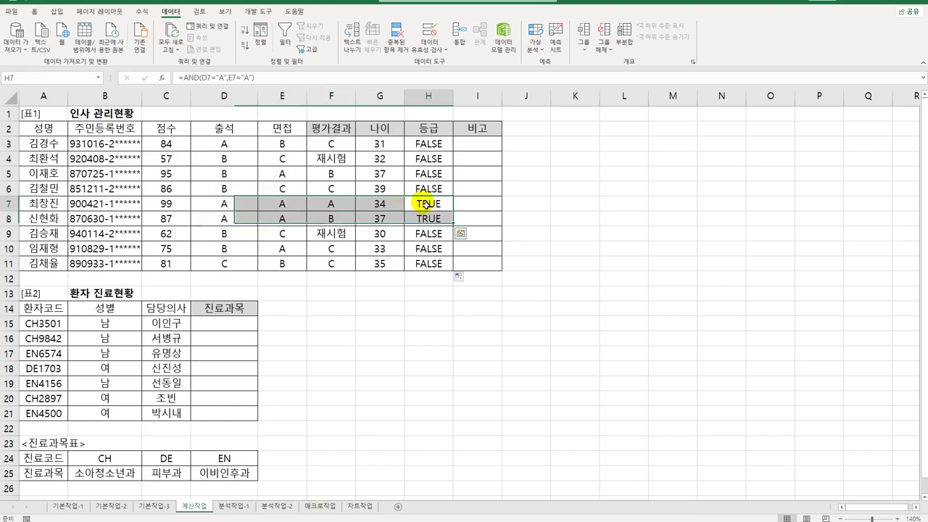
{"action": "left_click_drag", "start_coordinate": [424, 204], "coordinate": [417, 225]}
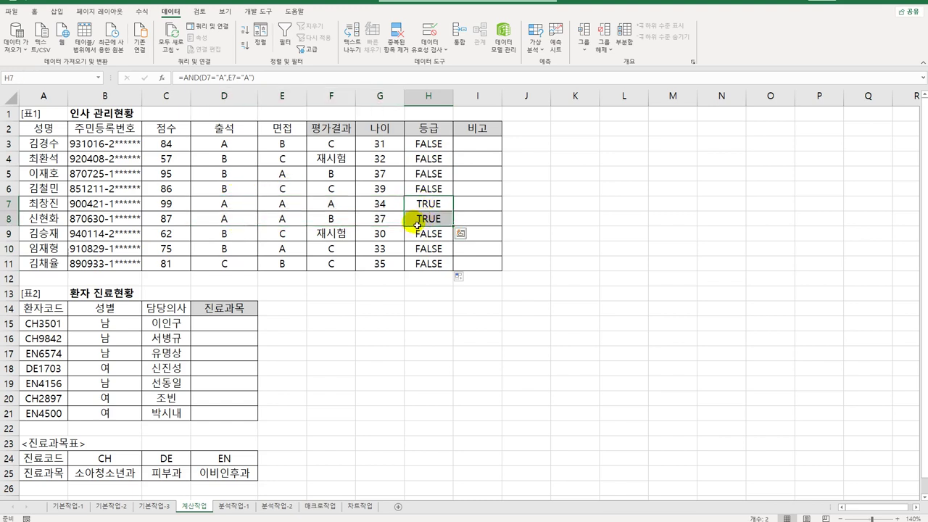
Wrap the AND expression in H3 in an IF function with "최우수" as the true value
{"action": "left_click", "coordinate": [428, 144]}
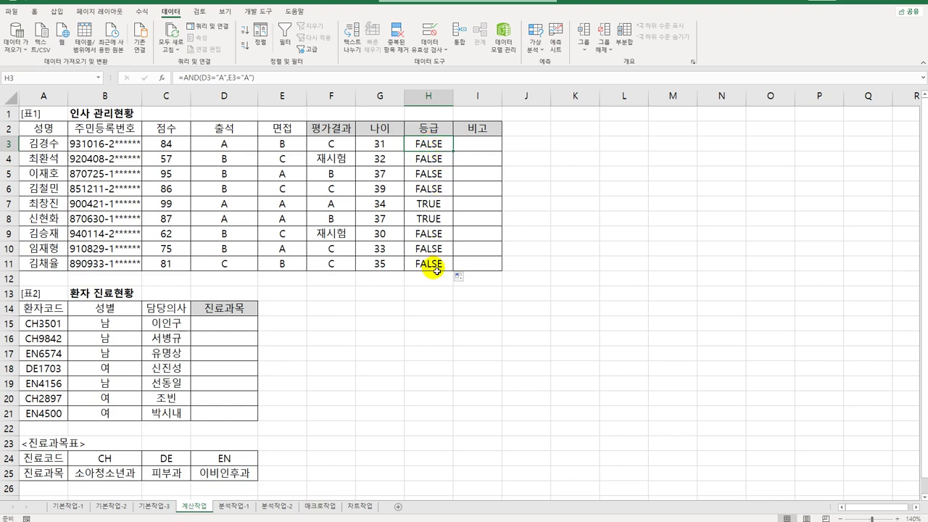
{"action": "double_click", "coordinate": [425, 144]}
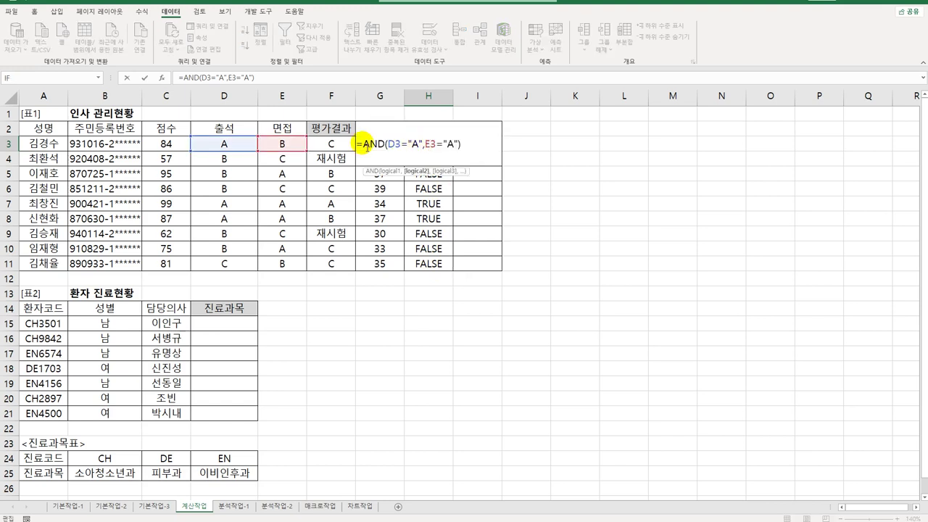
{"action": "left_click", "coordinate": [364, 144]}
{"action": "type", "text": "IF("}
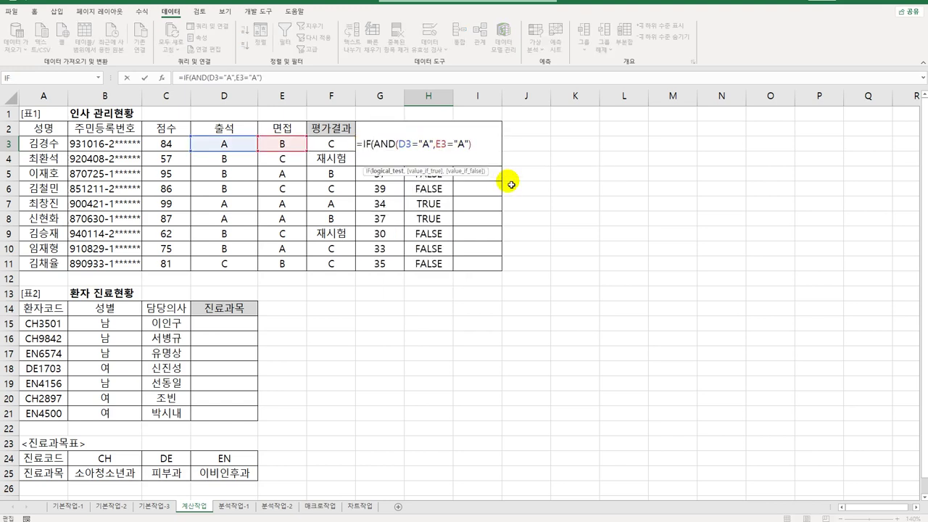
{"action": "key", "text": "End"}
{"action": "type", "text": ",\"최우수\","}
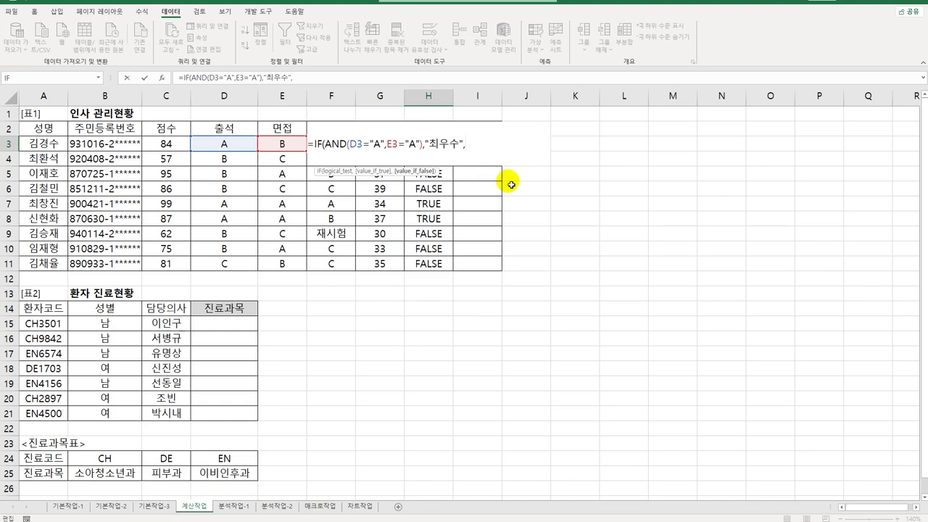
Copy the IF text in H3, without the equals sign, and paste it at the end as the false argument
{"action": "left_click_drag", "start_coordinate": [314, 144], "coordinate": [478, 143]}
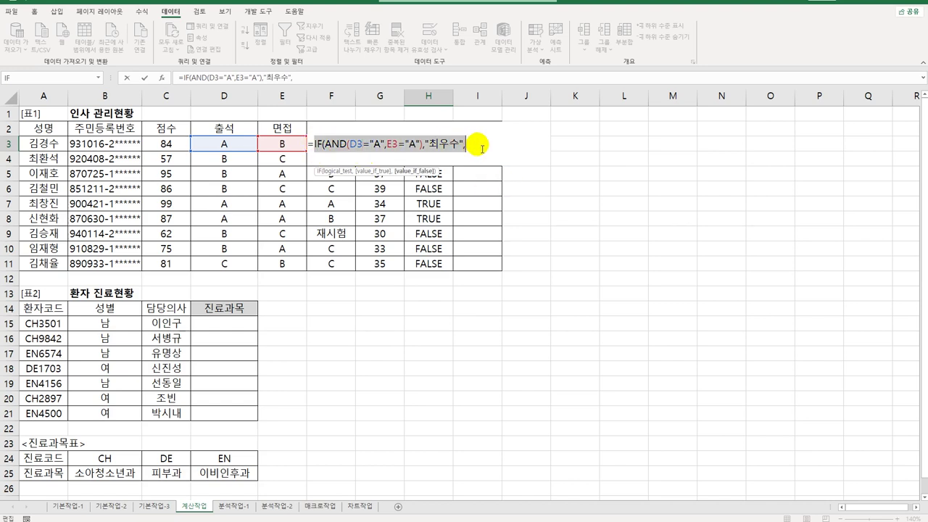
{"action": "key", "text": "ctrl+c"}
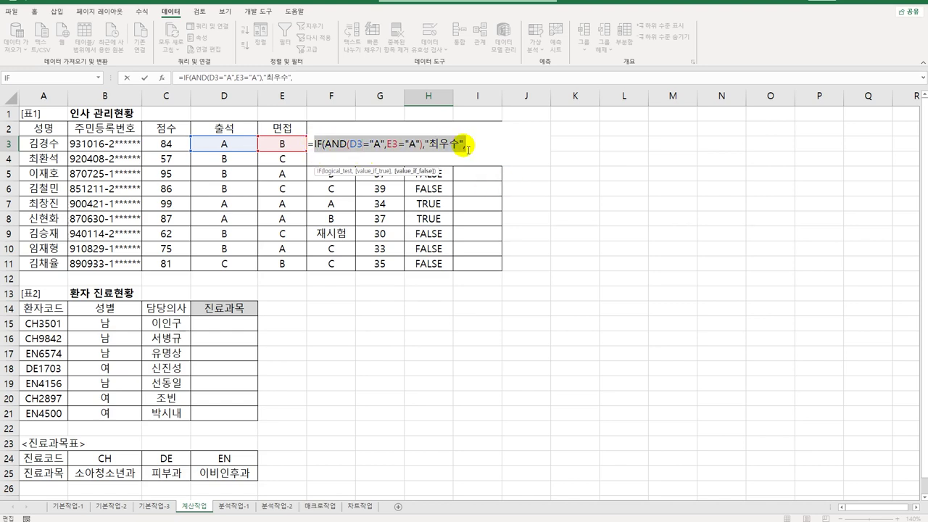
{"action": "left_click", "coordinate": [472, 145]}
{"action": "key", "text": "ctrl+v"}
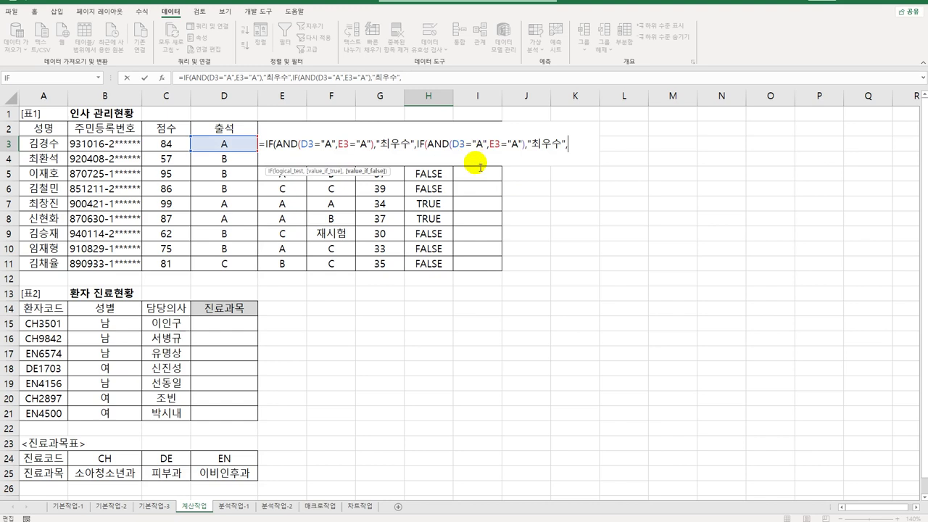
Change the second IF in H3 to test with OR instead of AND and return "우수"
{"action": "double_click", "coordinate": [438, 143]}
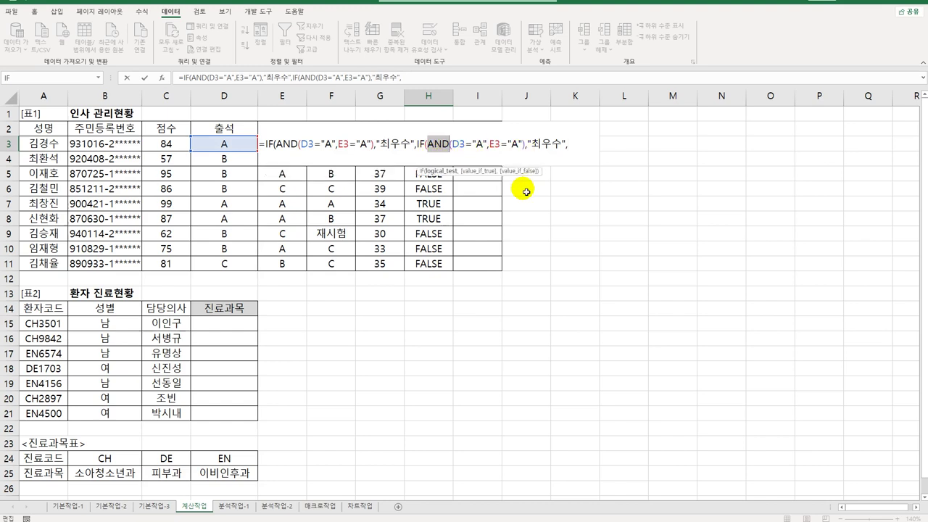
{"action": "type", "text": "OR"}
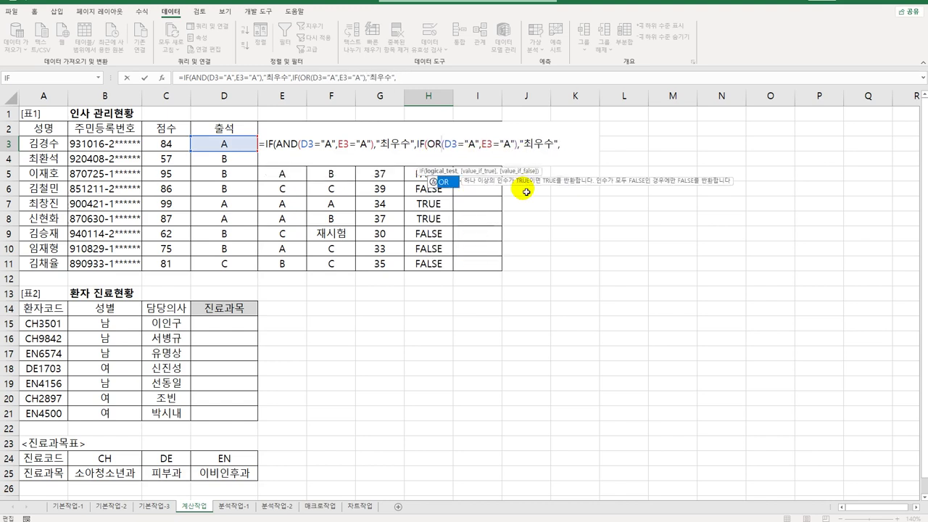
{"action": "left_click", "coordinate": [534, 144]}
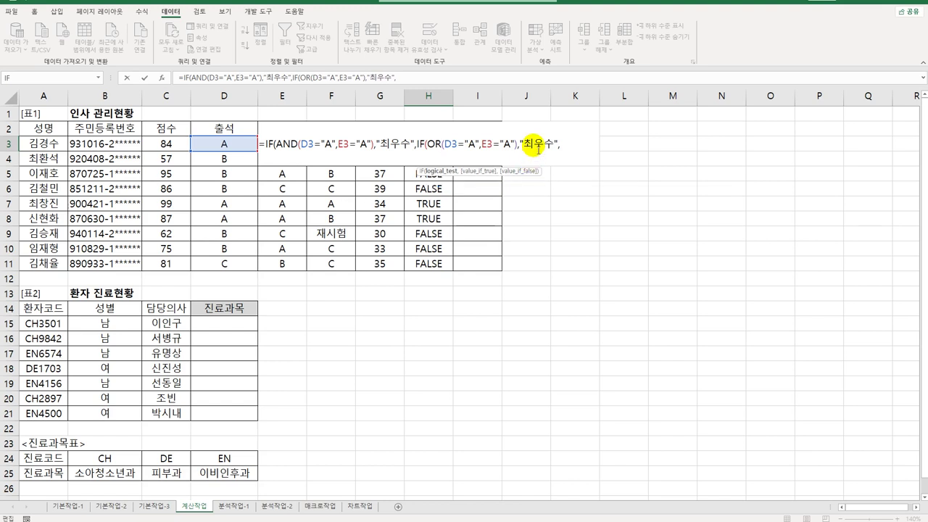
{"action": "key", "text": "BackSpace"}
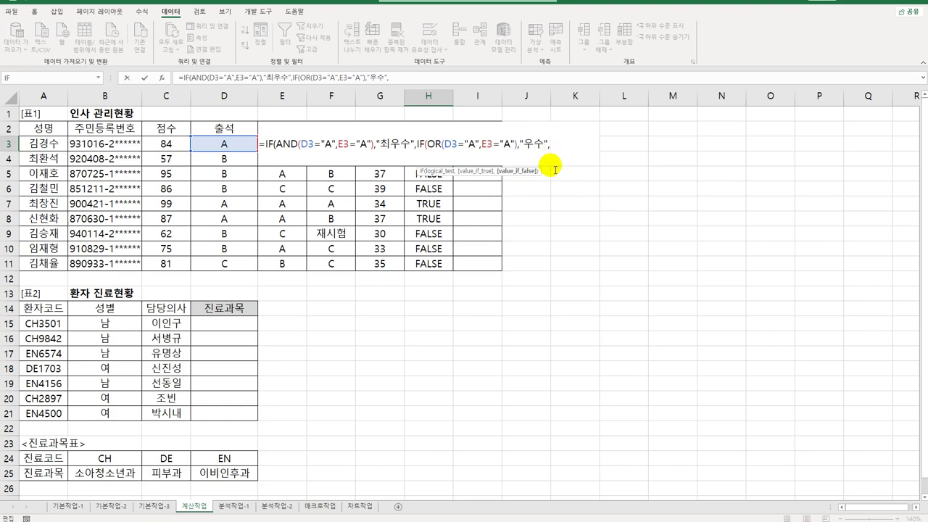
Finish the H3 nested IF with an empty string "" as the last false value and fill it down to H11
{"action": "type", "text": "\"\""}
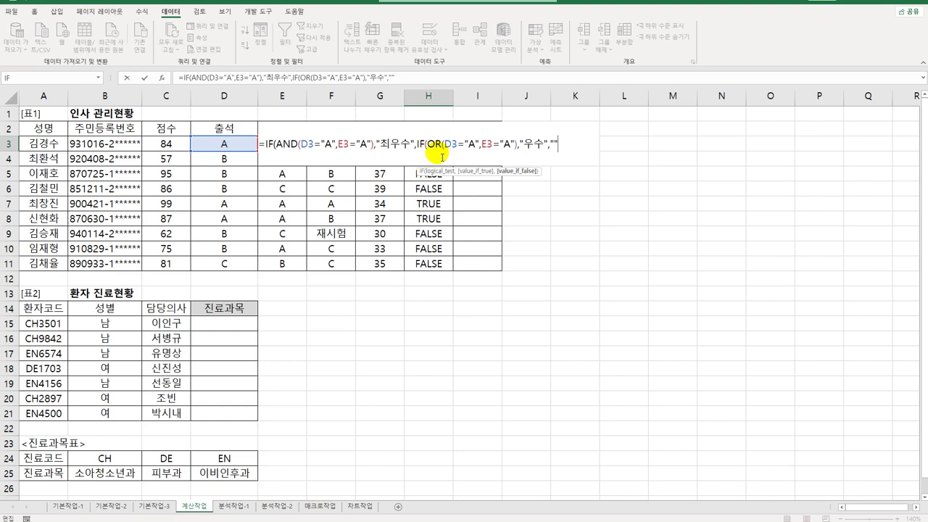
{"action": "type", "text": "))"}
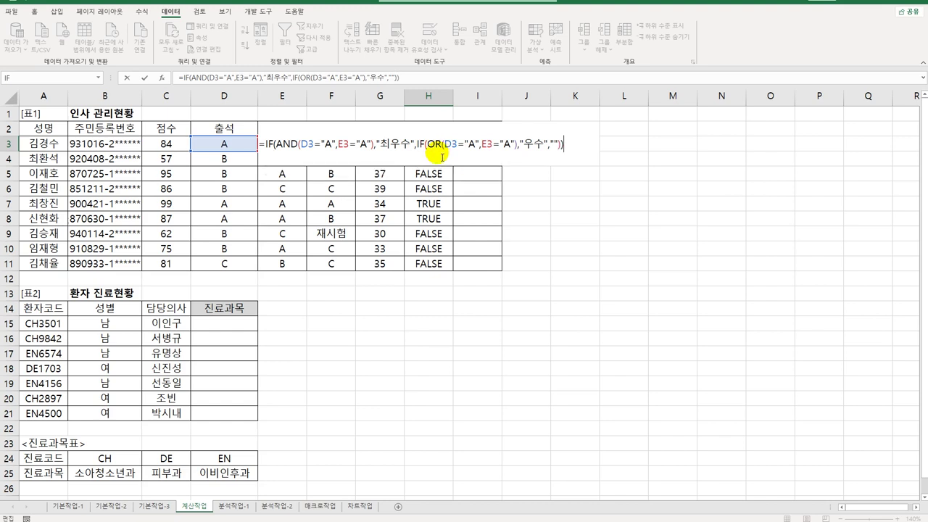
{"action": "key", "text": "Return"}
{"action": "left_click", "coordinate": [439, 147]}
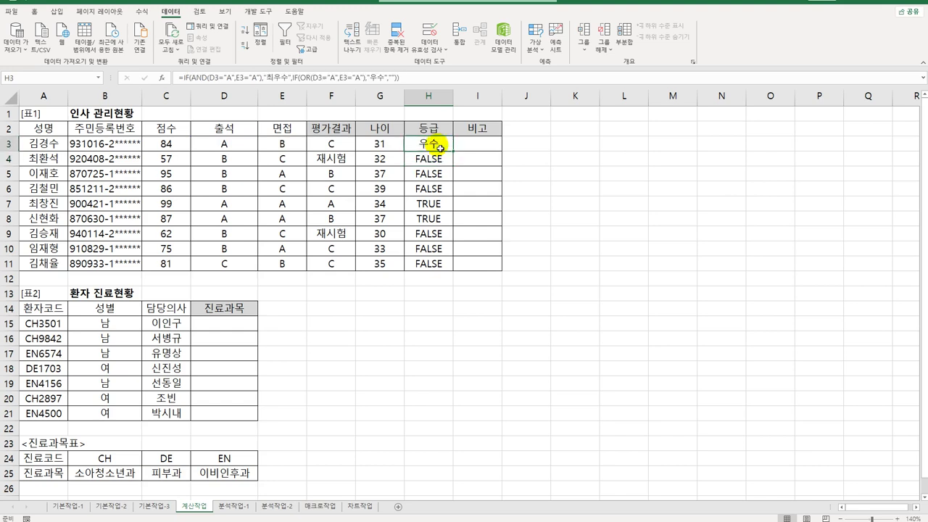
{"action": "left_click_drag", "start_coordinate": [451, 152], "coordinate": [444, 270]}
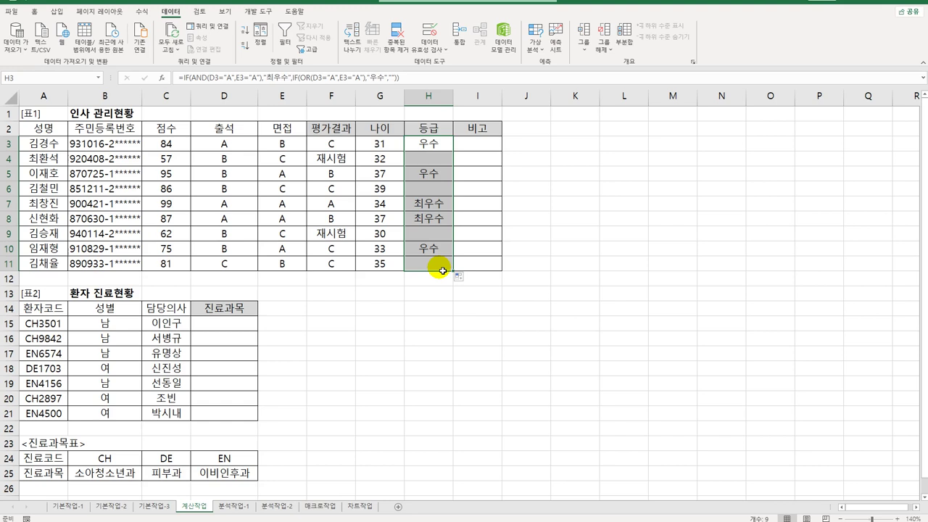
Enter =LARGE($C$3:$C$11,2) in I3 to get the second-highest 점수, and fill it down to I11
{"action": "left_click", "coordinate": [171, 144]}
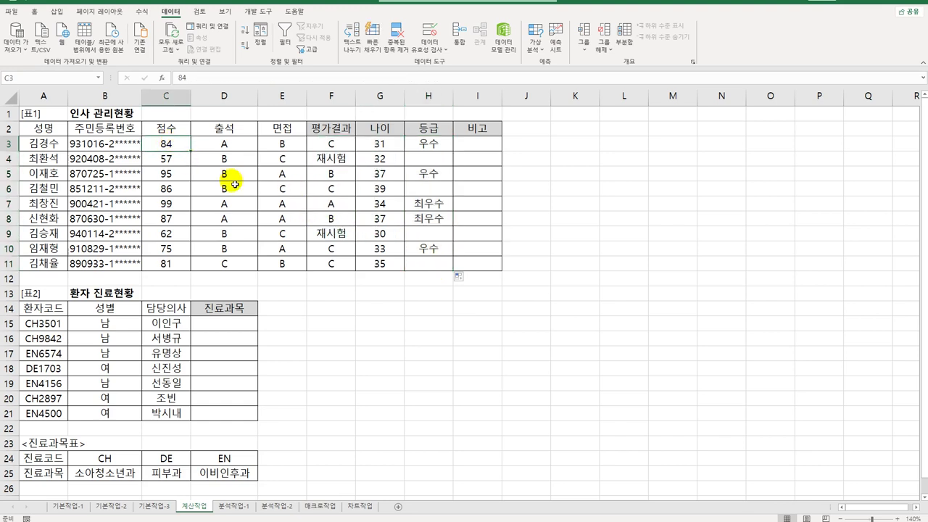
{"action": "left_click", "coordinate": [486, 145]}
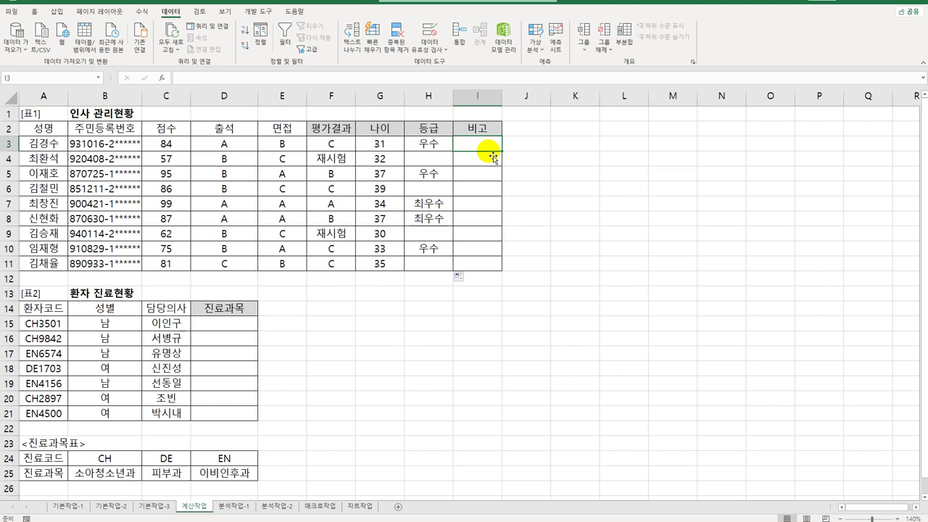
{"action": "type", "text": "="}
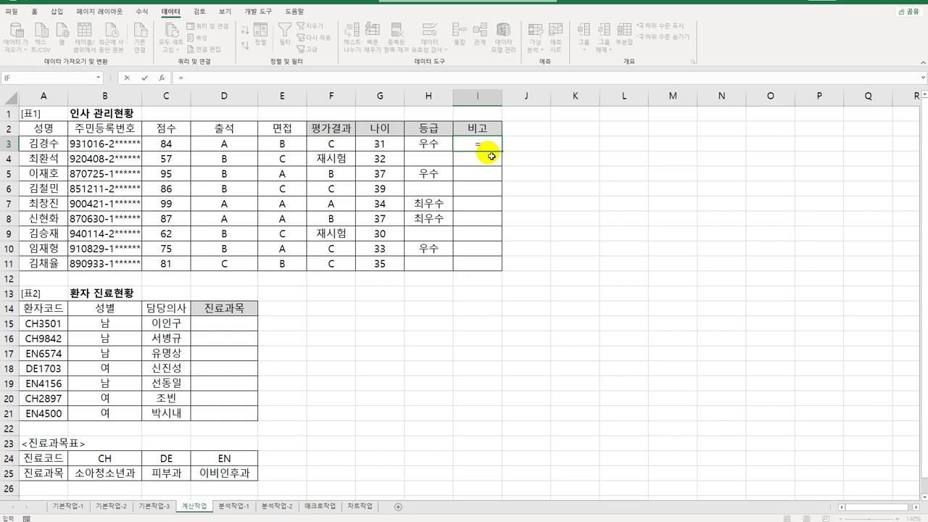
{"action": "type", "text": "L"}
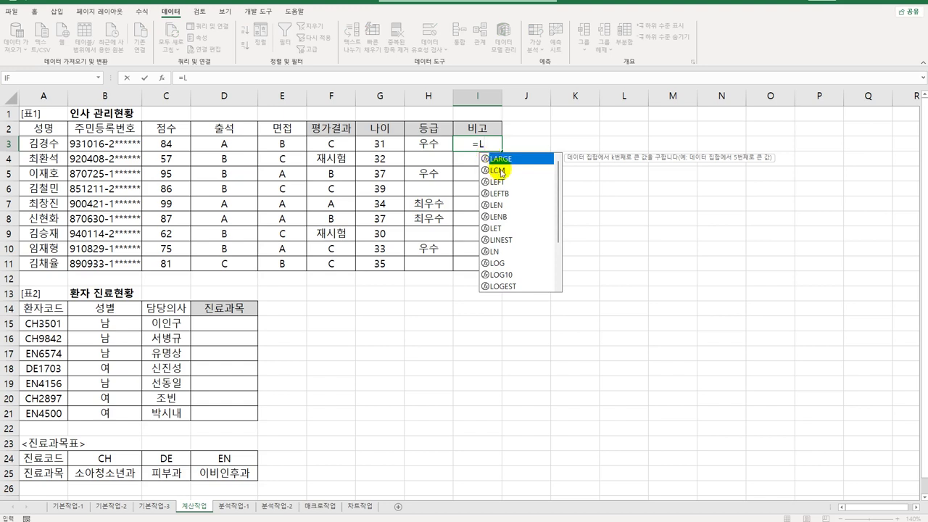
{"action": "double_click", "coordinate": [509, 159]}
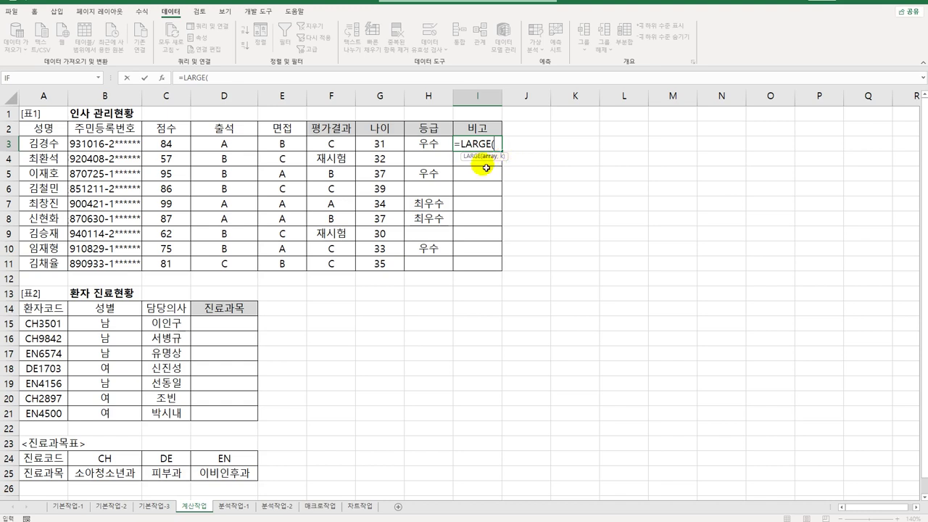
{"action": "left_click_drag", "start_coordinate": [178, 145], "coordinate": [174, 263]}
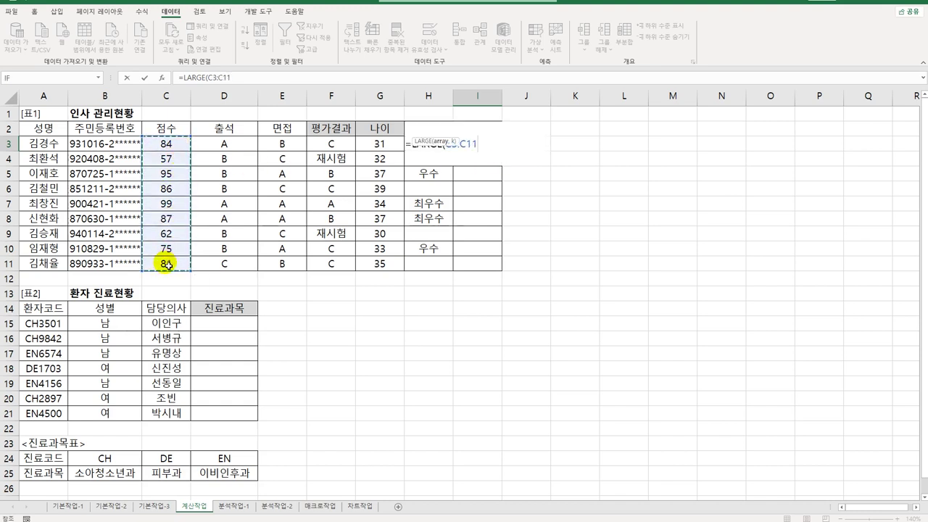
{"action": "key", "text": "F4"}
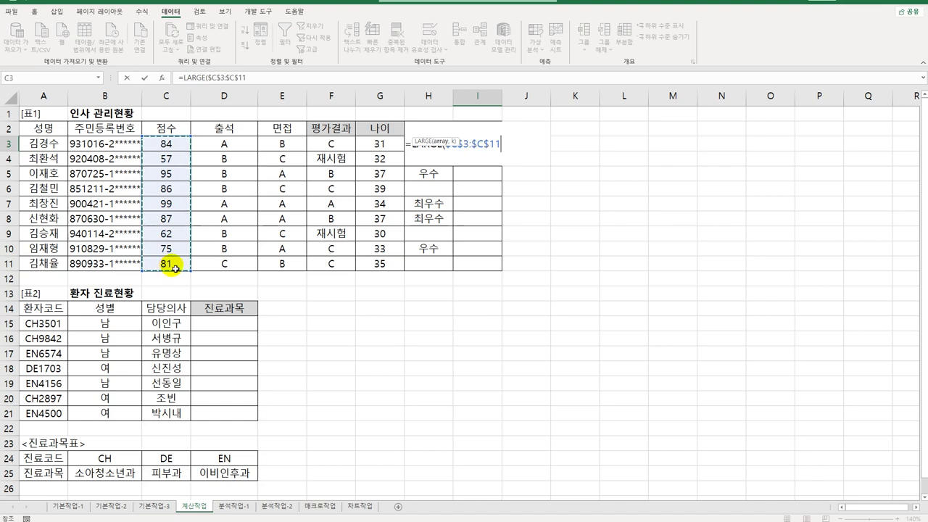
{"action": "type", "text": ",2)"}
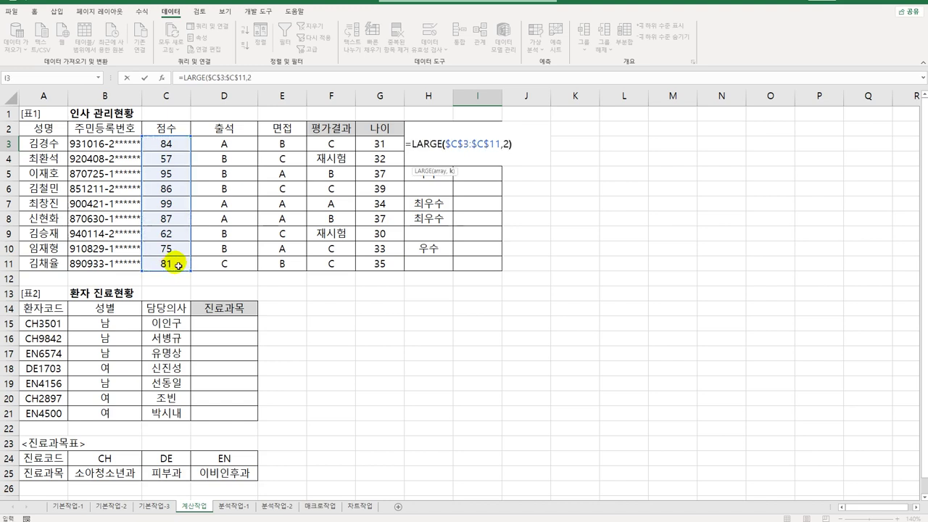
{"action": "key", "text": "ctrl+Return"}
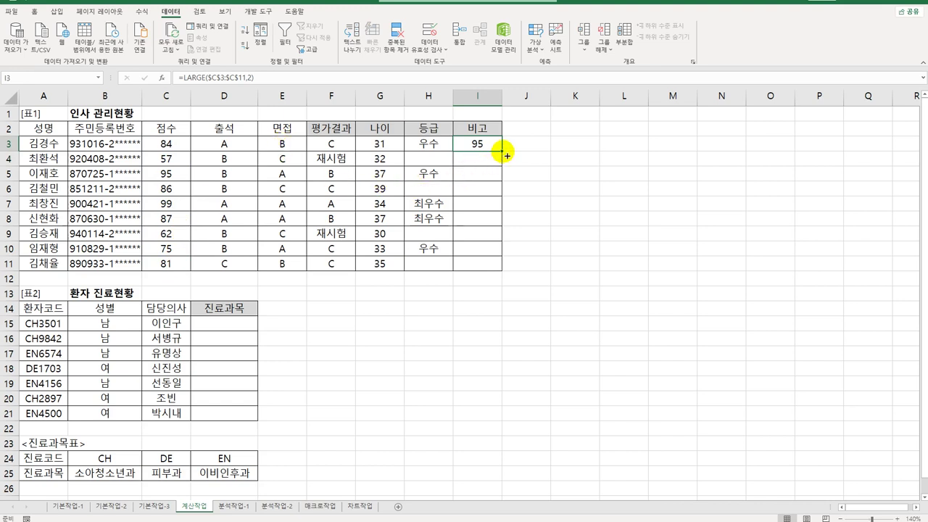
{"action": "left_click_drag", "start_coordinate": [500, 158], "coordinate": [505, 274]}
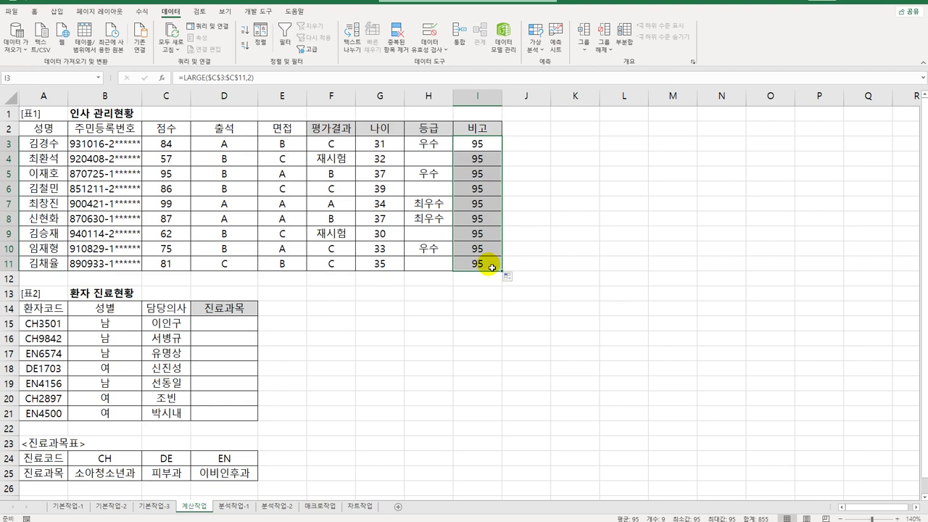
Wrap the LARGE expression in I3 in an IFS function whose first test is C3>=LARGE($C$3:$C$11,2)
{"action": "left_click", "coordinate": [173, 144]}
{"action": "left_click", "coordinate": [477, 145]}
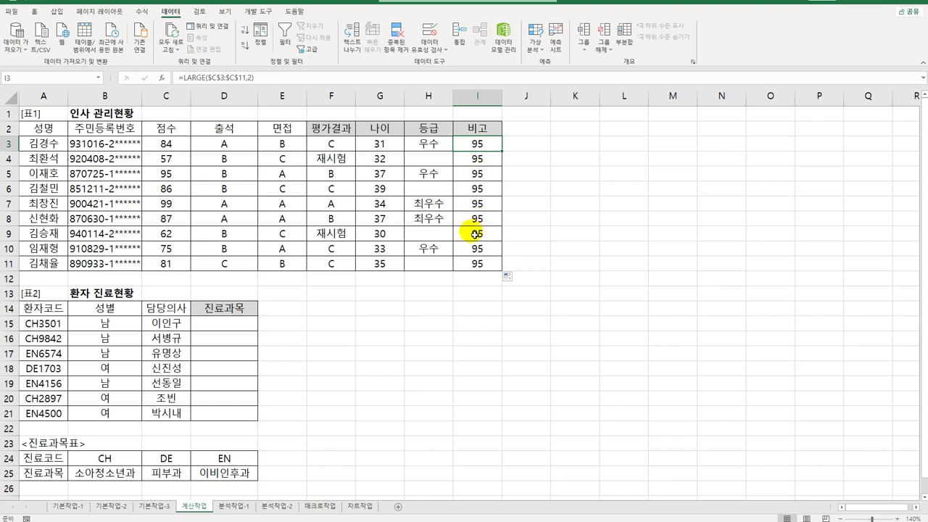
{"action": "left_click", "coordinate": [170, 143]}
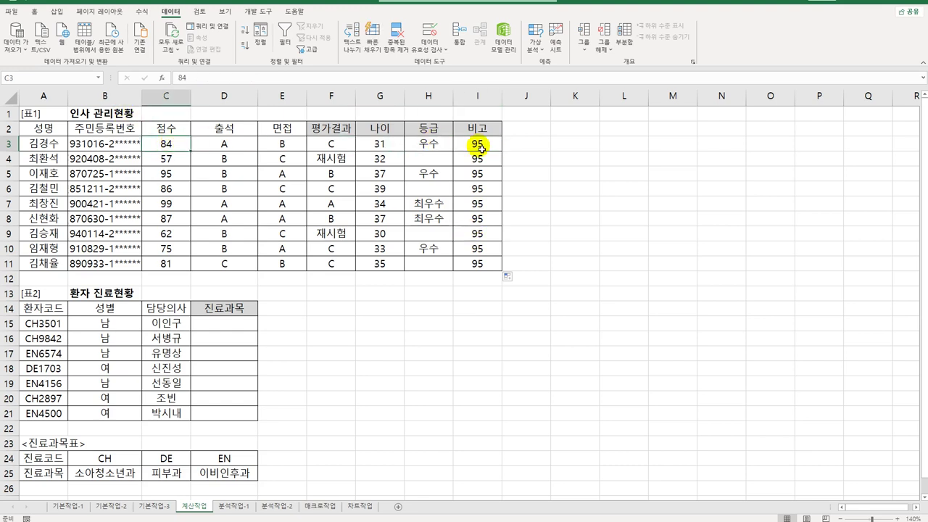
{"action": "left_click", "coordinate": [479, 145]}
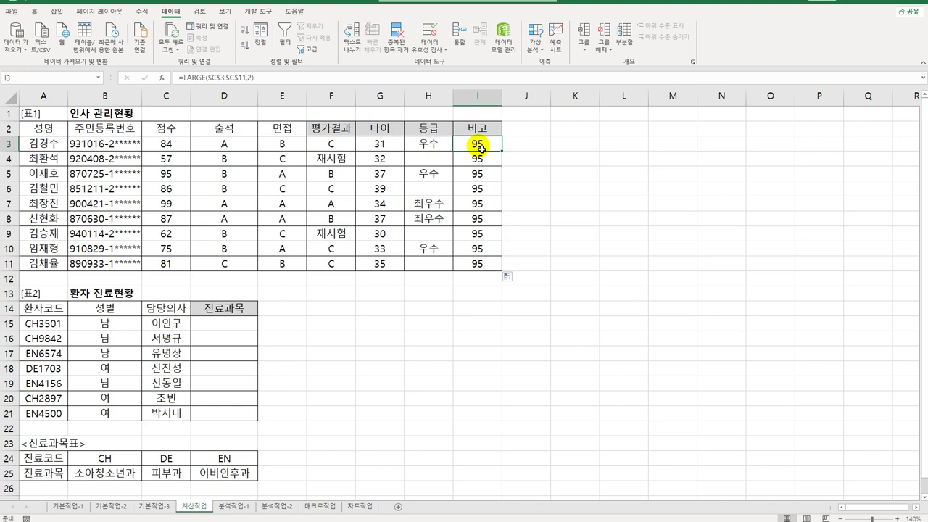
{"action": "double_click", "coordinate": [481, 147]}
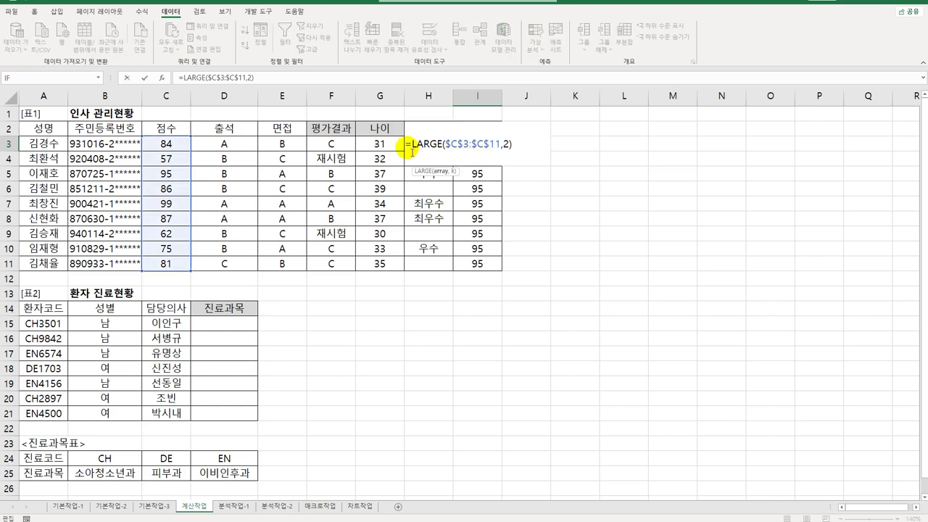
{"action": "type", "text": "IF"}
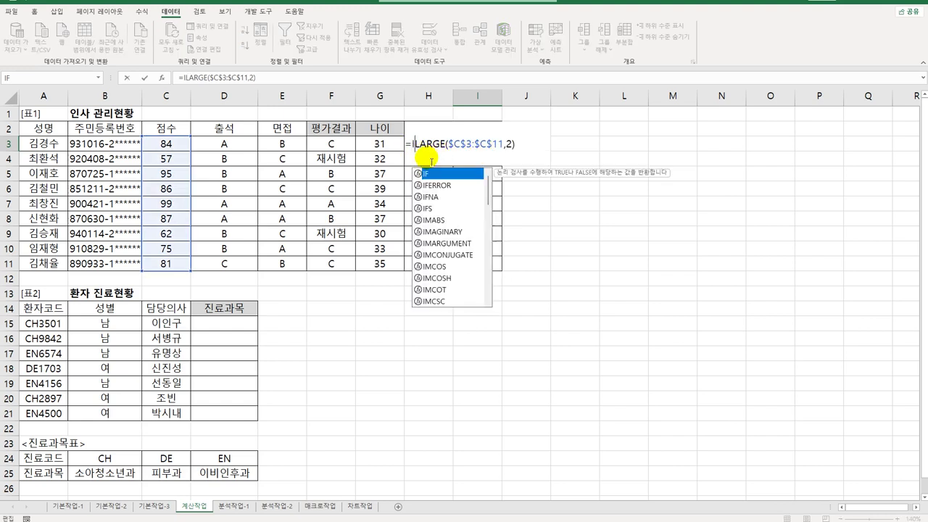
{"action": "type", "text": "S"}
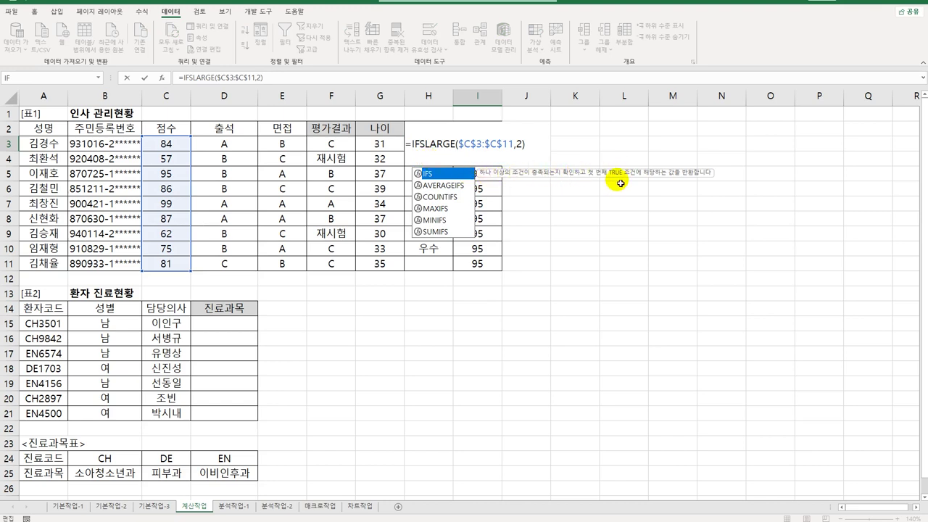
{"action": "double_click", "coordinate": [450, 176]}
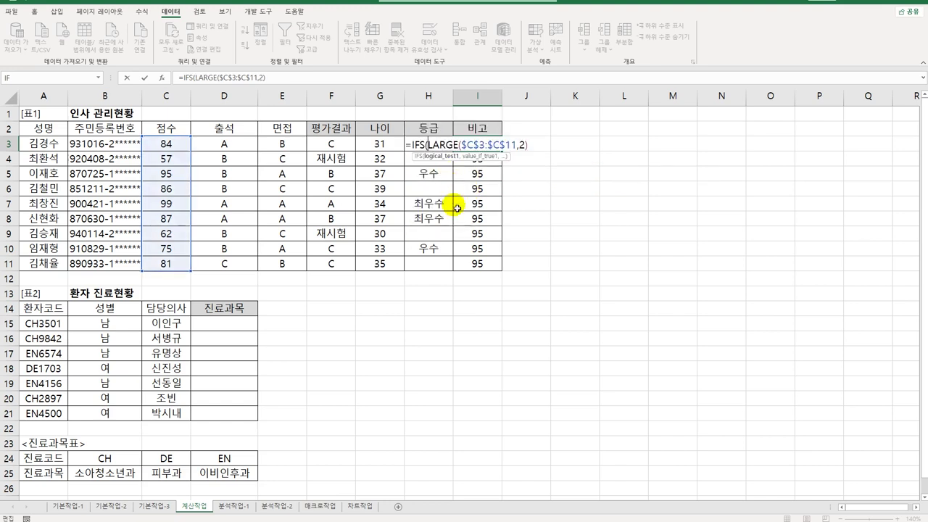
{"action": "left_click", "coordinate": [173, 150]}
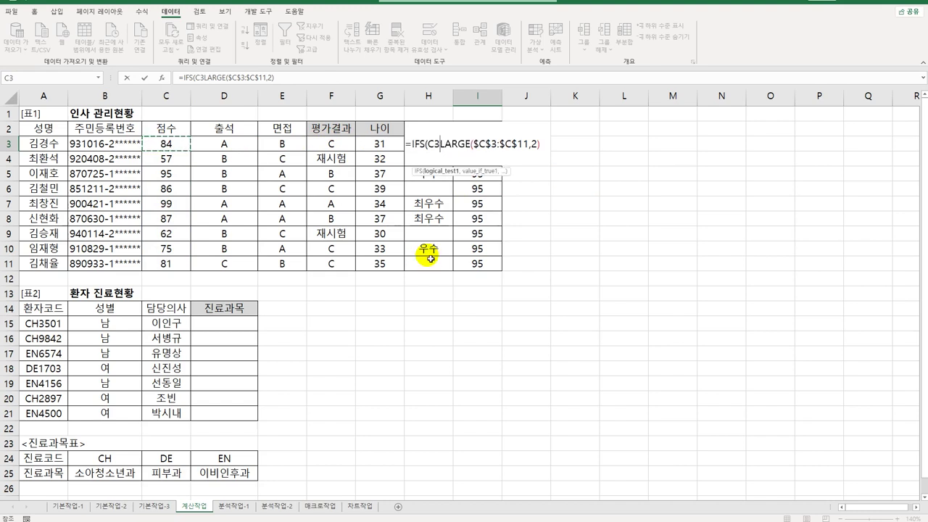
{"action": "type", "text": ">="}
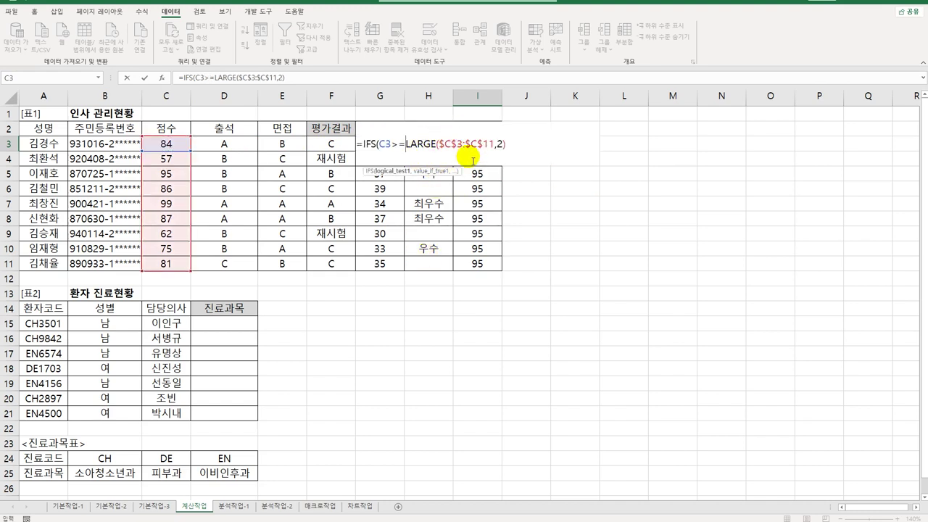
Add the special character "★" as the value for the first IFS condition in I3
{"action": "left_click", "coordinate": [506, 145]}
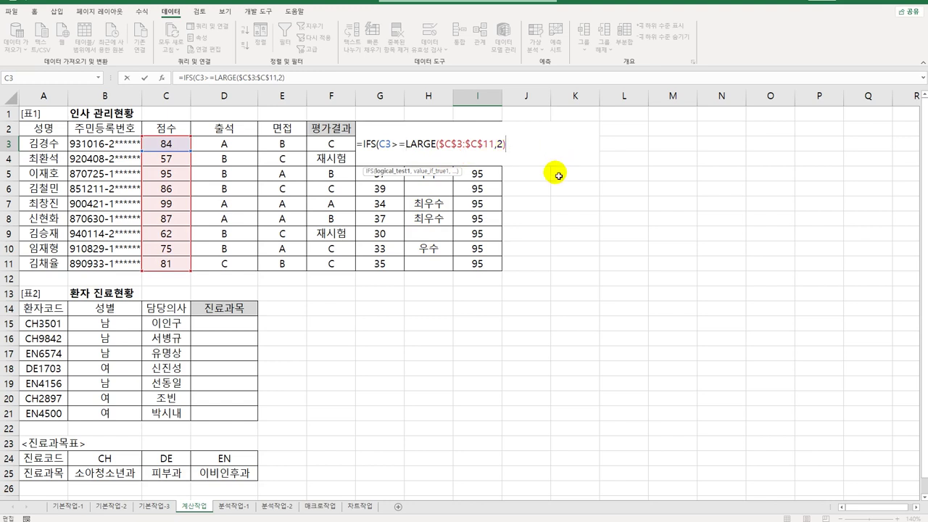
{"action": "type", "text": ","}
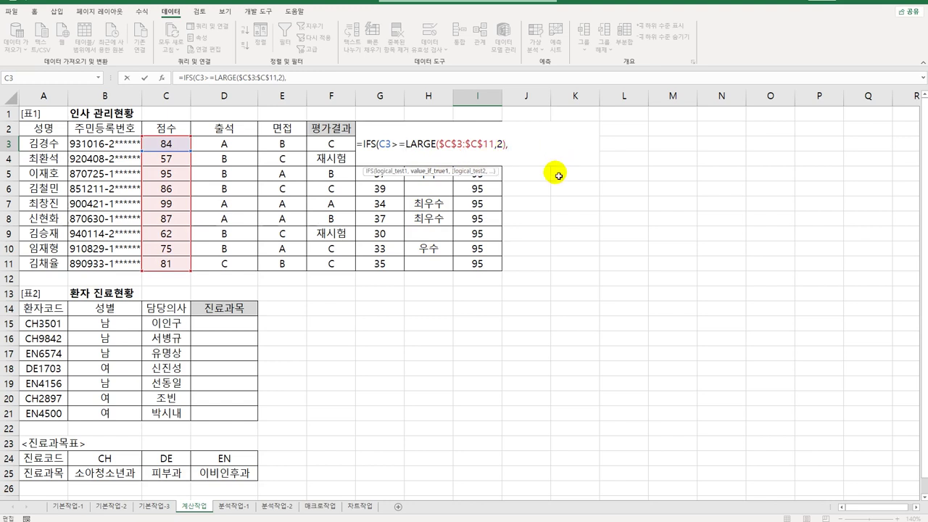
{"action": "type", "text": "\"ㅁ"}
{"action": "key", "text": "Hangul_Hanja"}
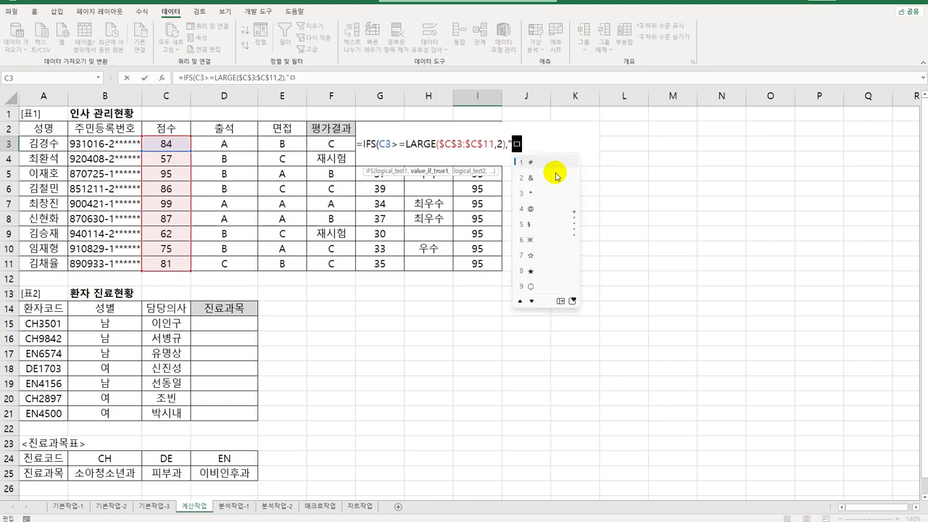
{"action": "left_click", "coordinate": [532, 273]}
{"action": "type", "text": "\""}
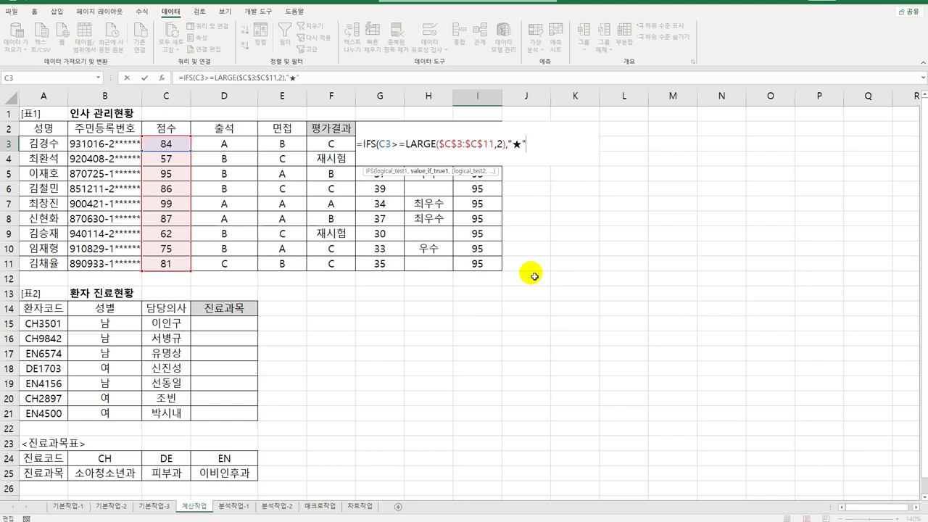
Add C3<=SMALL($C$3:$C$11,2) as the second condition of the IFS formula in I3
{"action": "type", "text": ","}
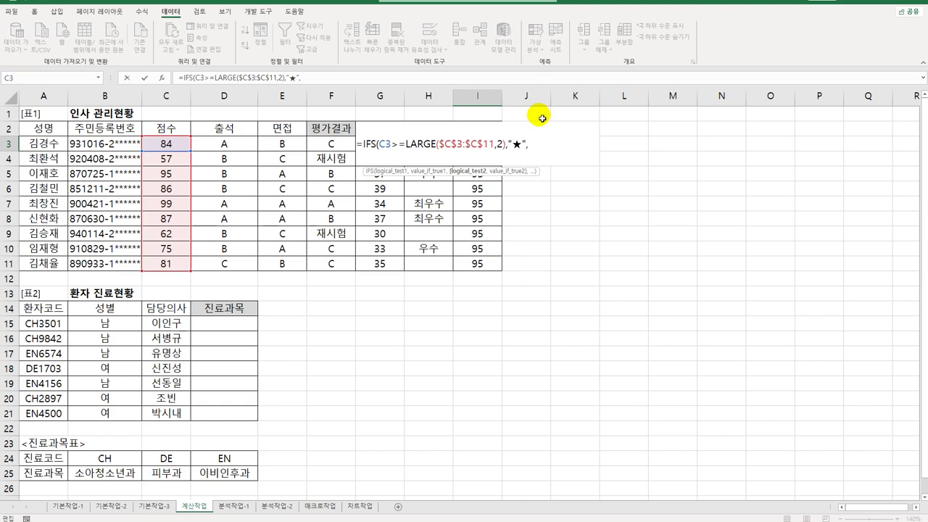
{"action": "double_click", "coordinate": [372, 143]}
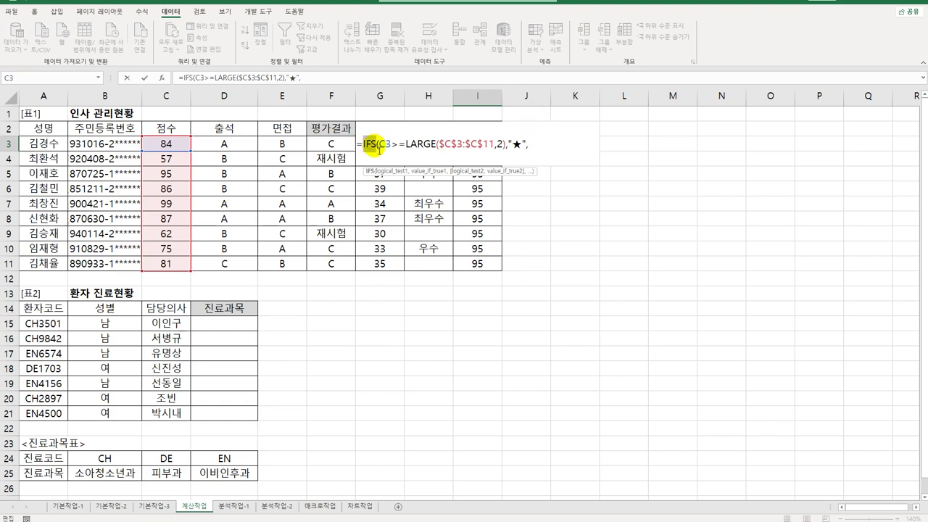
{"action": "left_click", "coordinate": [537, 144]}
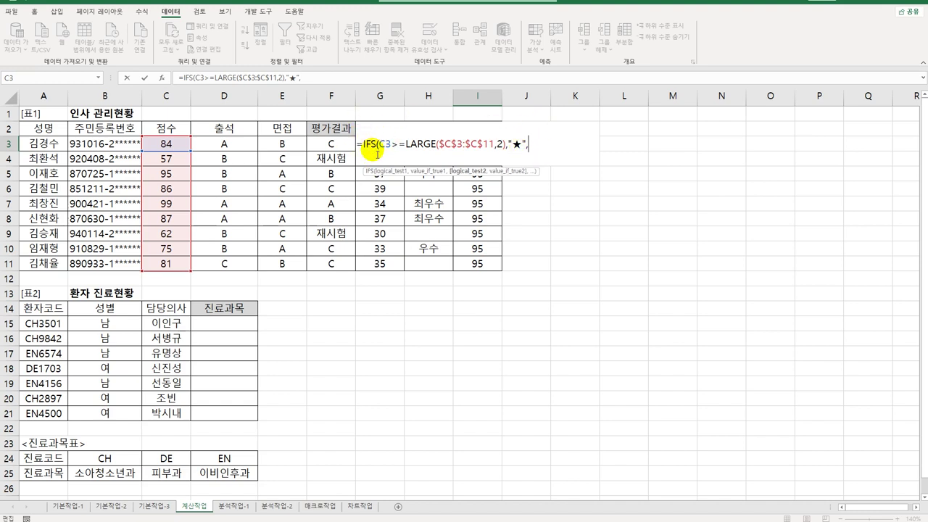
{"action": "left_click", "coordinate": [174, 146]}
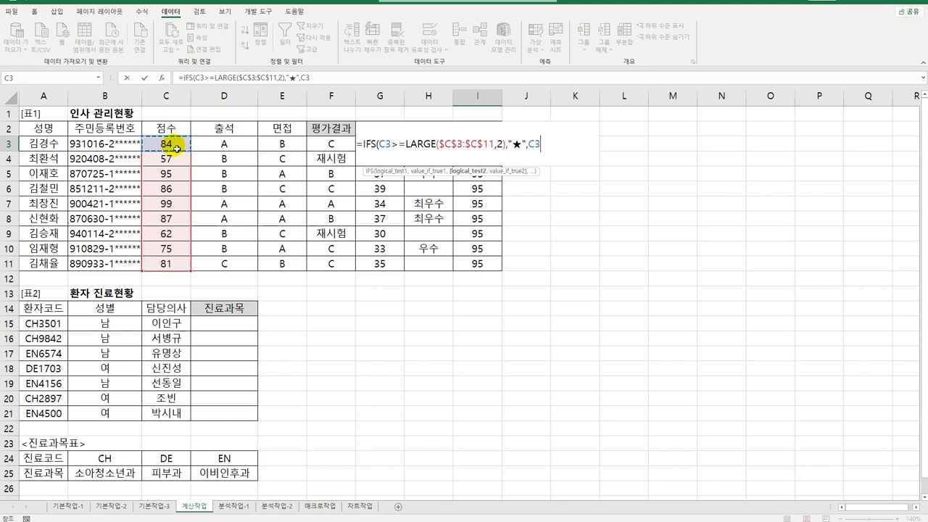
{"action": "type", "text": "<=ㄴ"}
{"action": "key", "text": "BackSpace"}
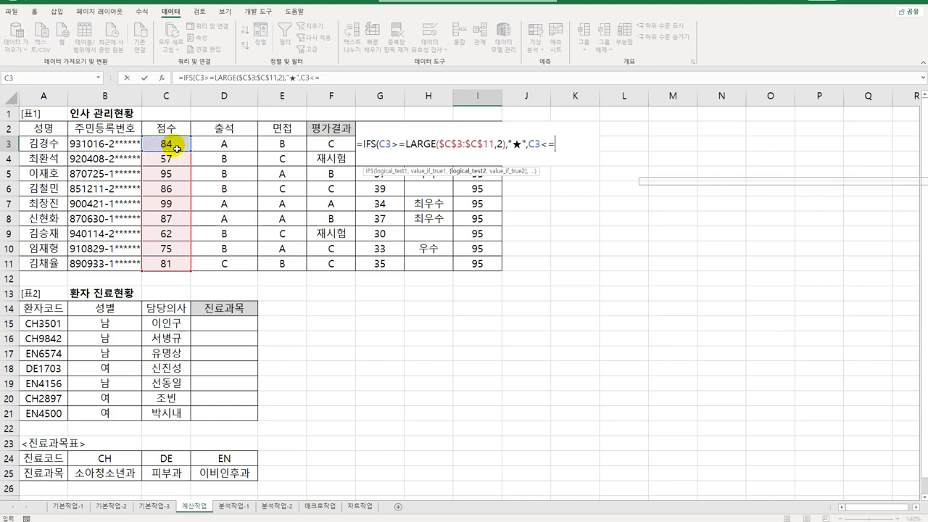
{"action": "type", "text": "SM"}
{"action": "key", "text": "Tab"}
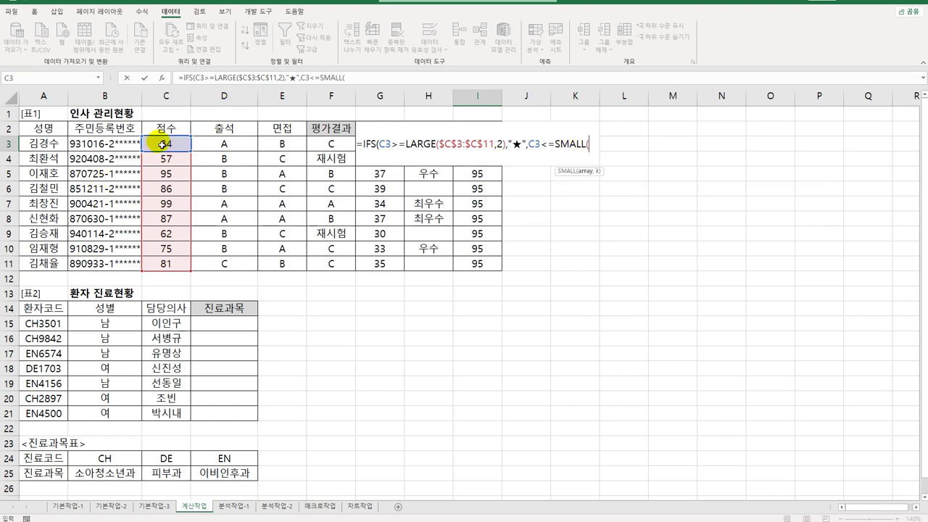
{"action": "left_click_drag", "start_coordinate": [161, 144], "coordinate": [167, 264]}
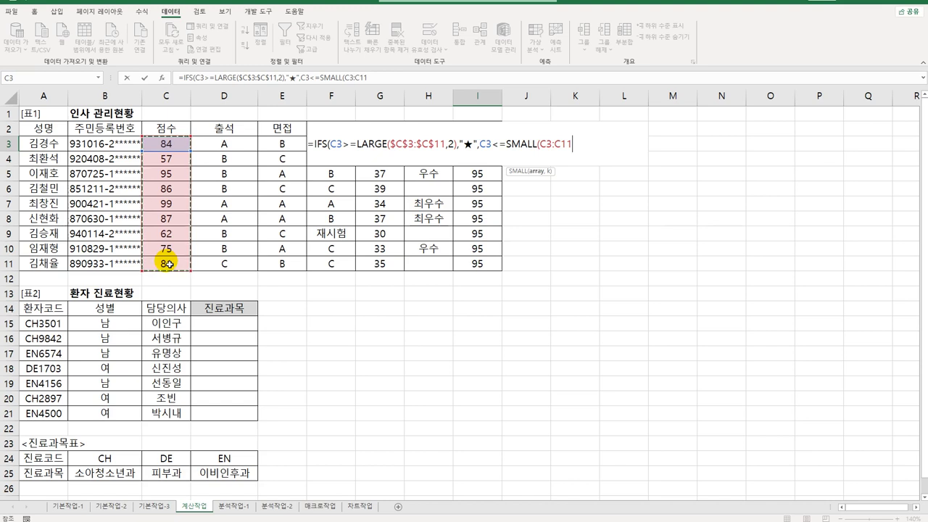
{"action": "key", "text": "F4"}
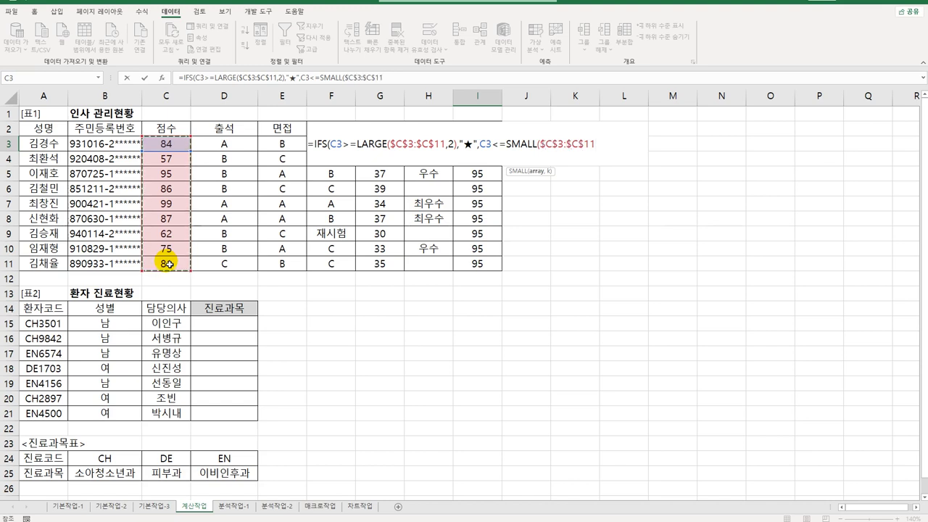
{"action": "type", "text": ",2"}
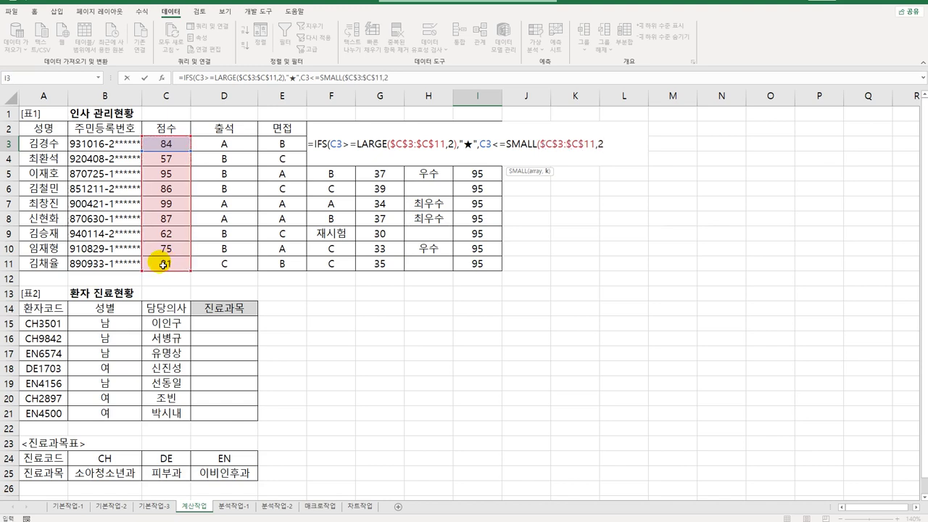
{"action": "type", "text": ")"}
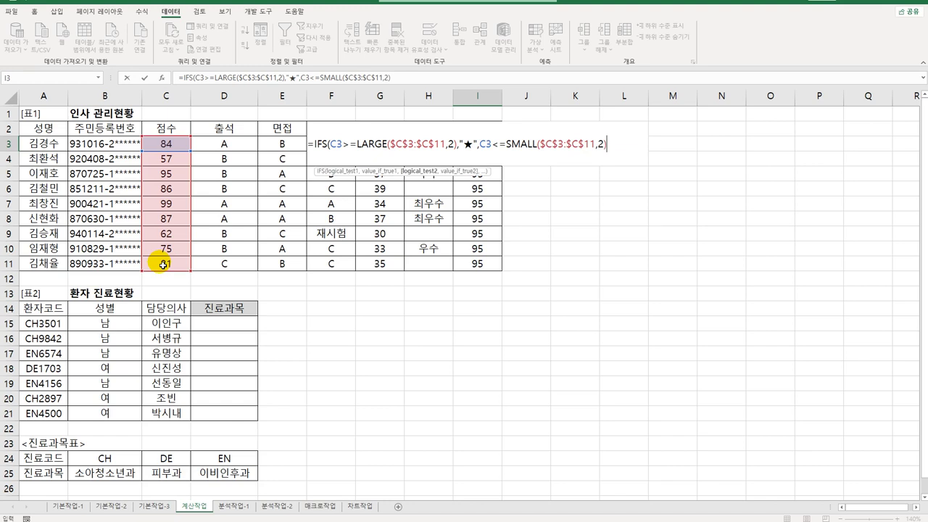
Add the special character "☆" as the value for the second IFS condition in I3
{"action": "type", "text": ",\""}
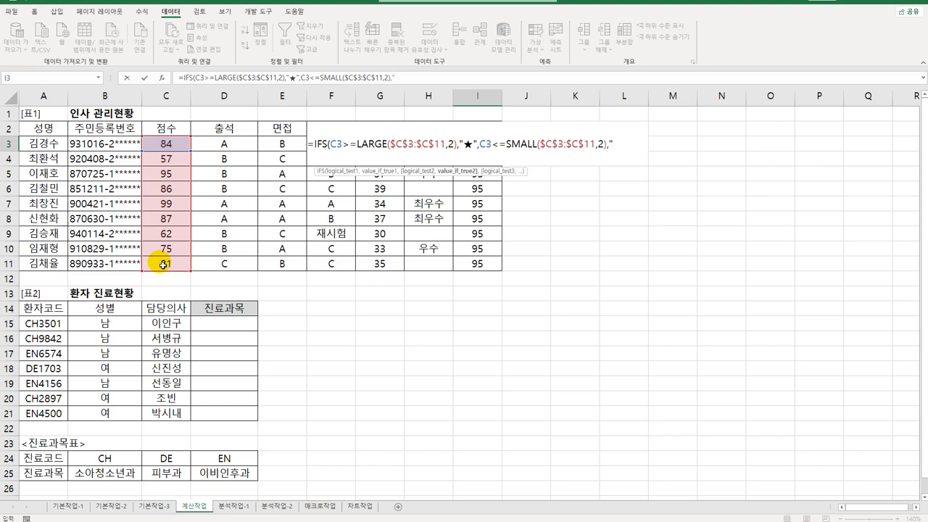
{"action": "type", "text": "ㅁ"}
{"action": "key", "text": "Hangul_Hanja"}
{"action": "left_click", "coordinate": [635, 263]}
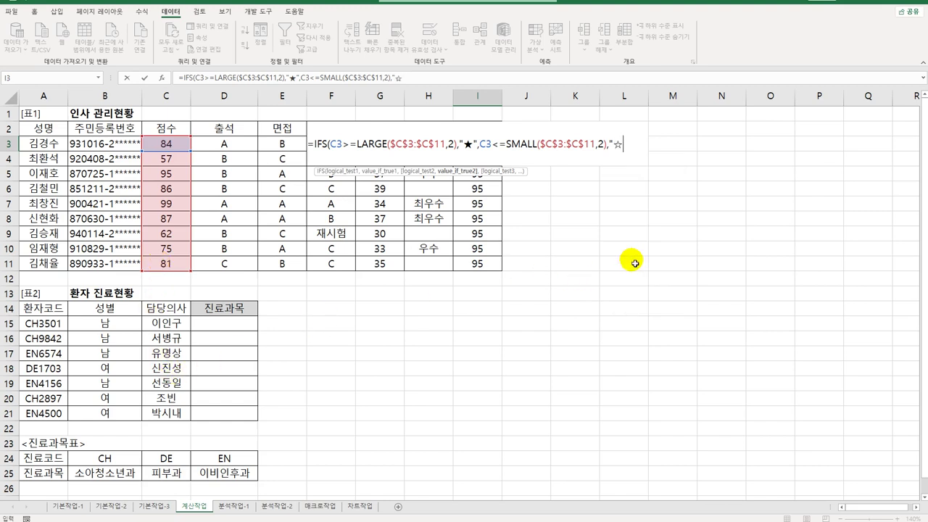
{"action": "type", "text": "\","}
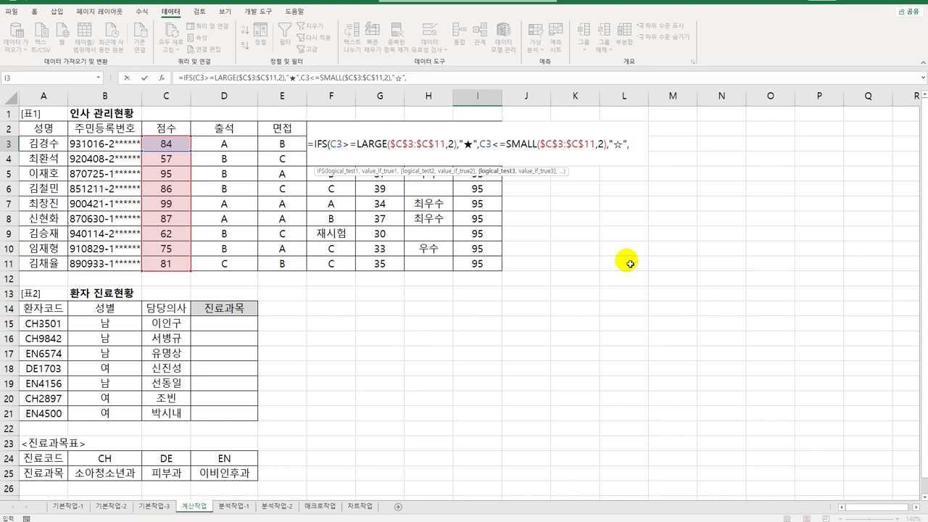
Complete the IFS formula in I3 with TRUE as the last condition and an empty string "" as its value
{"action": "type", "text": "TRU"}
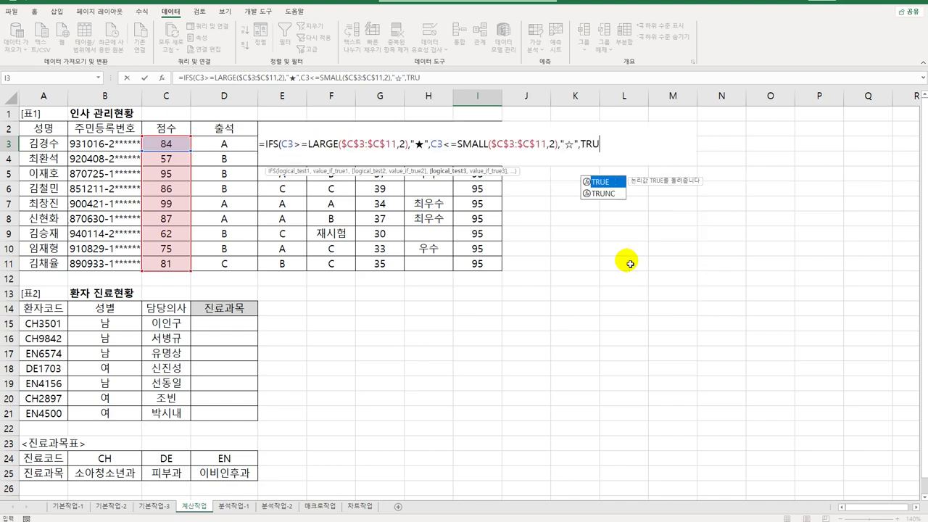
{"action": "type", "text": "E,"}
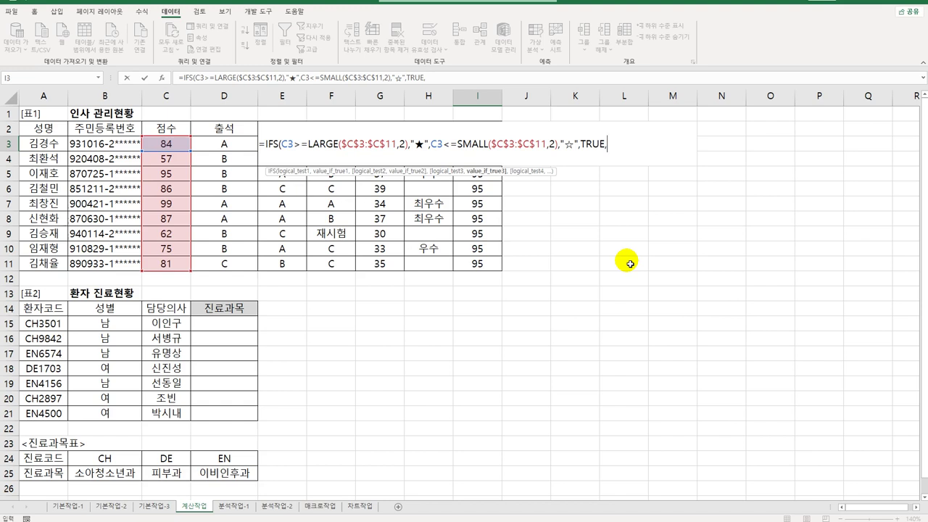
{"action": "type", "text": "\""}
{"action": "type", "text": ")"}
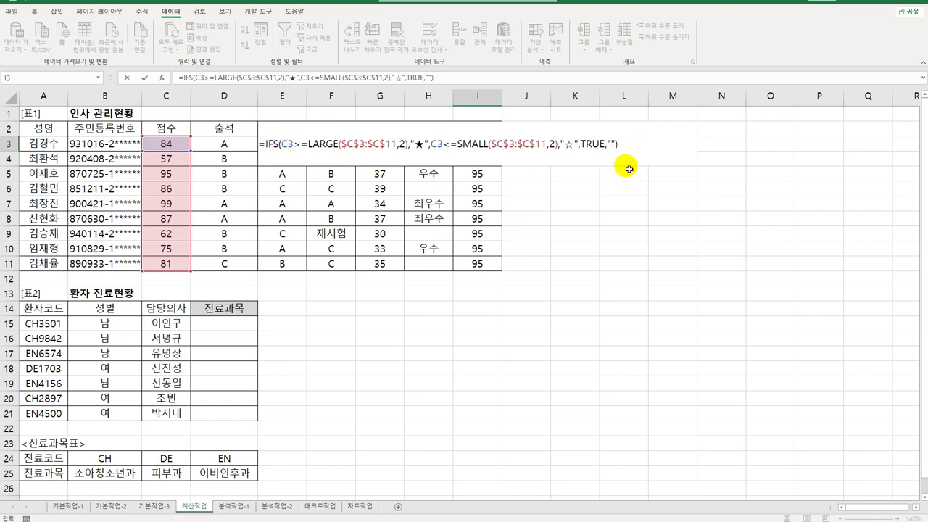
{"action": "key", "text": "Return"}
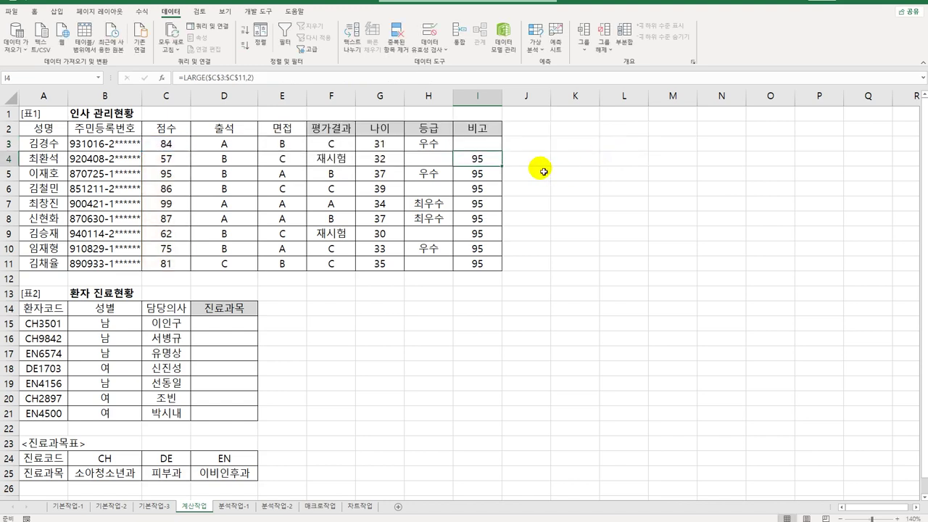
Fill the IFS formula from I3 down to I11 and check the 비고 cells marked with stars
{"action": "left_click", "coordinate": [498, 148]}
{"action": "left_click_drag", "start_coordinate": [501, 151], "coordinate": [502, 262]}
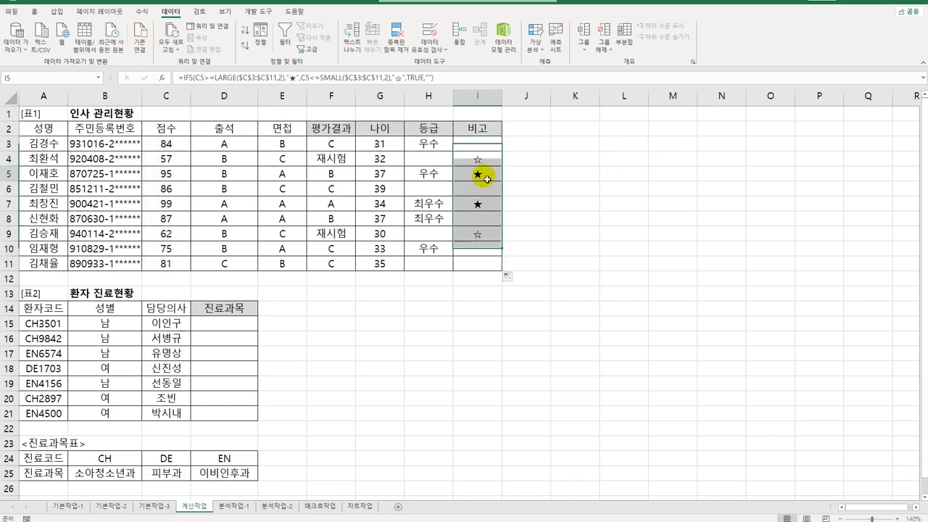
{"action": "left_click", "coordinate": [481, 204]}
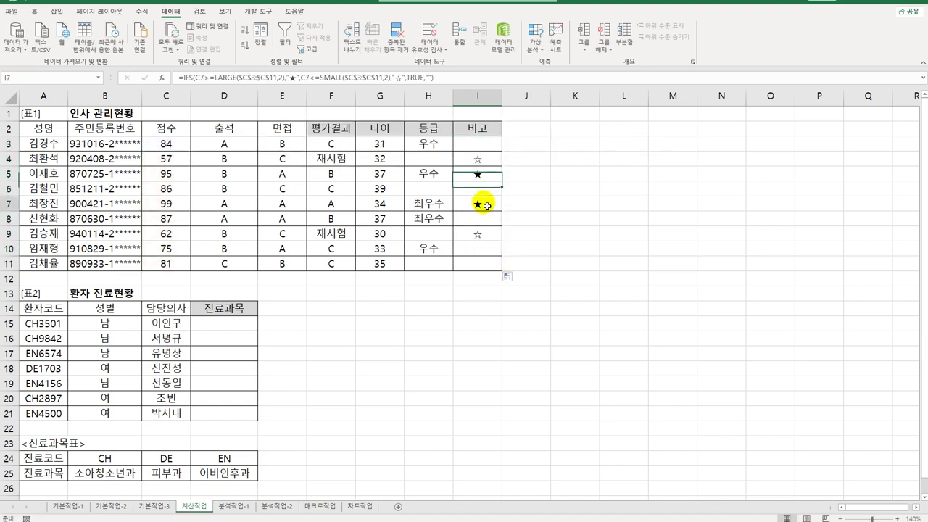
{"action": "left_click", "coordinate": [480, 164]}
{"action": "left_click", "coordinate": [483, 234]}
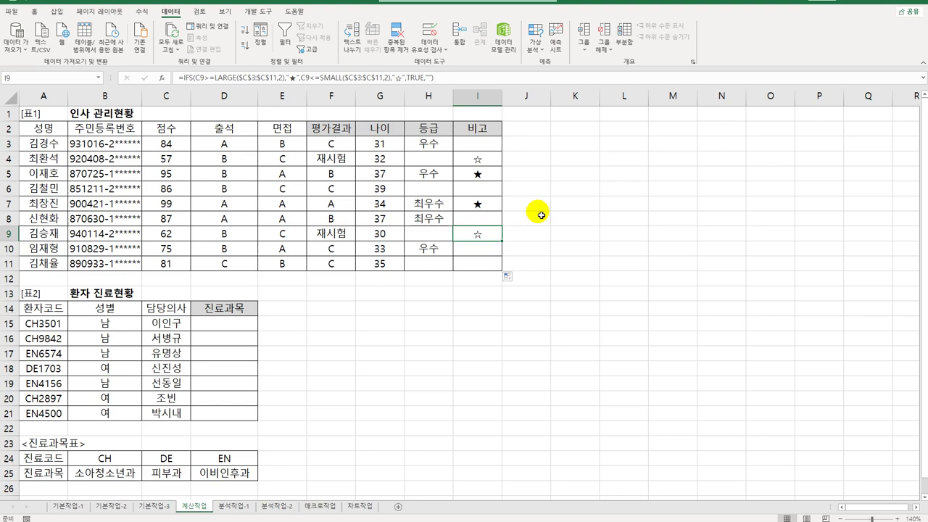
Enter =LEFT(A15,2) in D15 to extract the first two characters of the 환자코드, and fill it down to D21
{"action": "left_click", "coordinate": [229, 323]}
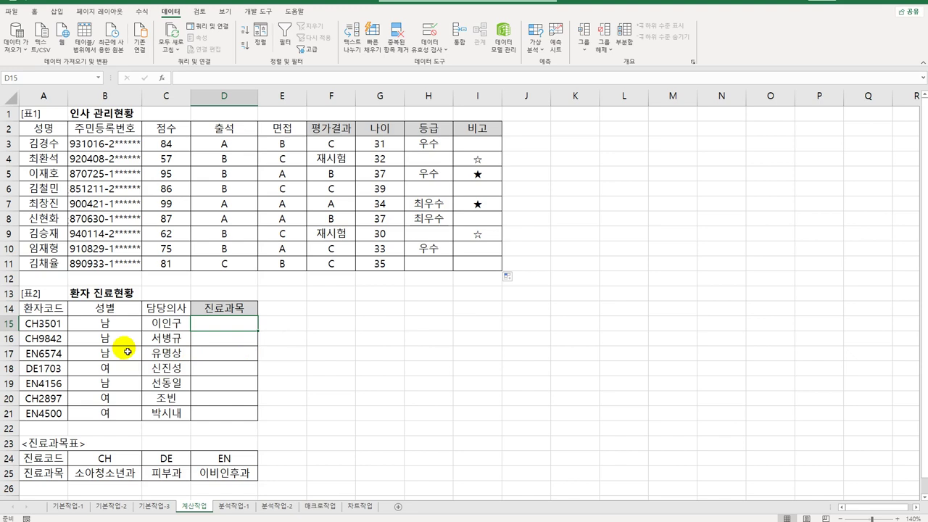
{"action": "left_click", "coordinate": [105, 458]}
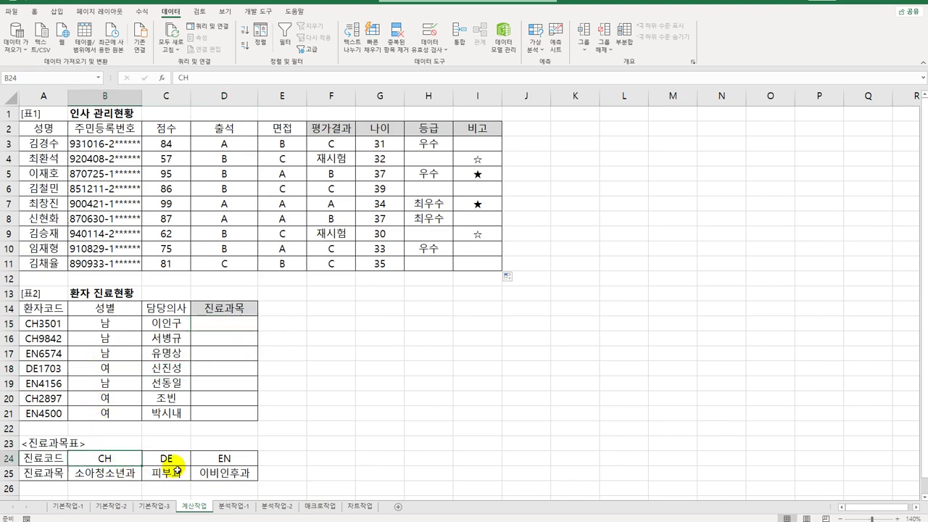
{"action": "left_click", "coordinate": [174, 459]}
{"action": "left_click", "coordinate": [245, 460]}
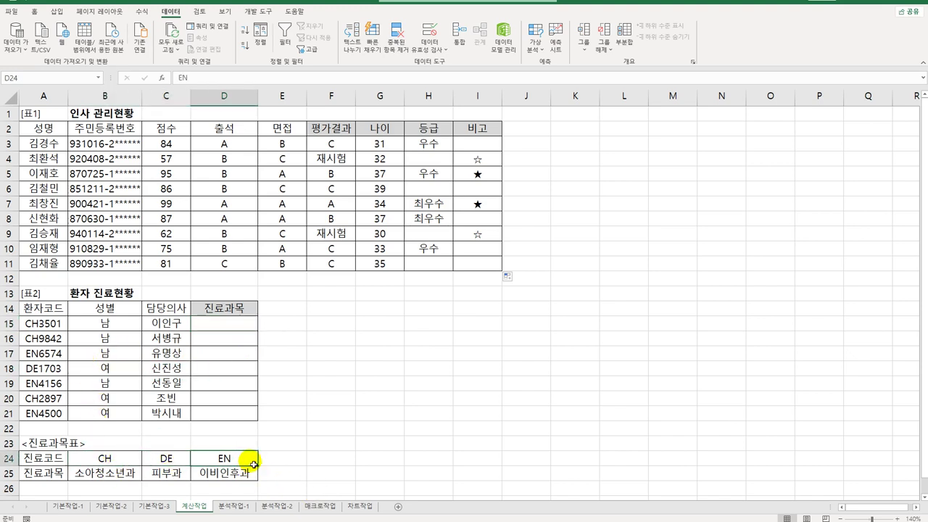
{"action": "left_click", "coordinate": [243, 324]}
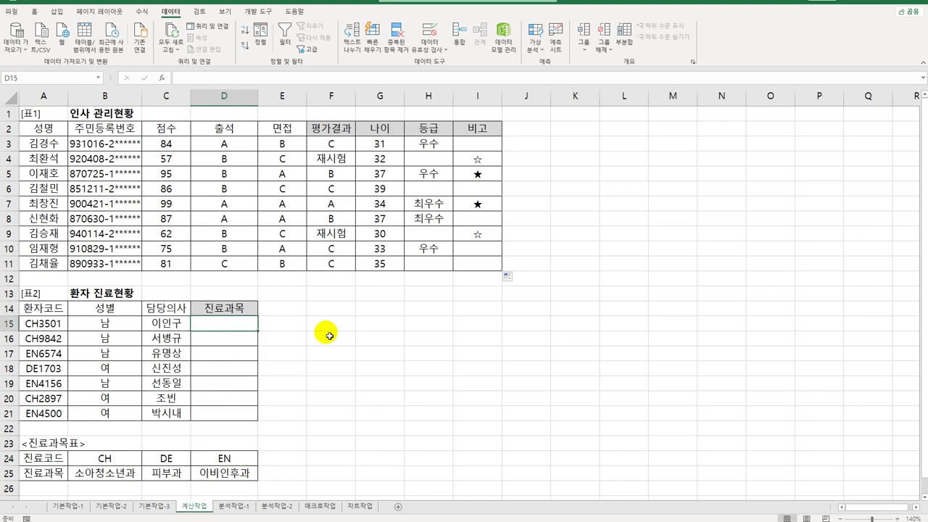
{"action": "type", "text": "=LEFT("}
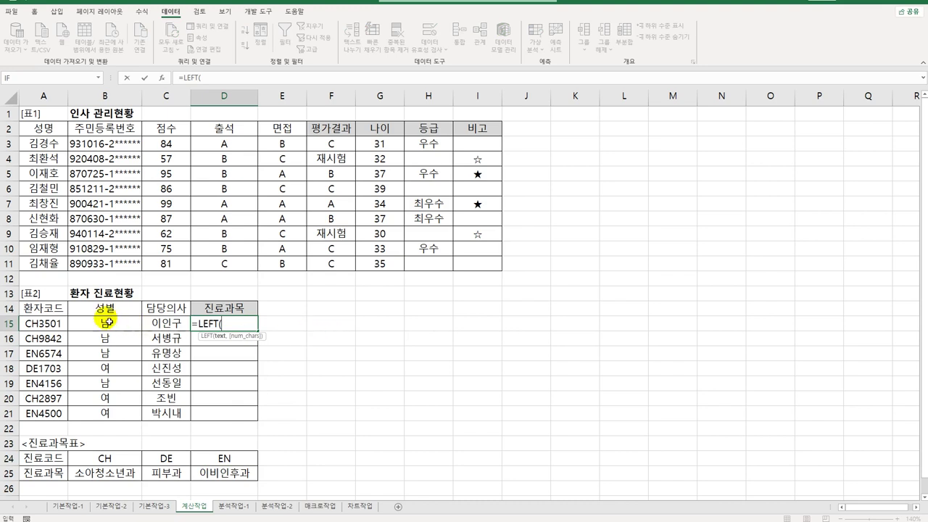
{"action": "left_click", "coordinate": [53, 327]}
{"action": "type", "text": ",2)"}
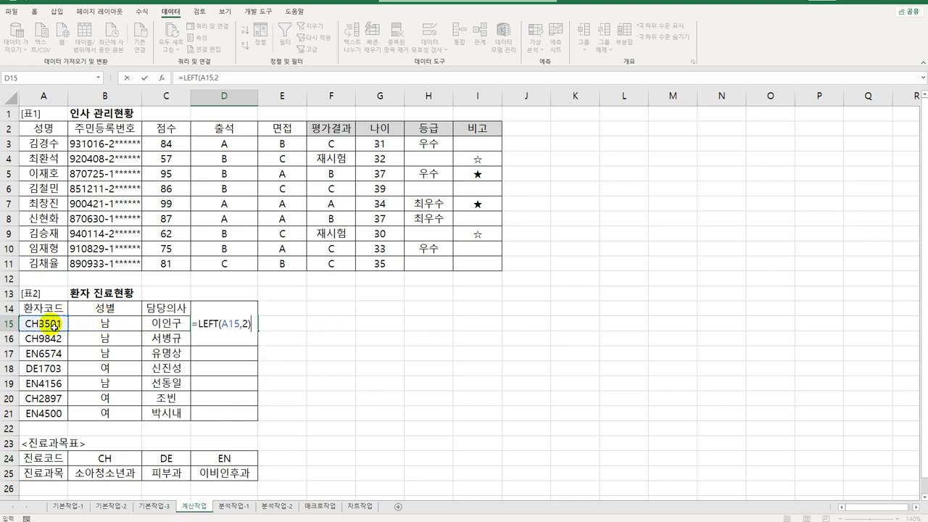
{"action": "key", "text": "Return"}
{"action": "left_click", "coordinate": [222, 323]}
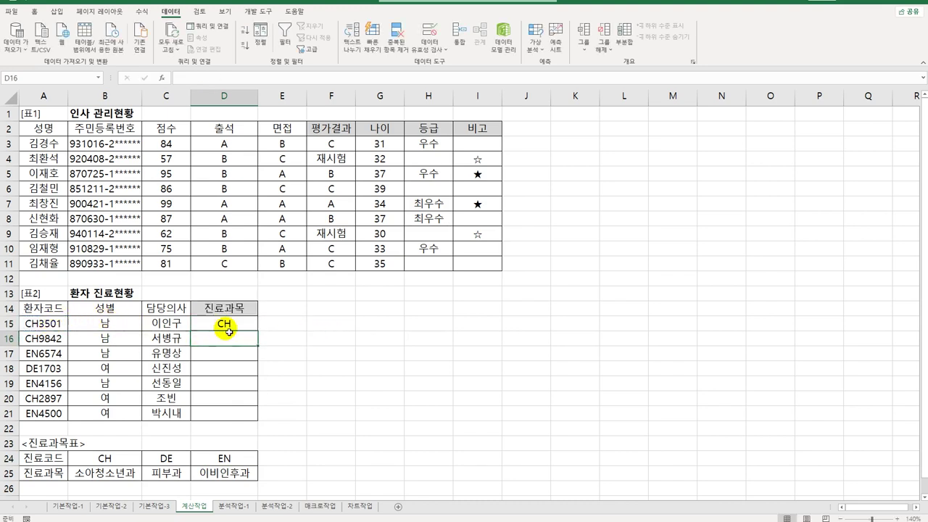
{"action": "left_click_drag", "start_coordinate": [256, 330], "coordinate": [253, 416]}
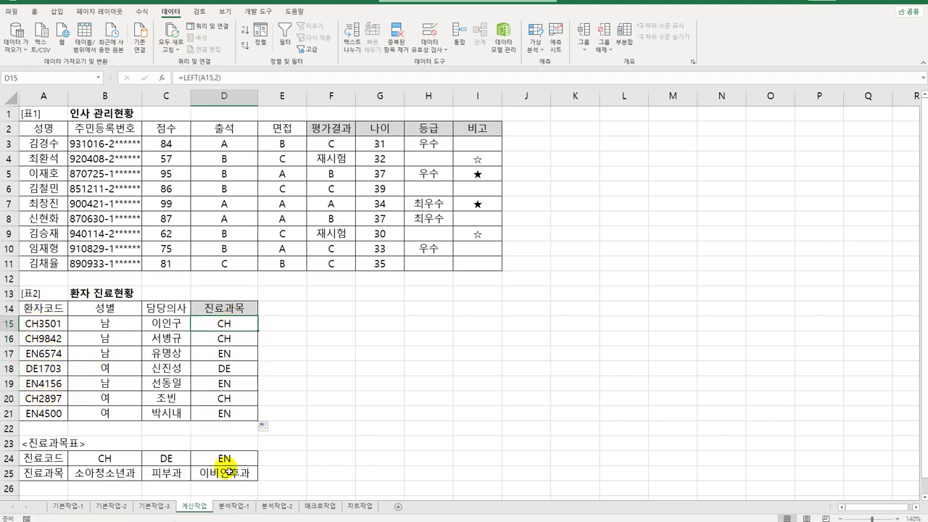
Wrap the LEFT expression in D15 in a MATCH function, making it the lookup value
{"action": "left_click_drag", "start_coordinate": [90, 458], "coordinate": [199, 459]}
{"action": "left_click", "coordinate": [103, 456]}
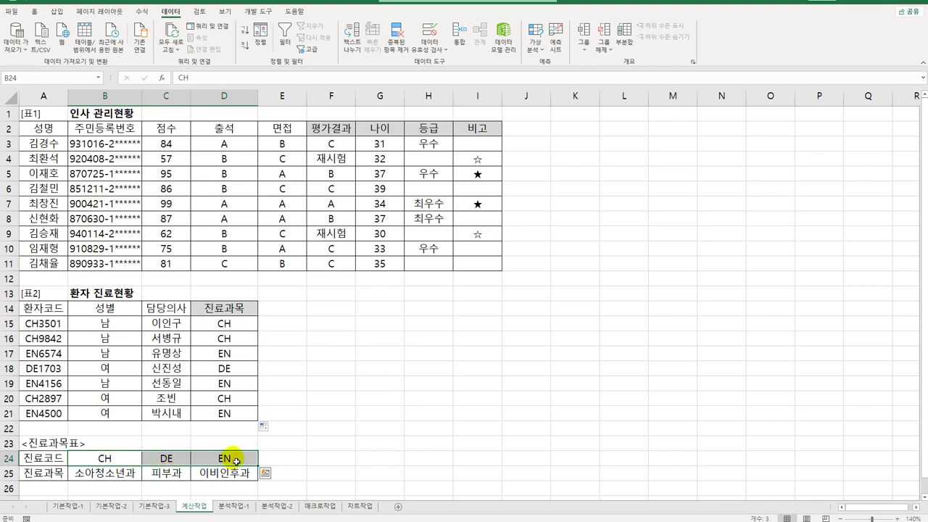
{"action": "left_click", "coordinate": [226, 323]}
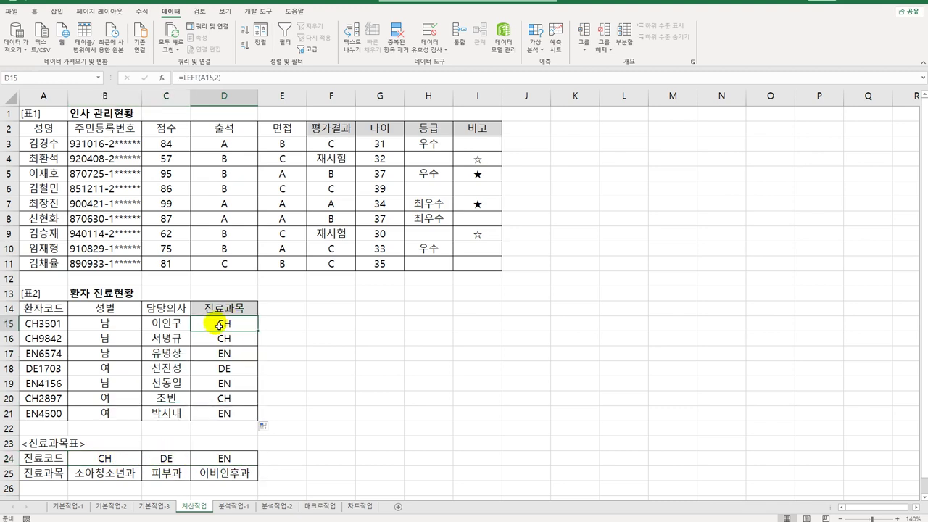
{"action": "double_click", "coordinate": [205, 325]}
{"action": "left_click", "coordinate": [267, 327]}
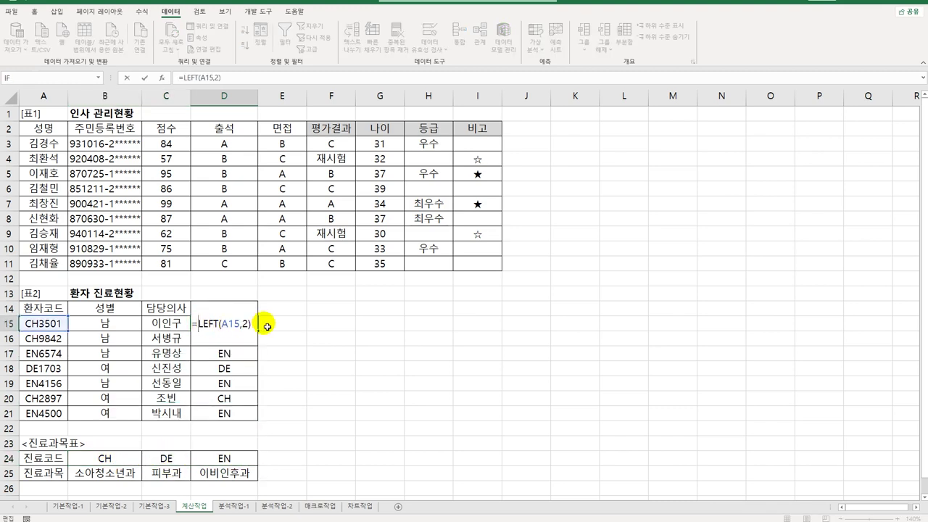
{"action": "type", "text": "M"}
{"action": "key", "text": "Tab"}
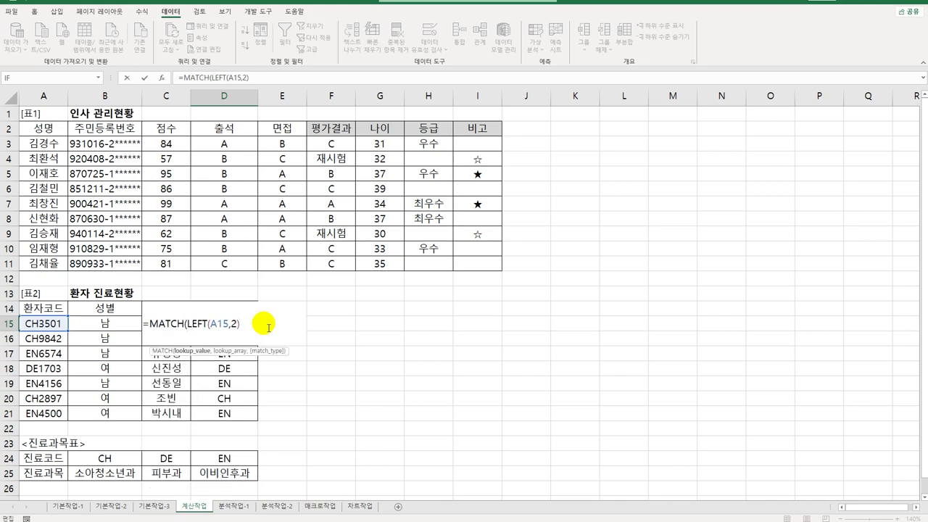
Set the MATCH lookup array in D15 to the 진료코드 range $B$24:$D$24 with match type 0 for an exact match
{"action": "type", "text": ","}
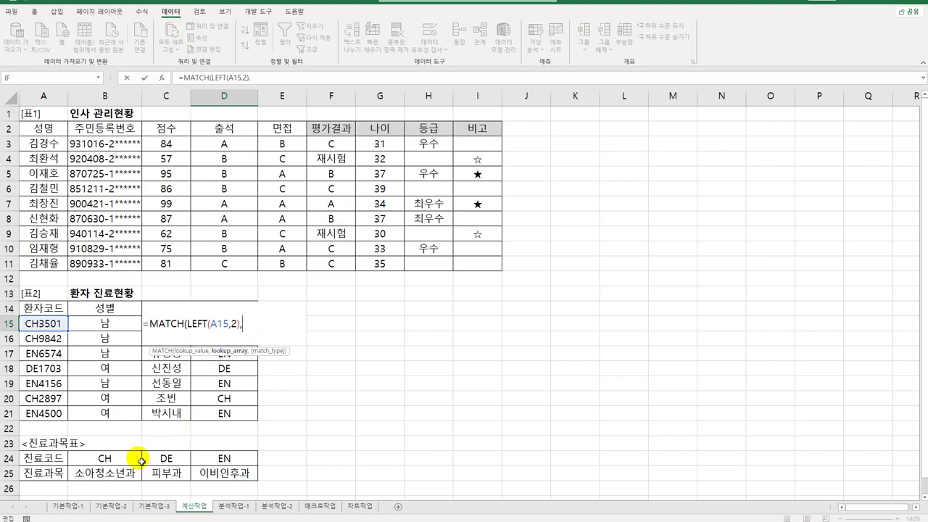
{"action": "left_click_drag", "start_coordinate": [116, 459], "coordinate": [223, 458]}
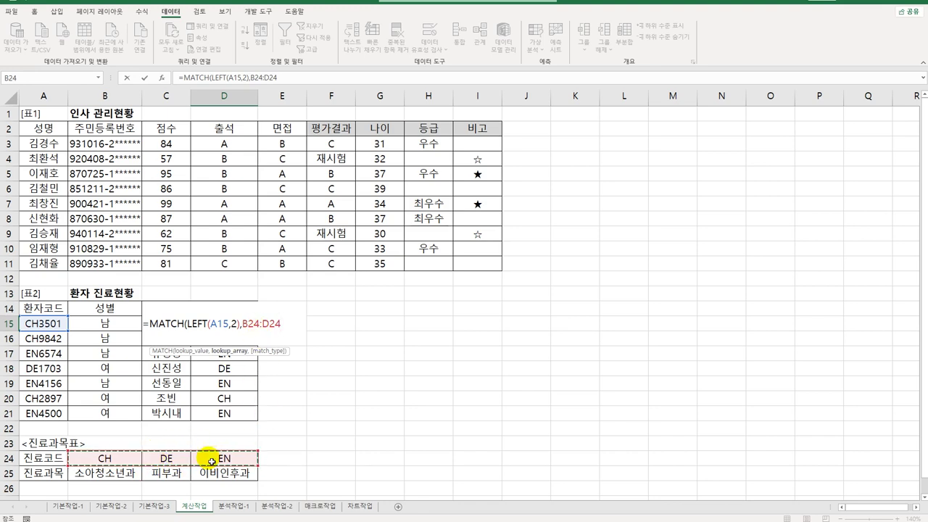
{"action": "key", "text": "F4"}
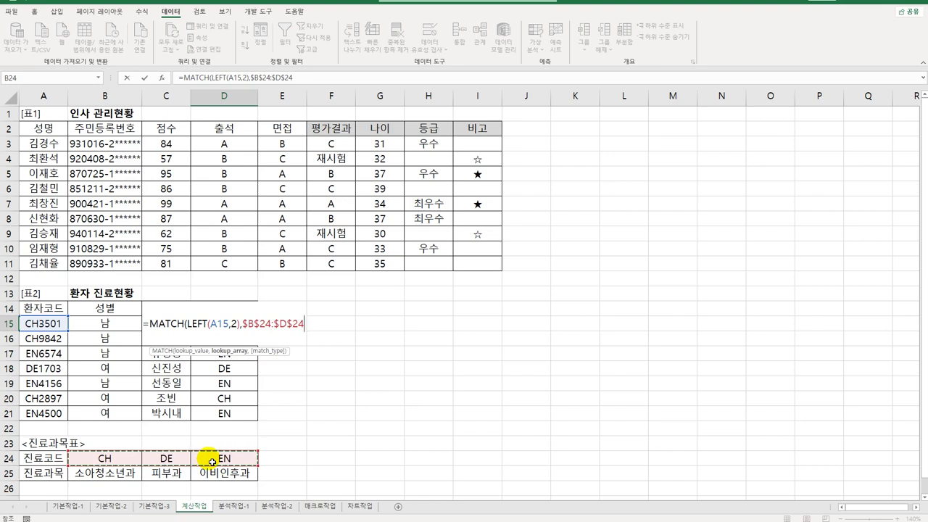
{"action": "type", "text": ","}
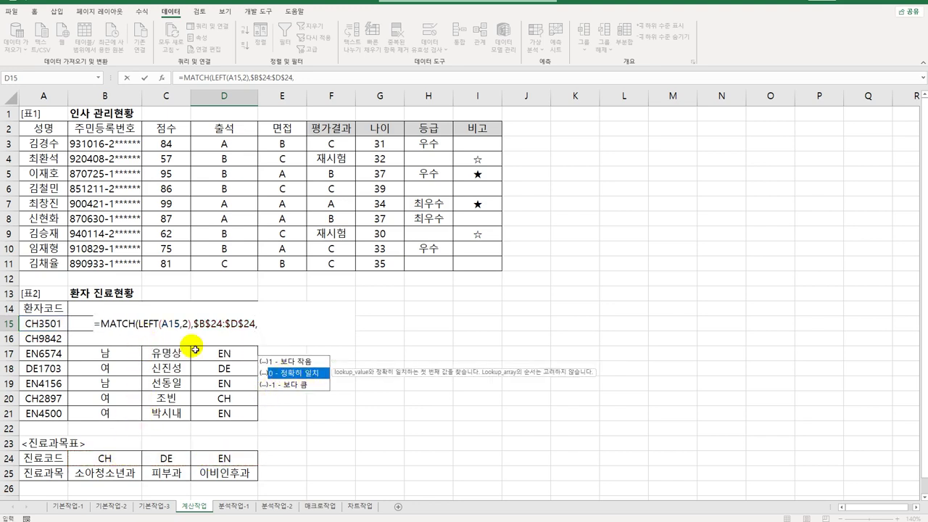
{"action": "double_click", "coordinate": [300, 374]}
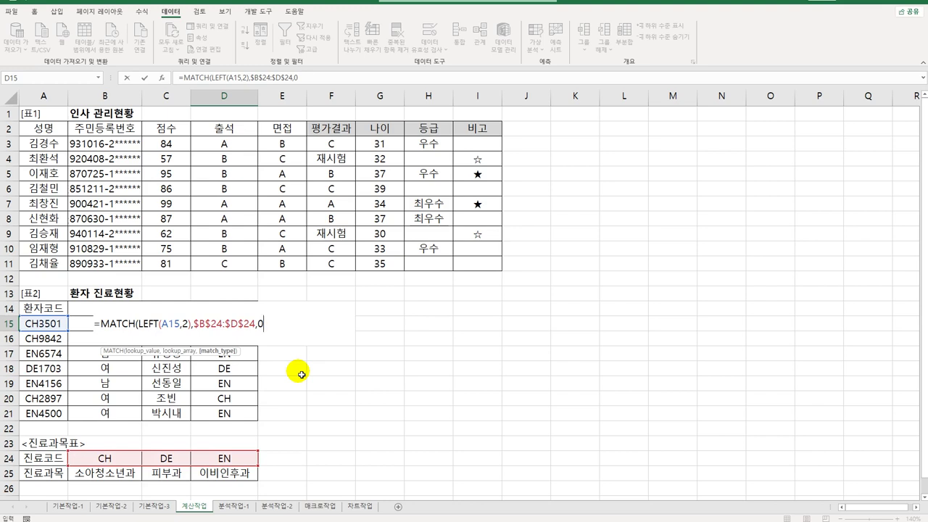
{"action": "key", "text": "Return"}
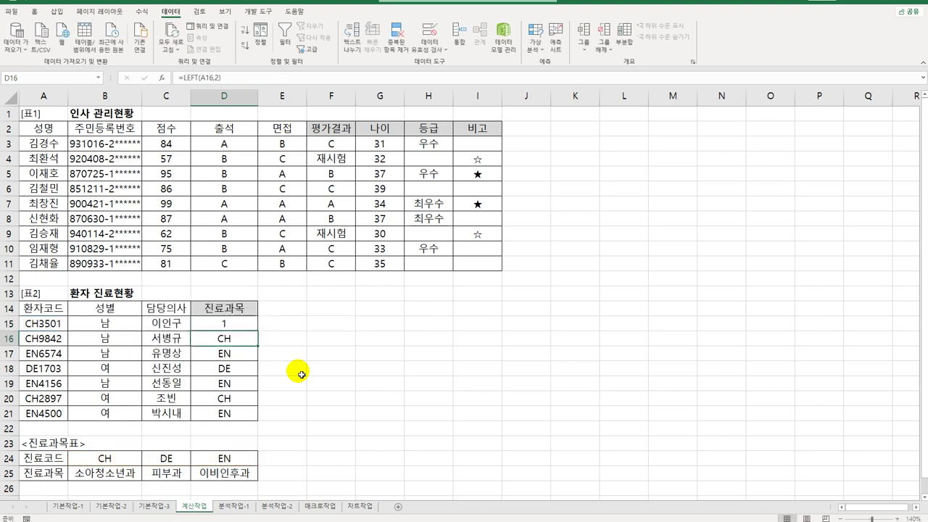
Fill the MATCH formula from D15 down to D21
{"action": "left_click", "coordinate": [243, 324]}
{"action": "left_click_drag", "start_coordinate": [258, 331], "coordinate": [254, 416]}
{"action": "left_click", "coordinate": [244, 328]}
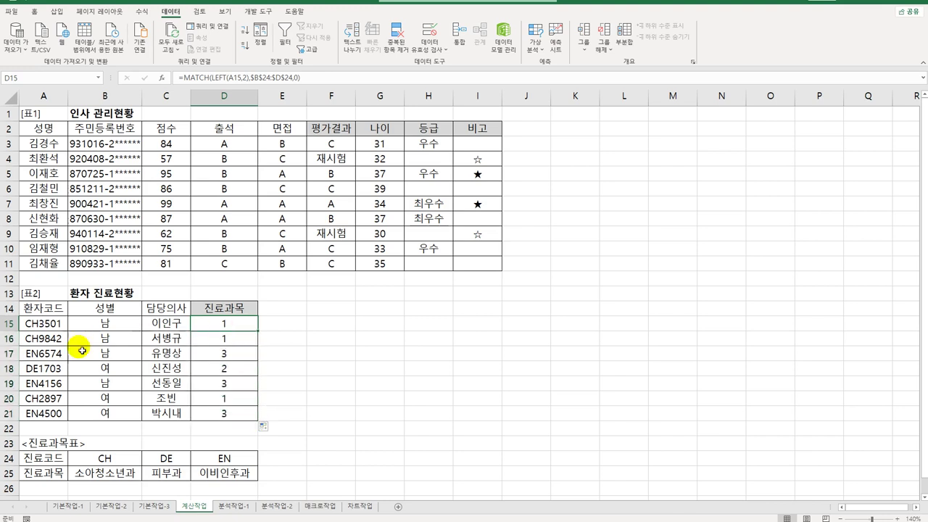
Compare the MATCH positions in D15:D21 with the 환자코드 prefixes, the 진료코드 in row 24 and the 진료과목 names in B25:D25
{"action": "left_click", "coordinate": [110, 458]}
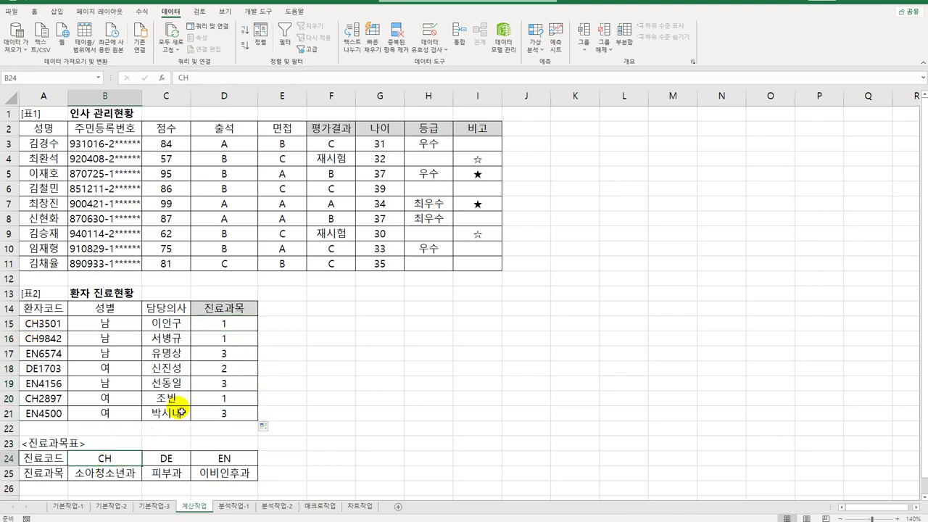
{"action": "left_click", "coordinate": [56, 368]}
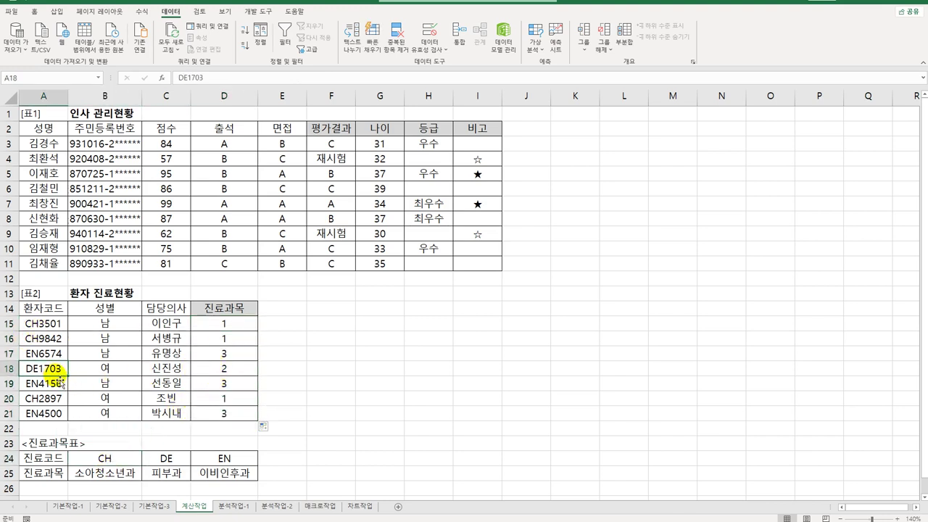
{"action": "left_click", "coordinate": [161, 454]}
{"action": "left_click", "coordinate": [207, 457]}
{"action": "left_click", "coordinate": [57, 356]}
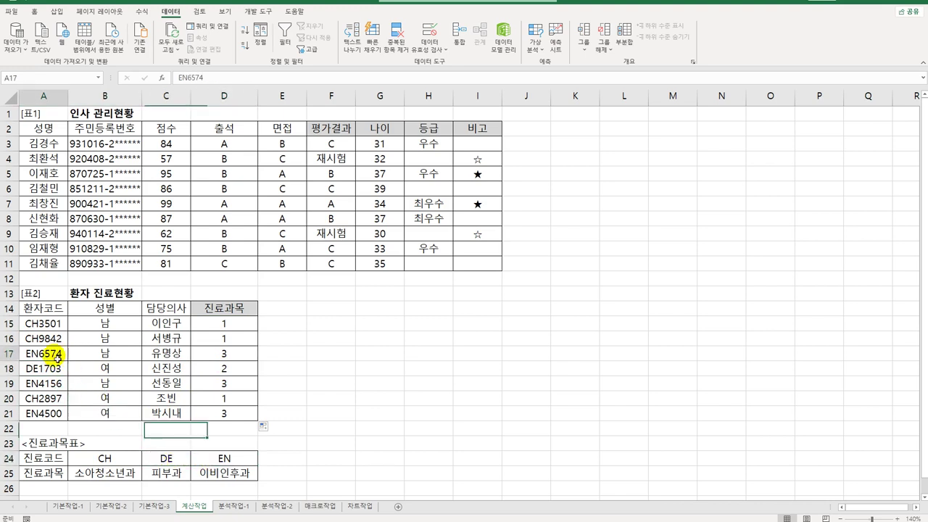
{"action": "left_click", "coordinate": [216, 355]}
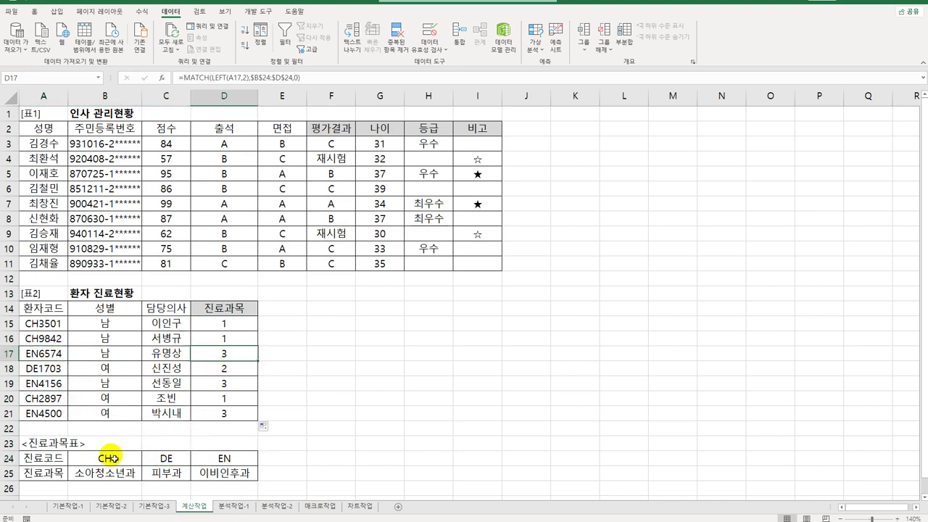
{"action": "left_click_drag", "start_coordinate": [225, 325], "coordinate": [229, 422]}
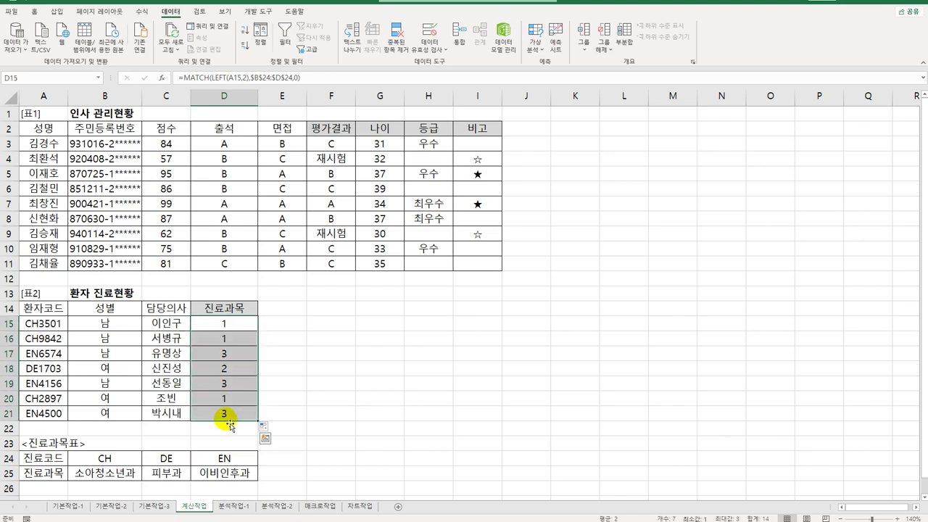
{"action": "left_click", "coordinate": [125, 476]}
{"action": "left_click_drag", "start_coordinate": [125, 475], "coordinate": [233, 474]}
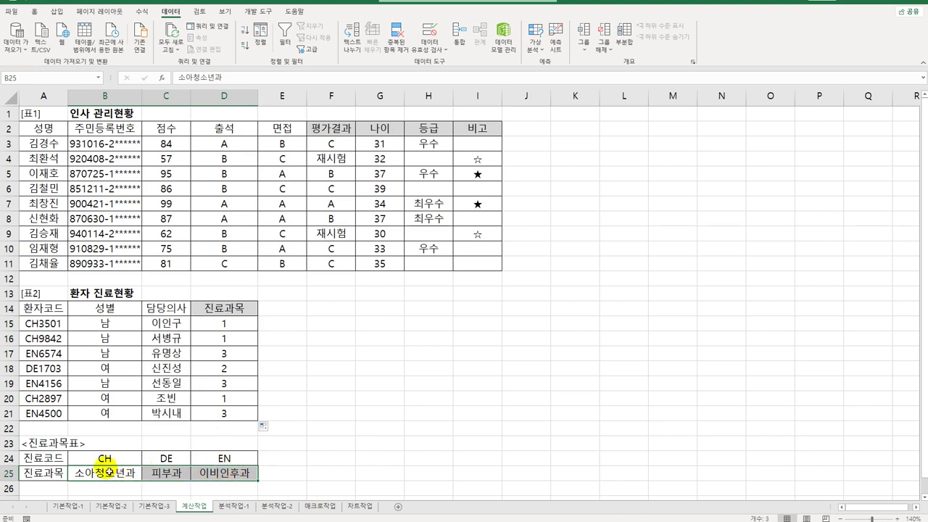
Wrap the MATCH formula in D15 in an INDEX function with the 진료과목 range $B$25:$D$25 as its array
{"action": "left_click", "coordinate": [228, 330]}
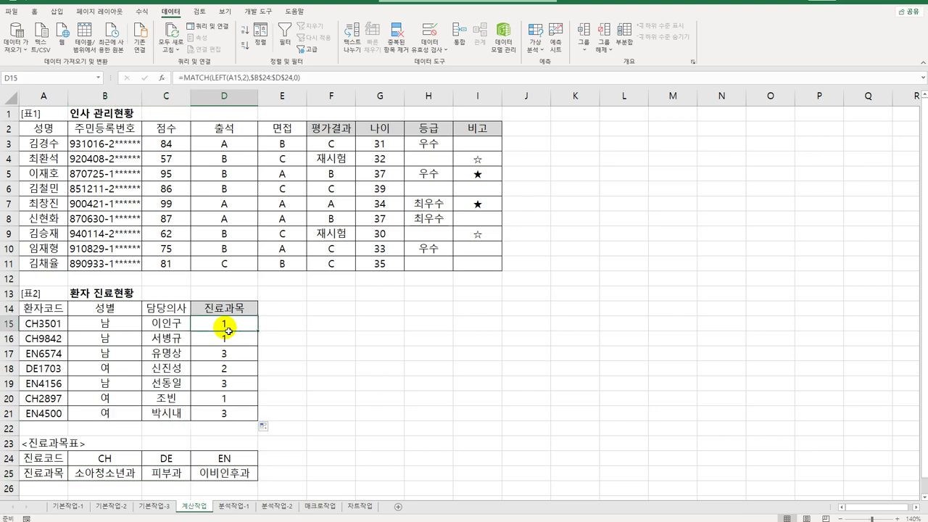
{"action": "double_click", "coordinate": [227, 331]}
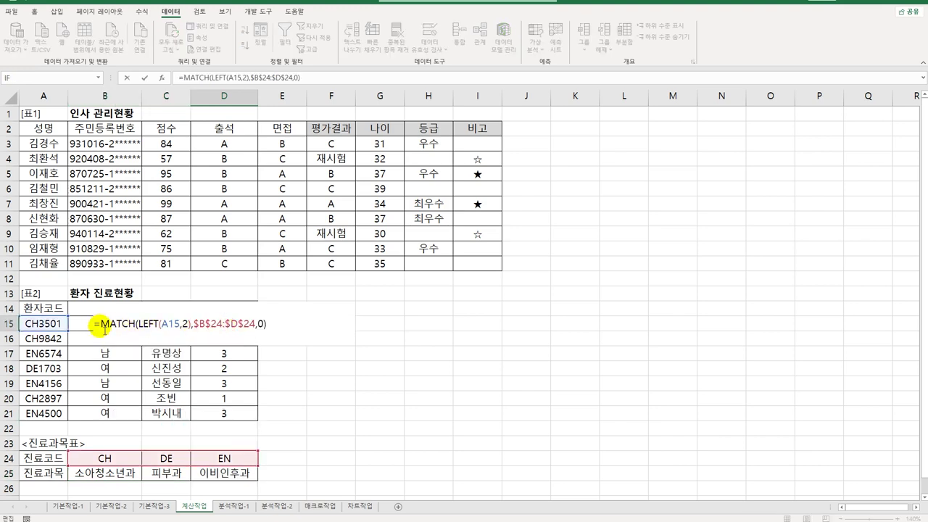
{"action": "type", "text": "INDEX("}
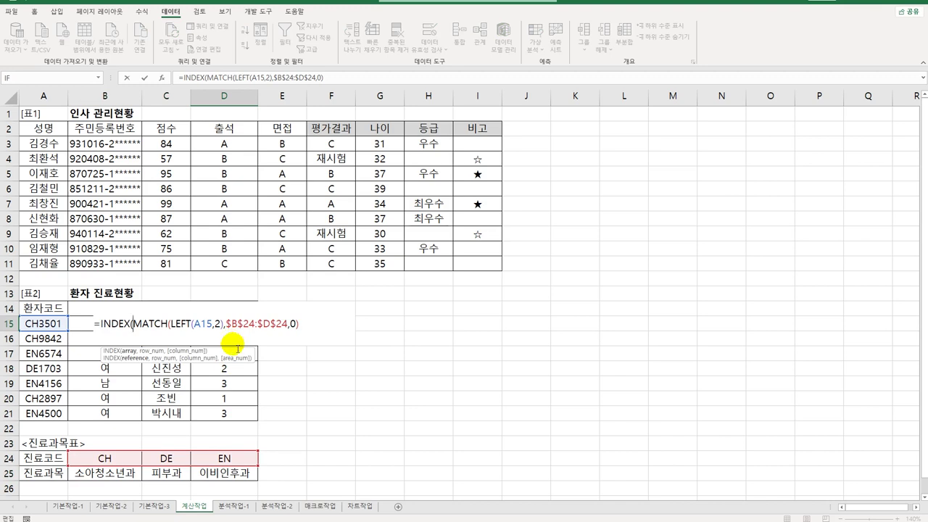
{"action": "left_click_drag", "start_coordinate": [120, 474], "coordinate": [216, 478]}
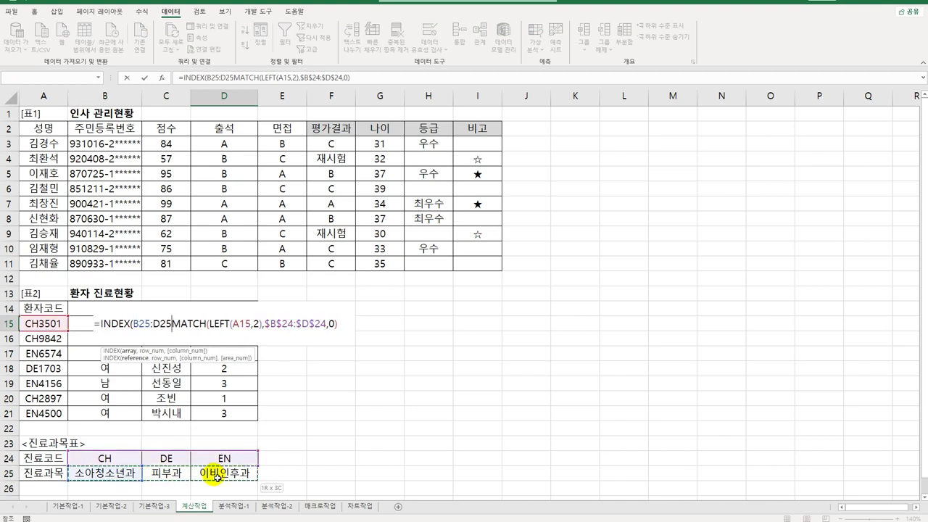
{"action": "key", "text": "F4"}
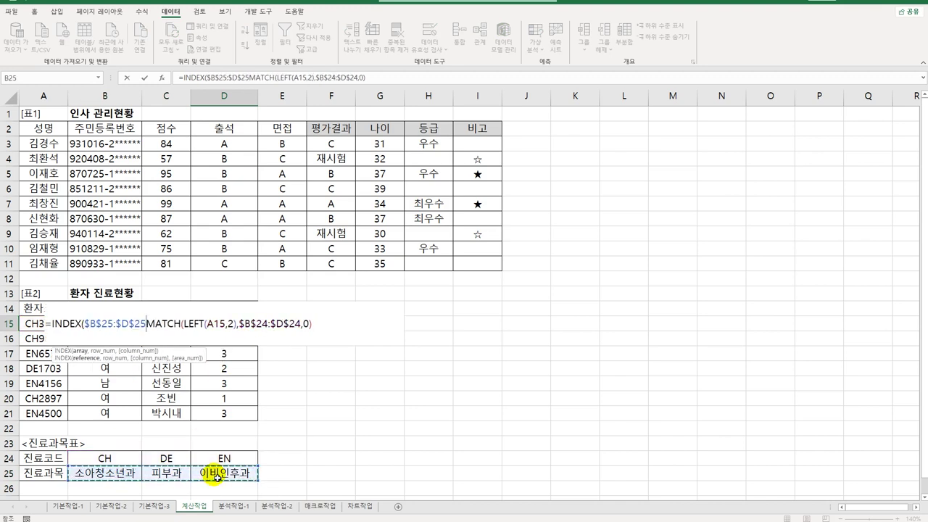
{"action": "type", "text": ","}
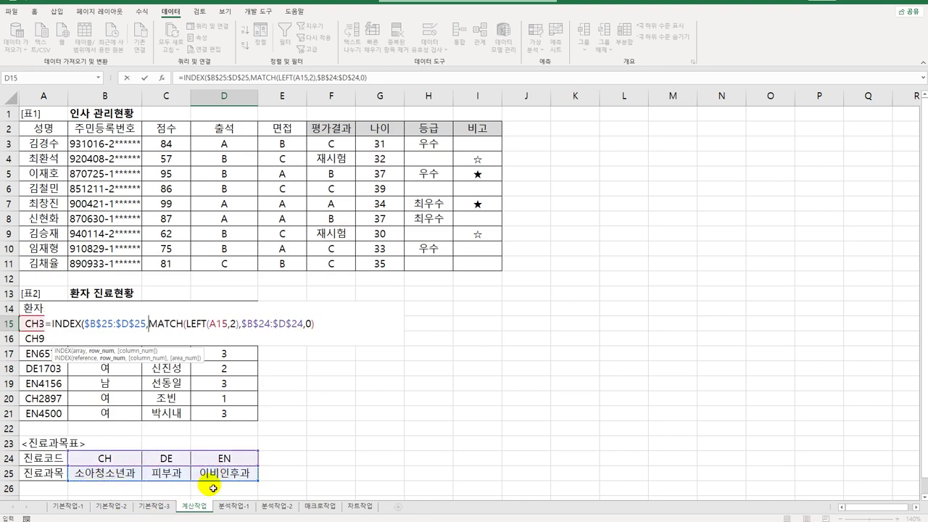
Complete the INDEX in D15 with row number 1 and MATCH as the column number, and fill it down to D21
{"action": "type", "text": "1"}
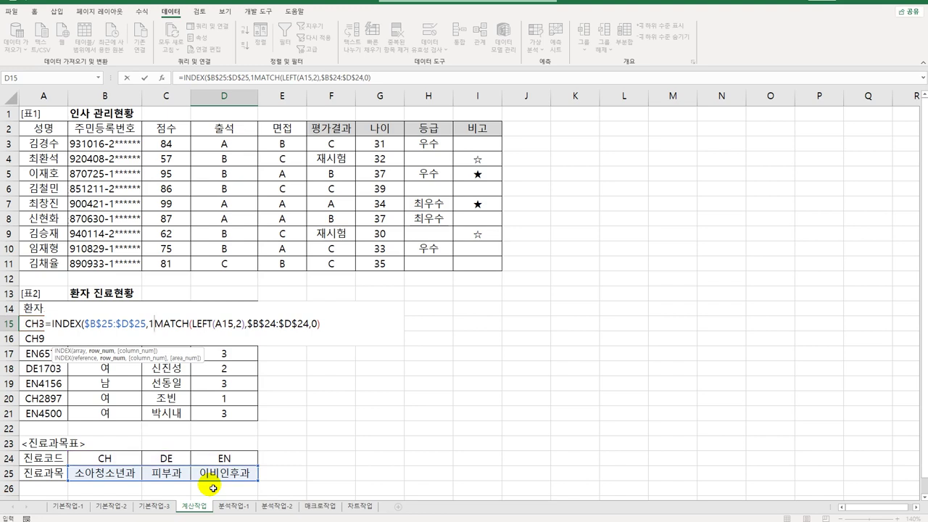
{"action": "type", "text": ","}
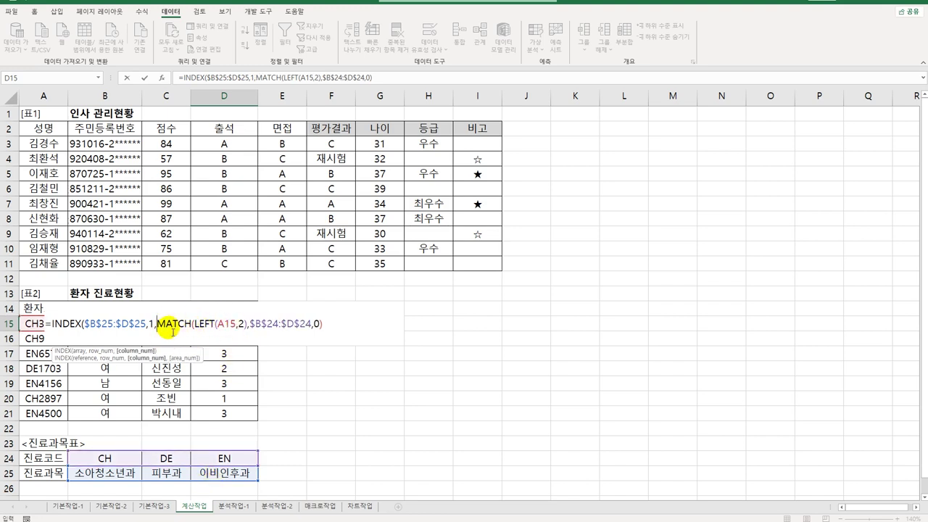
{"action": "left_click", "coordinate": [323, 325]}
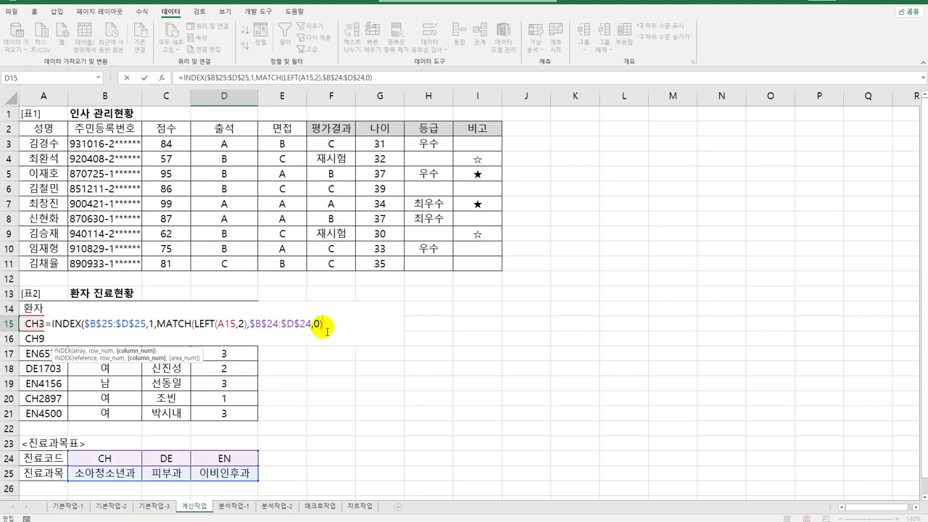
{"action": "type", "text": ")"}
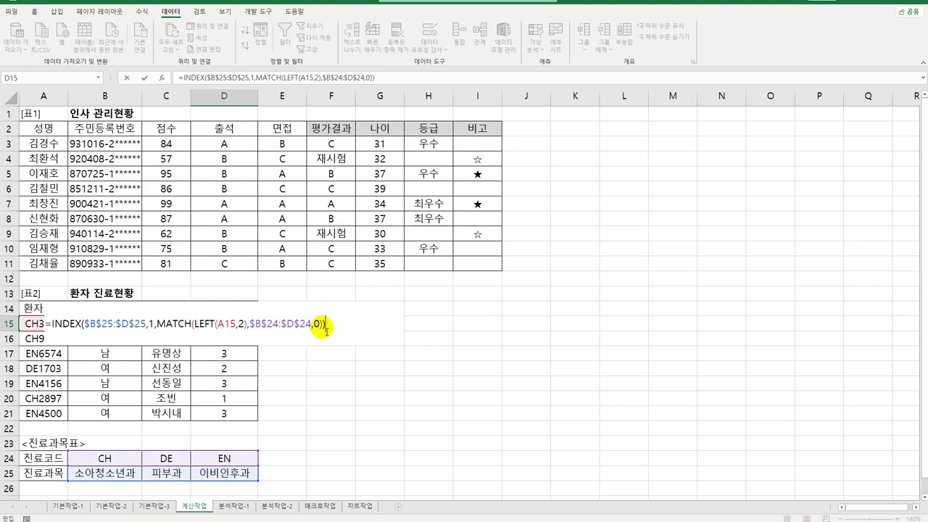
{"action": "key", "text": "Return"}
{"action": "left_click", "coordinate": [245, 327]}
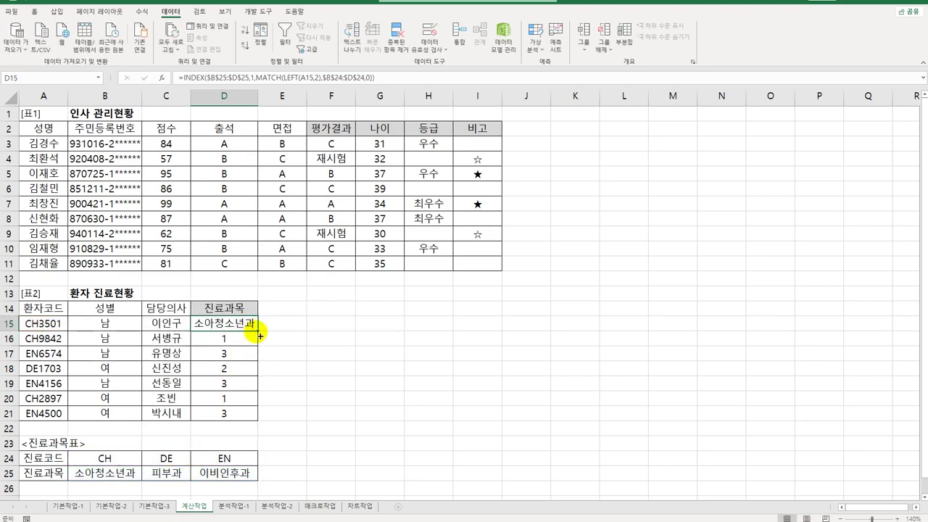
{"action": "left_click_drag", "start_coordinate": [260, 335], "coordinate": [250, 419]}
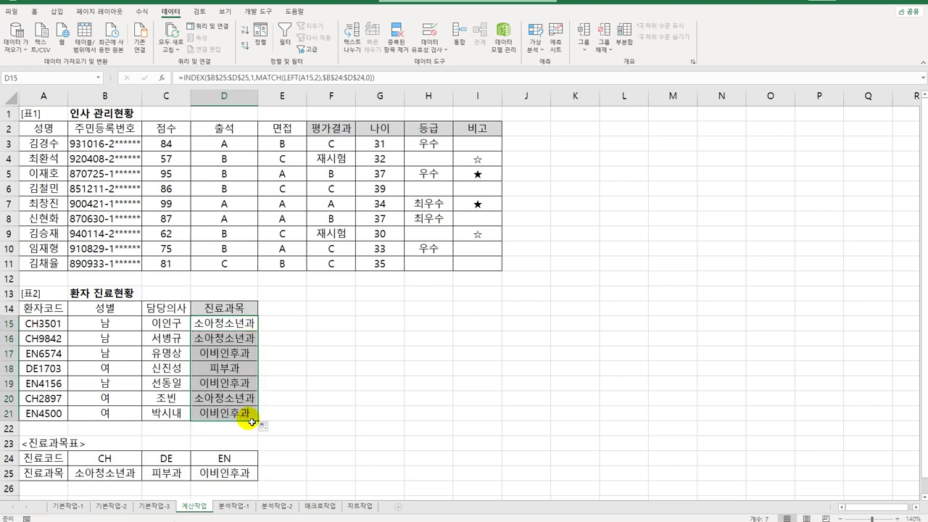
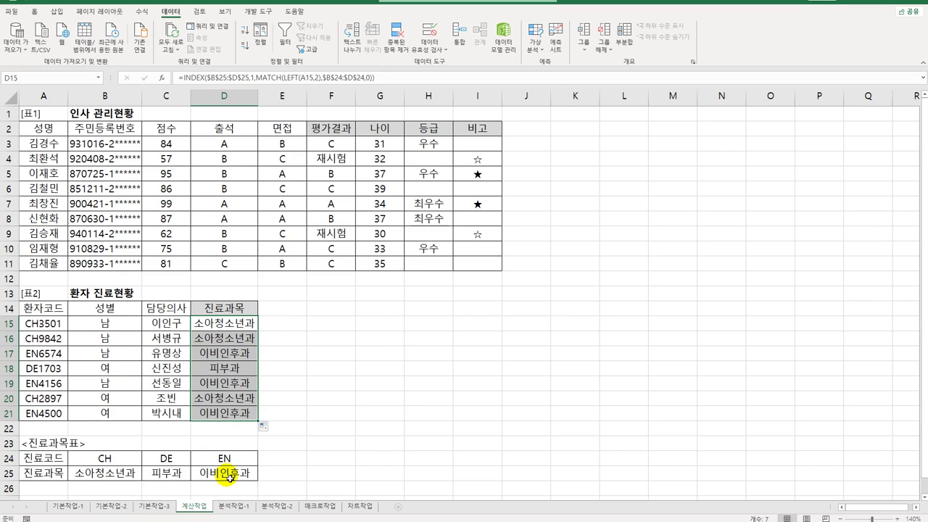
On the 분석작업-1 sheet, define the name 순이익율 for cell I4
{"action": "left_click", "coordinate": [241, 507]}
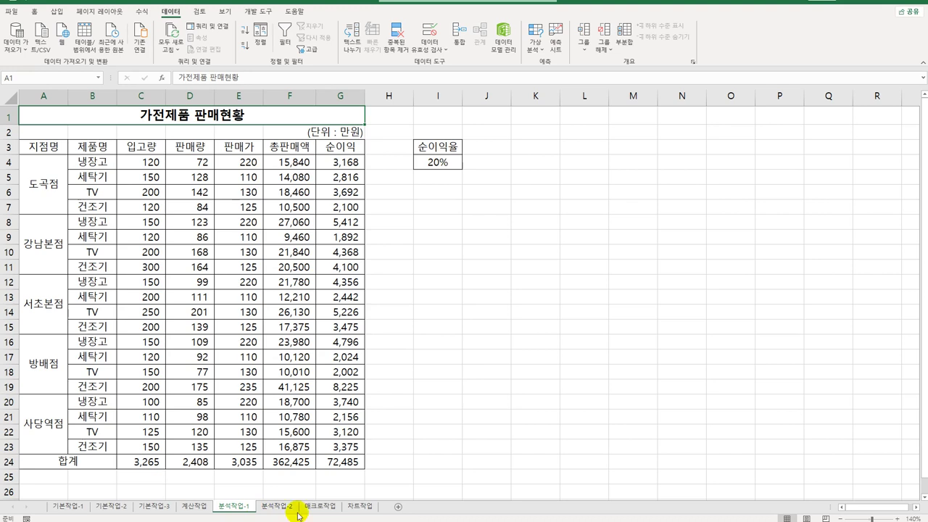
{"action": "left_click_drag", "start_coordinate": [439, 148], "coordinate": [446, 175]}
{"action": "left_click", "coordinate": [438, 162]}
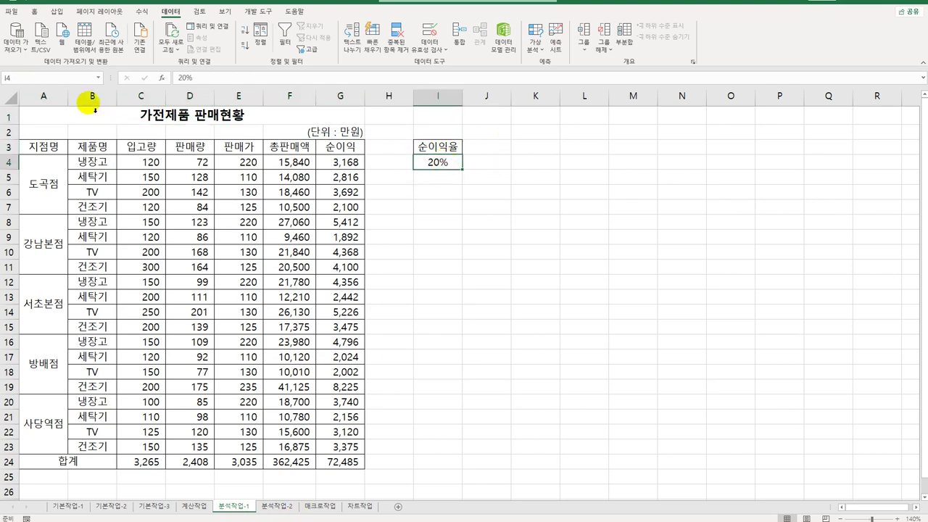
{"action": "left_click", "coordinate": [44, 78]}
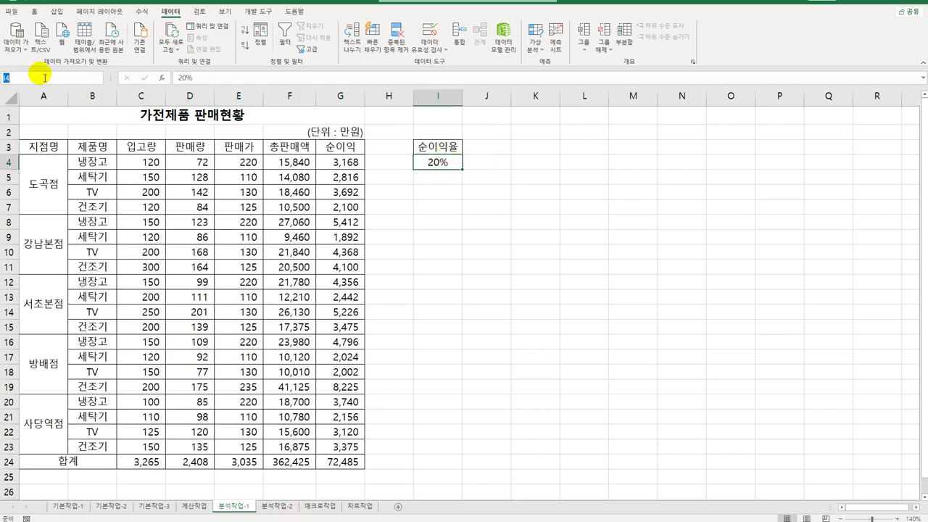
{"action": "type", "text": "T순이이ㄱ율"}
{"action": "key", "text": "Return"}
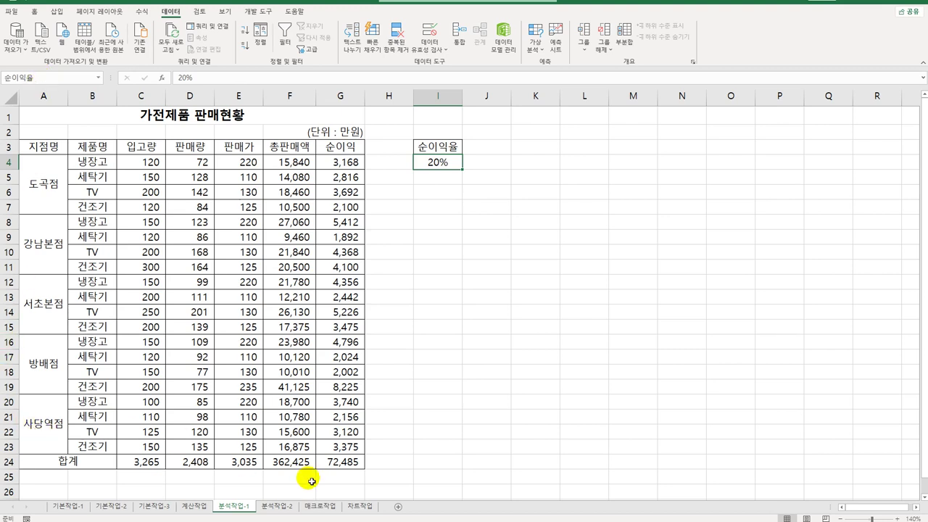
Define the name 순이익합계 for the 순이익 total in cell G24
{"action": "left_click", "coordinate": [333, 466]}
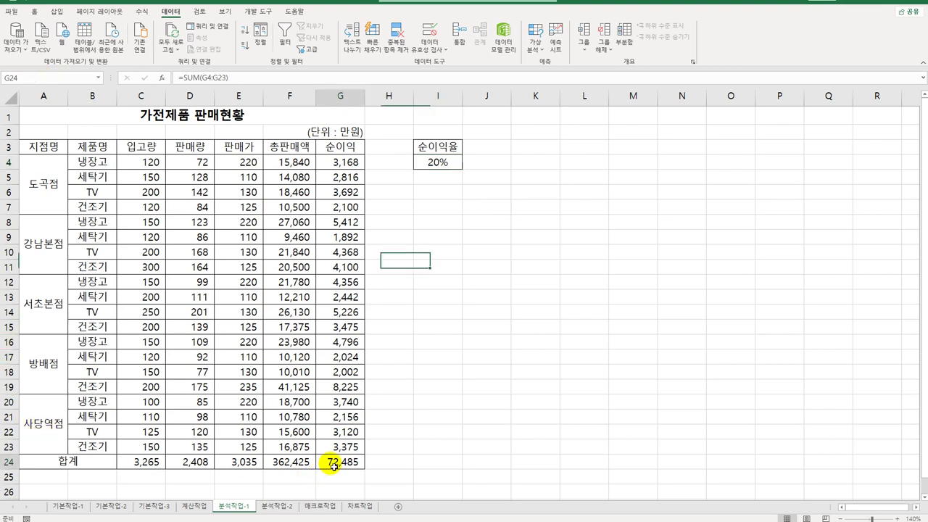
{"action": "left_click", "coordinate": [56, 80]}
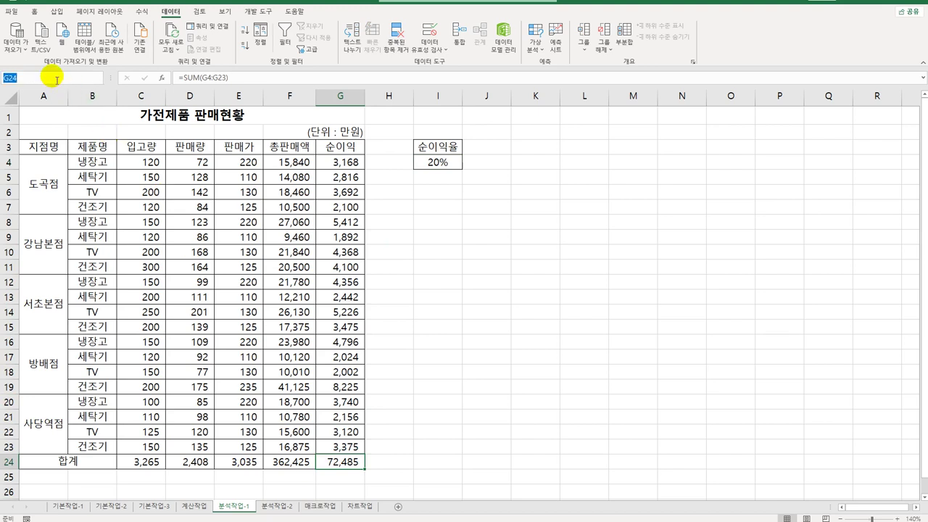
{"action": "type", "text": "순이익합계"}
{"action": "key", "text": "Return"}
Add a scenario named 순이익증가 with changing cell I4, an empty description and a 순이익율 value of 25%
{"action": "left_click", "coordinate": [458, 164]}
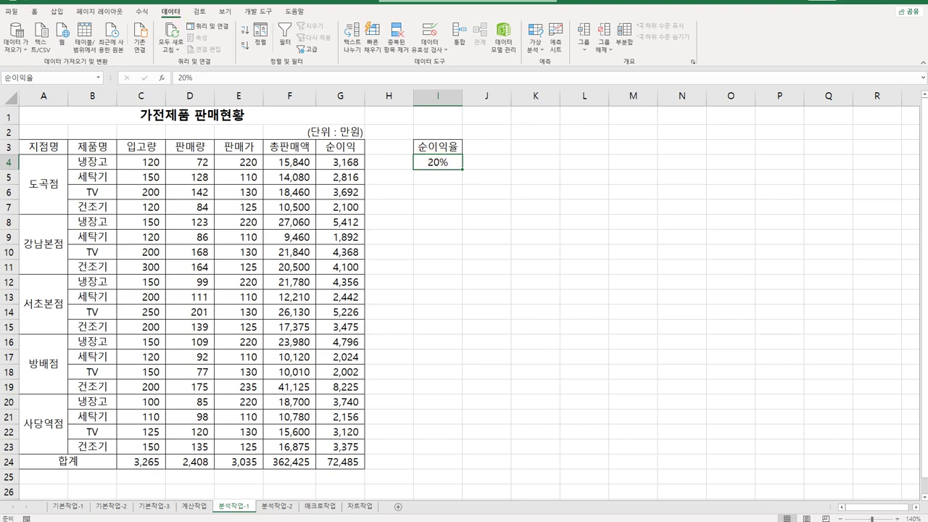
{"action": "left_click", "coordinate": [536, 48]}
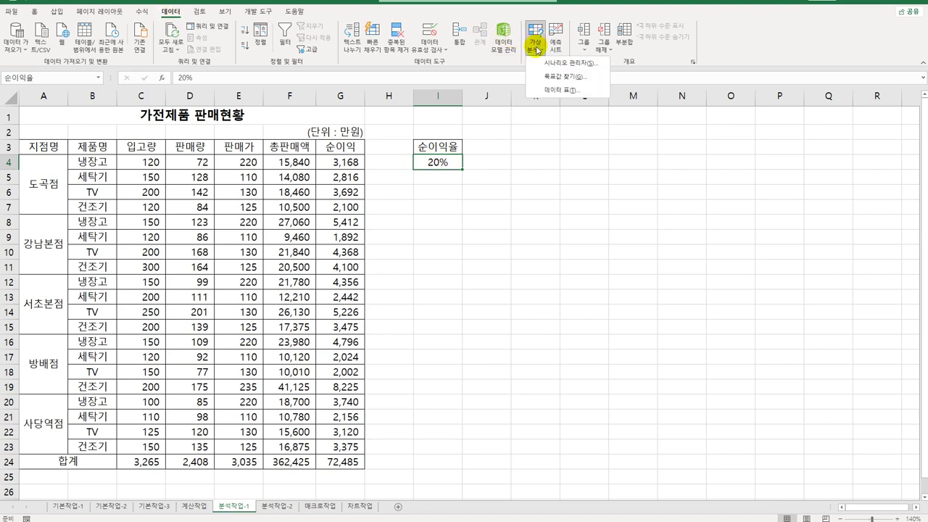
{"action": "left_click", "coordinate": [541, 68]}
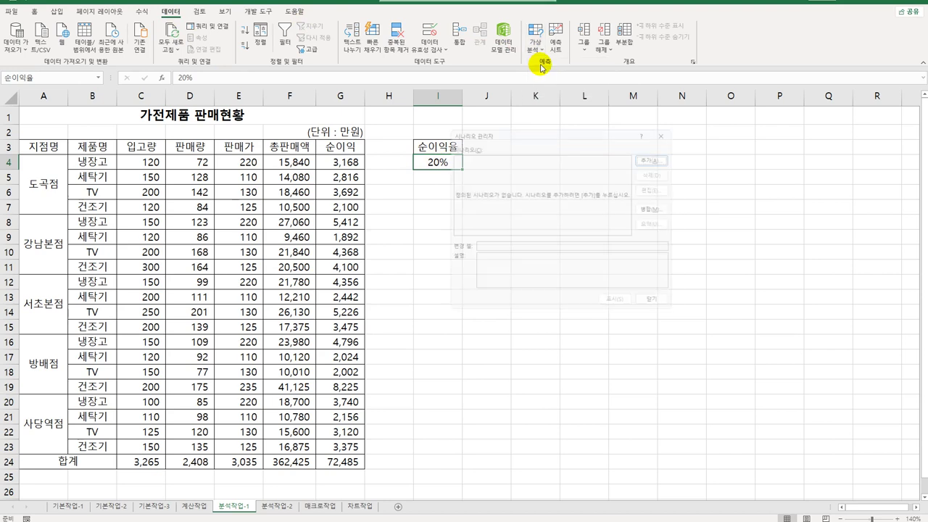
{"action": "left_click_drag", "start_coordinate": [567, 140], "coordinate": [653, 151]}
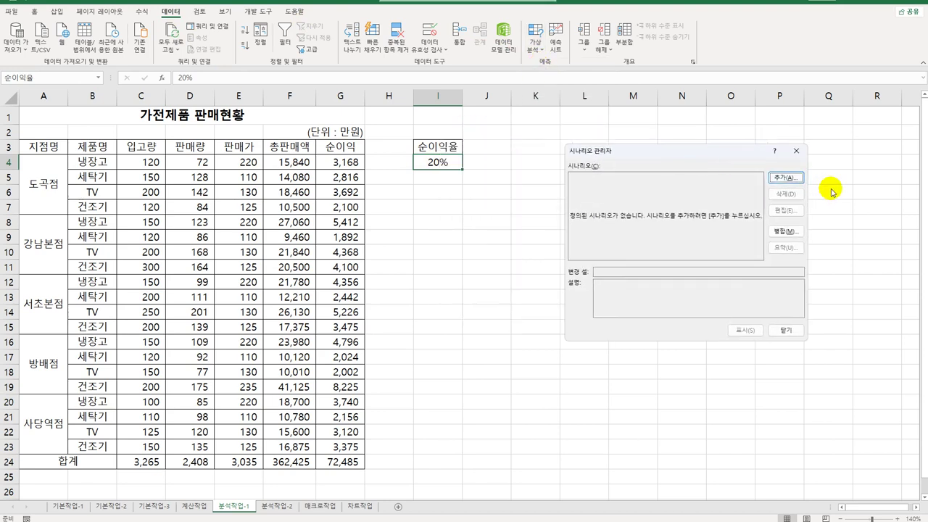
{"action": "left_click", "coordinate": [758, 169]}
{"action": "left_click_drag", "start_coordinate": [682, 240], "coordinate": [520, 205]}
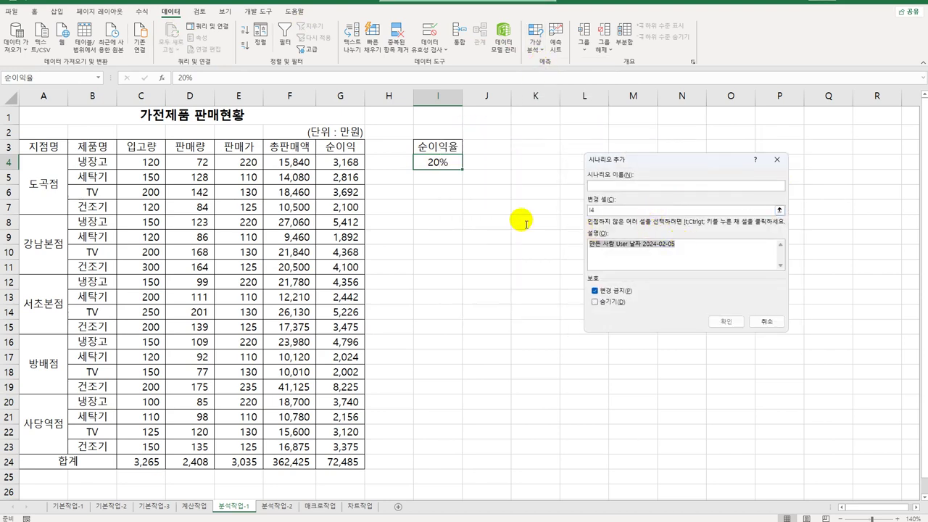
{"action": "key", "text": "Delete"}
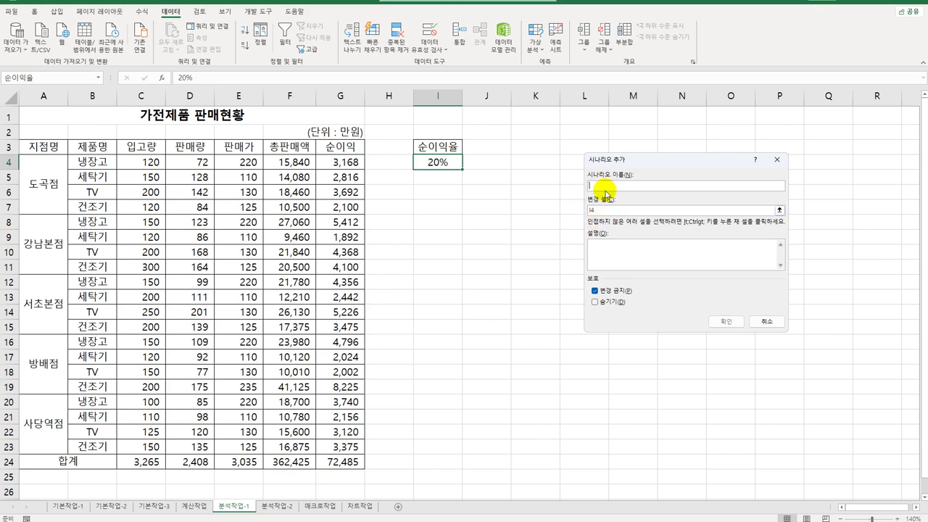
{"action": "type", "text": "순이익증가"}
{"action": "left_click", "coordinate": [726, 322]}
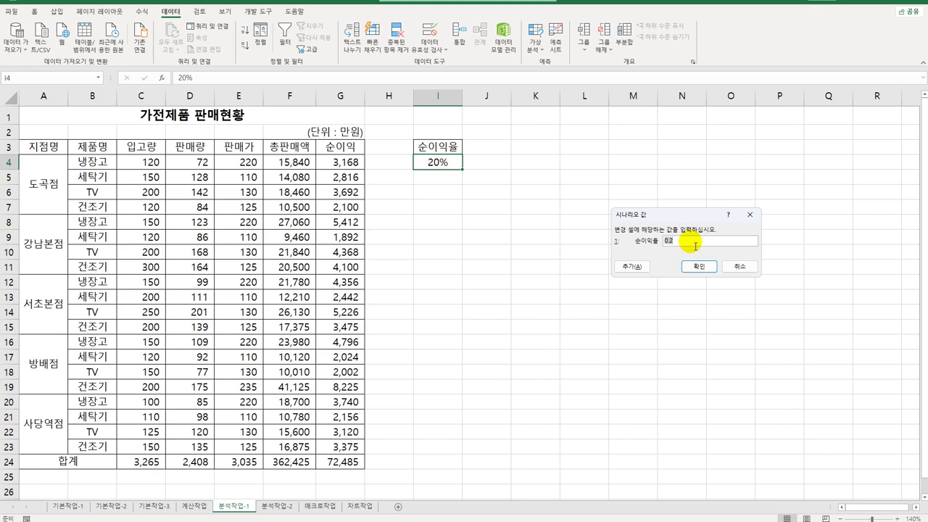
{"action": "type", "text": "25%"}
{"action": "left_click", "coordinate": [631, 266]}
Add a second scenario named 순이익감소 for cell I4 with an empty description and a 순이익율 value of 15%
{"action": "left_click", "coordinate": [685, 266]}
{"action": "key", "text": "ctrl+a"}
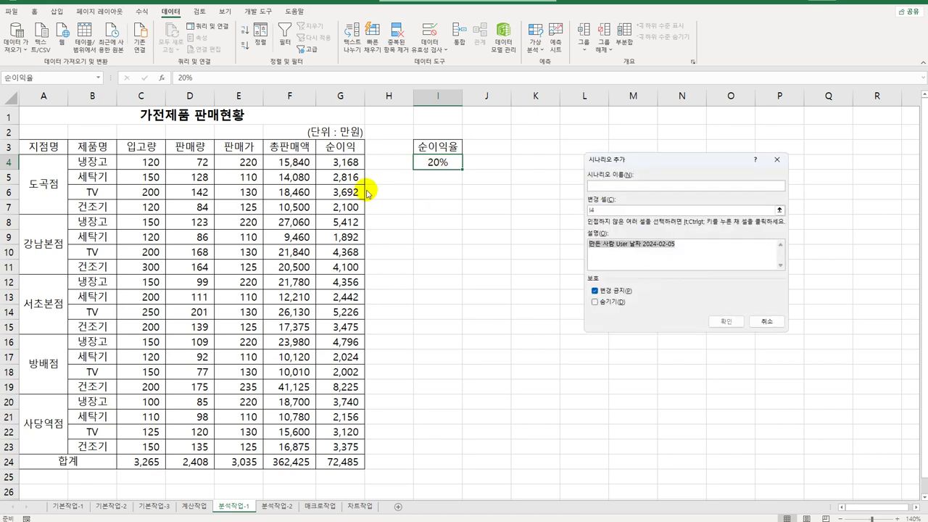
{"action": "key", "text": "Delete"}
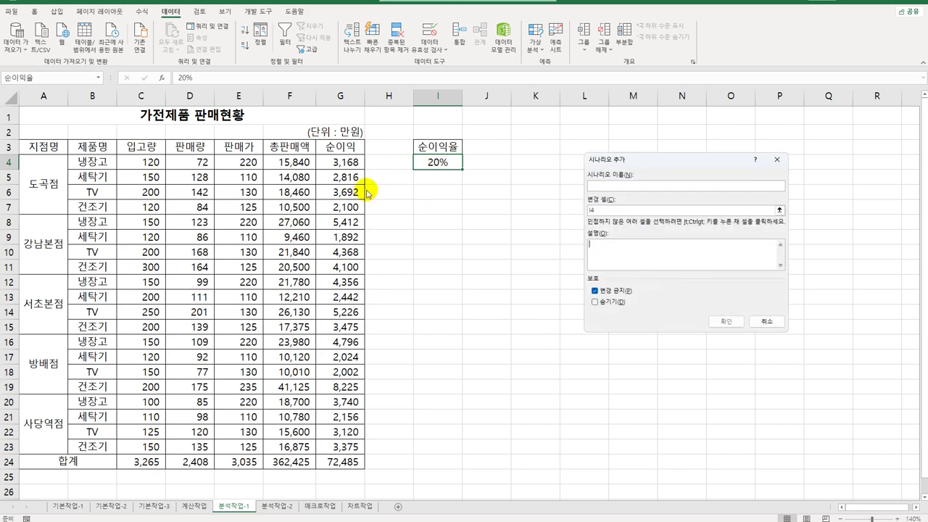
{"action": "left_click", "coordinate": [595, 188]}
{"action": "type", "text": "순"}
{"action": "type", "text": "이익율"}
{"action": "type", "text": "소"}
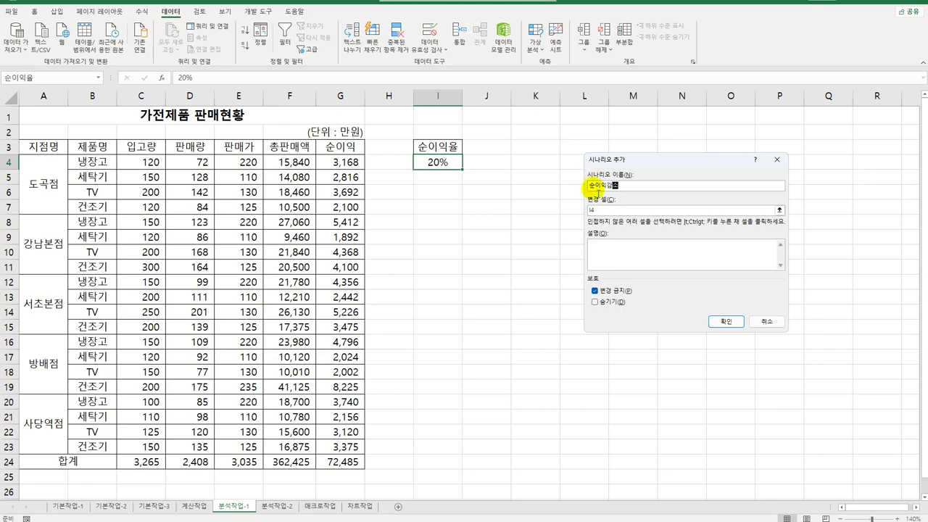
{"action": "left_click", "coordinate": [738, 323]}
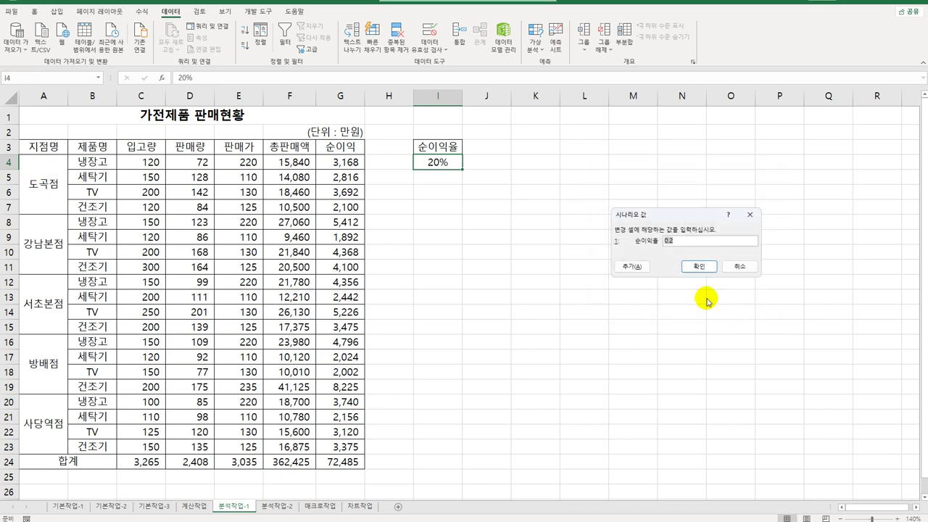
{"action": "type", "text": "15%"}
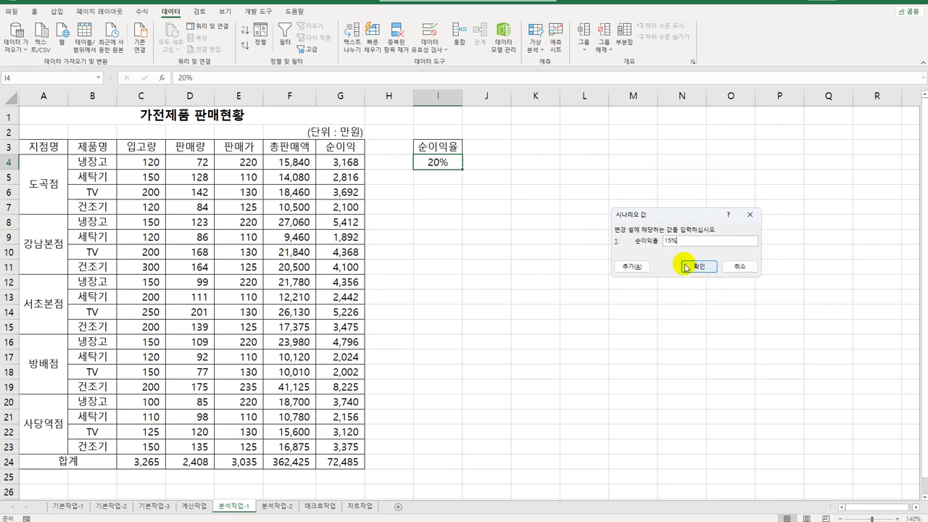
{"action": "left_click", "coordinate": [698, 266]}
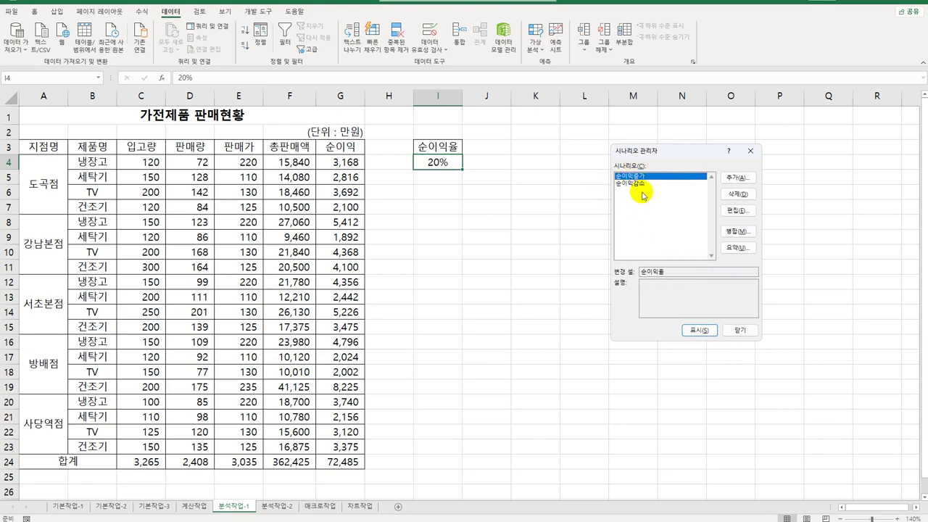
Create a scenario summary report with result cell G24, and return to the 분석작업-1 sheet
{"action": "left_click", "coordinate": [736, 248]}
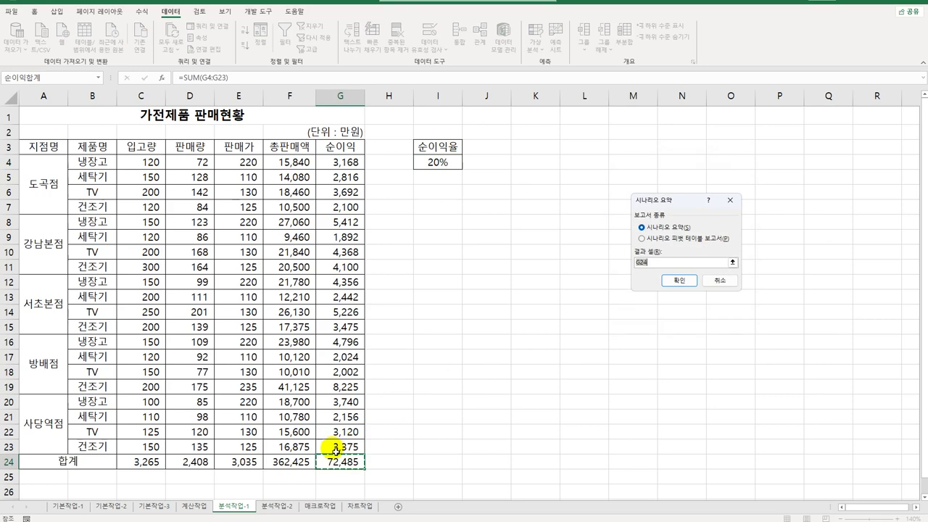
{"action": "left_click", "coordinate": [682, 280]}
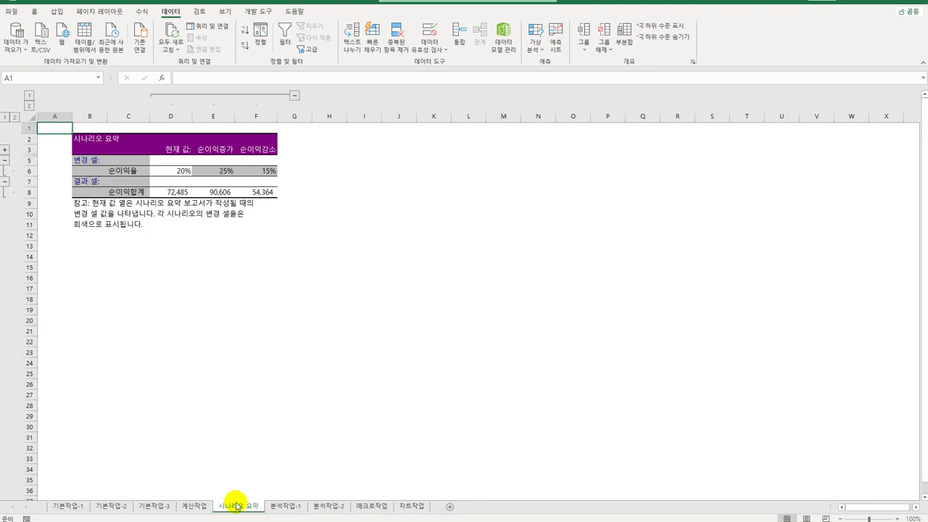
{"action": "left_click", "coordinate": [298, 507]}
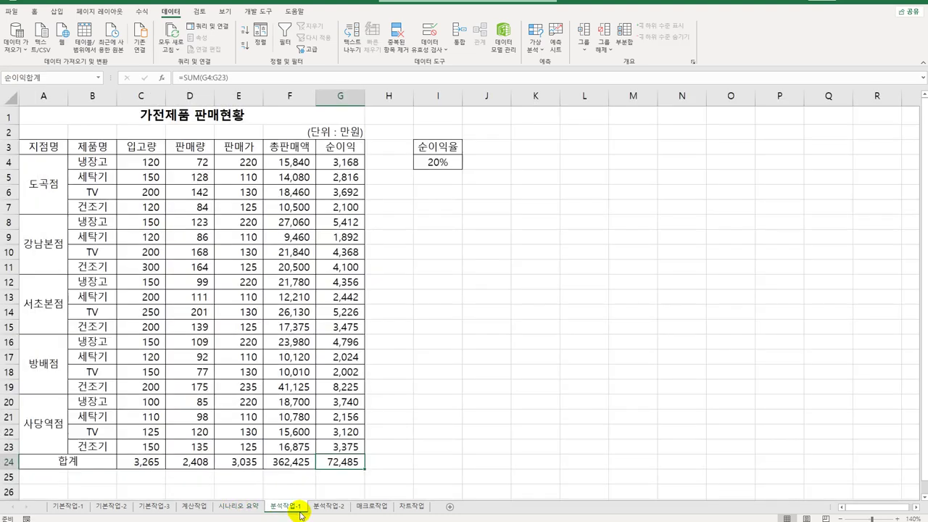
Review the defined name for the 순이익율 cell I4 in the Name Manager and close it without changes
{"action": "left_click", "coordinate": [438, 166]}
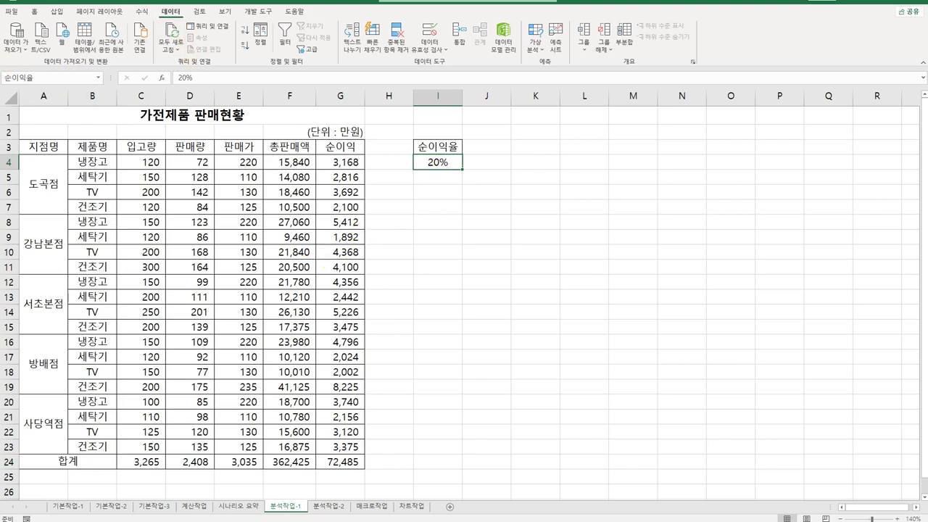
{"action": "left_click", "coordinate": [143, 12]}
{"action": "left_click", "coordinate": [282, 51]}
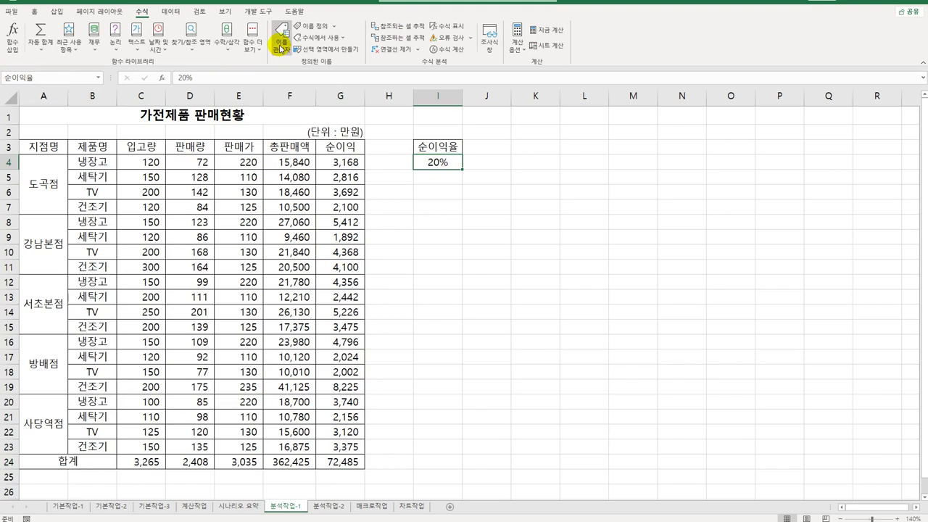
{"action": "left_click_drag", "start_coordinate": [646, 149], "coordinate": [550, 190]}
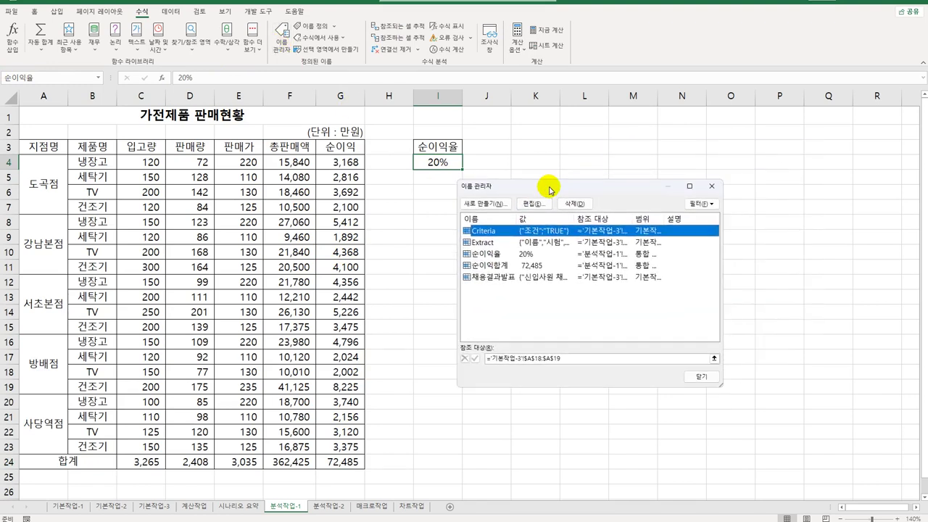
{"action": "left_click", "coordinate": [500, 253]}
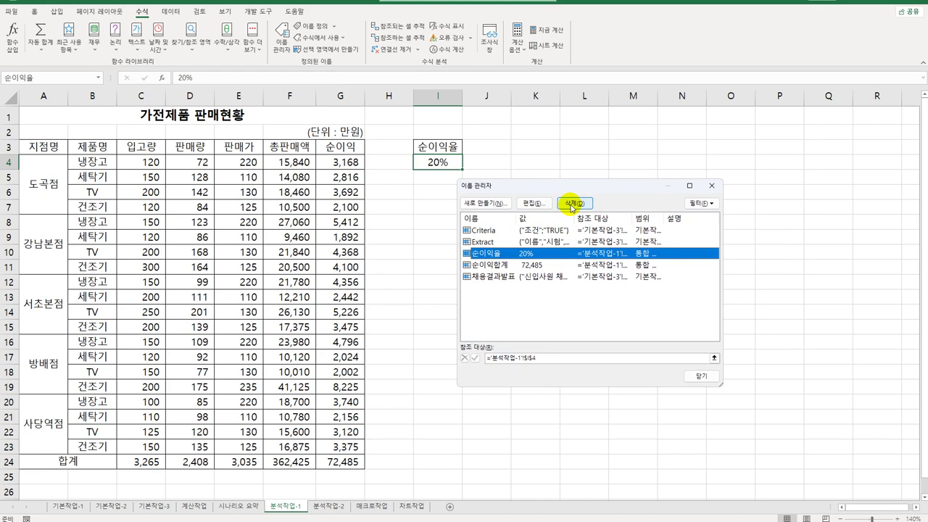
{"action": "left_click", "coordinate": [712, 186]}
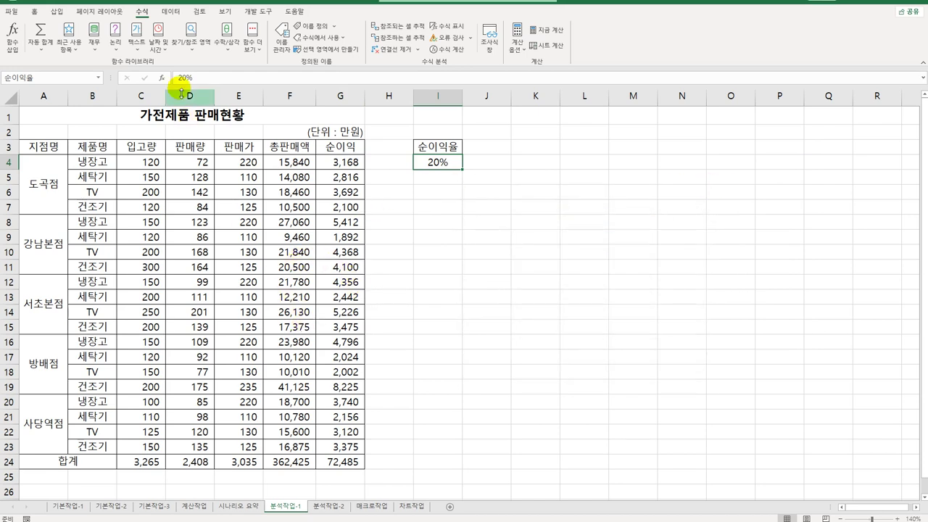
Check the 순이익감소 scenario in the Scenario Manager and close it without editing
{"action": "left_click", "coordinate": [172, 11]}
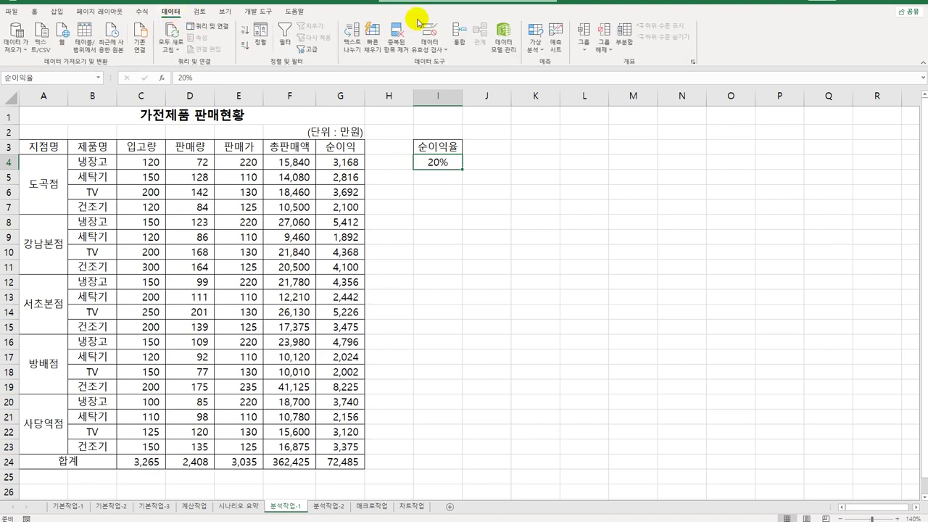
{"action": "left_click", "coordinate": [535, 45]}
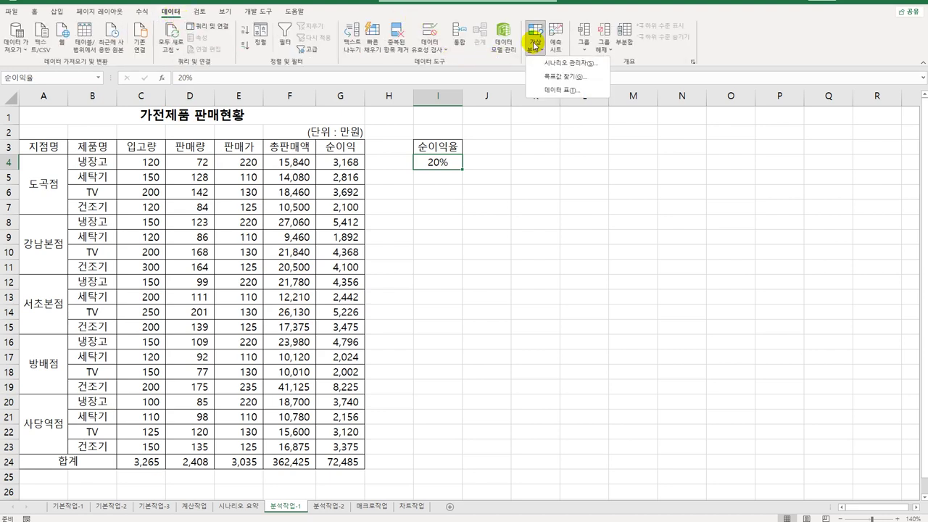
{"action": "left_click", "coordinate": [564, 63]}
{"action": "left_click", "coordinate": [558, 224]}
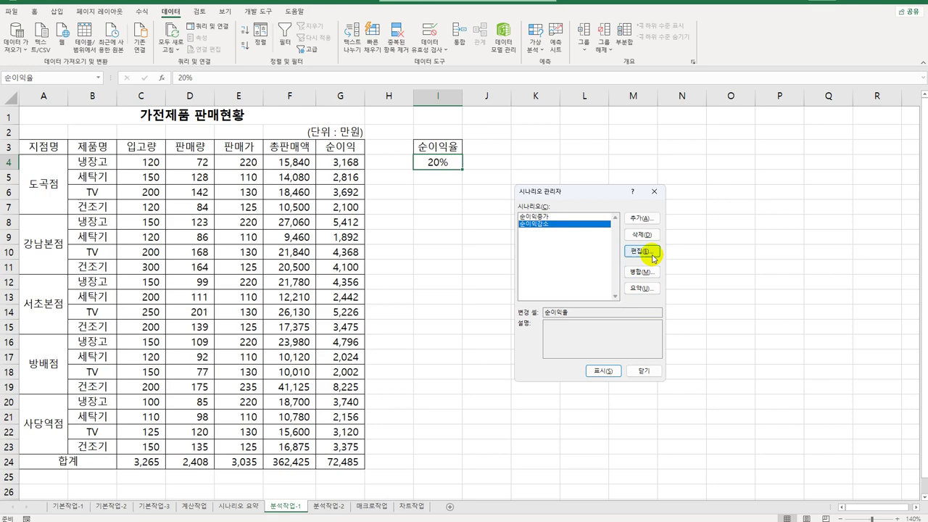
{"action": "left_click", "coordinate": [654, 191]}
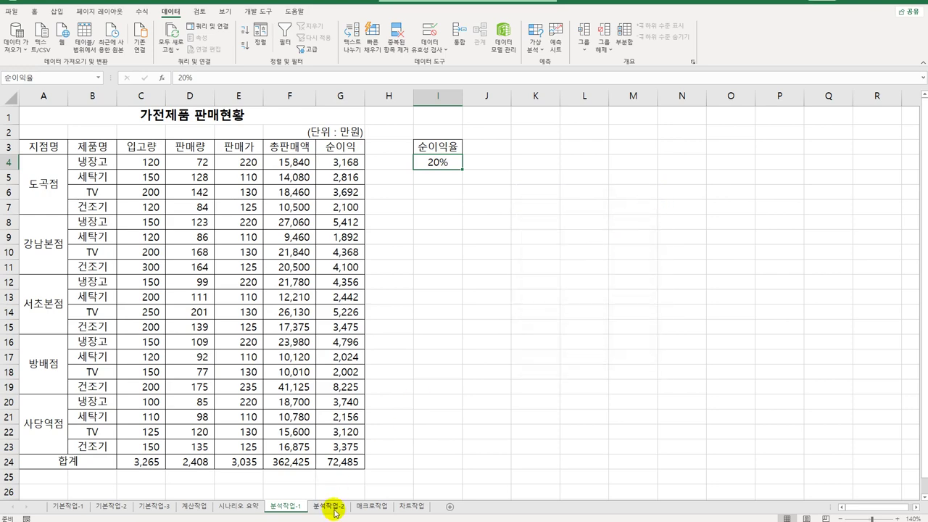
On the 분석작업-2 sheet, sort the transaction table by 거래업체명 in descending order
{"action": "left_click", "coordinate": [330, 506]}
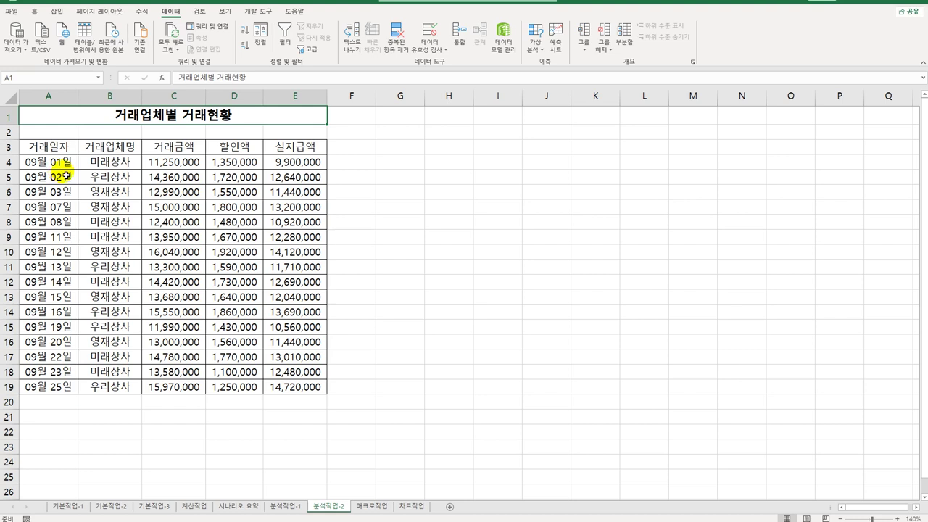
{"action": "left_click", "coordinate": [92, 153]}
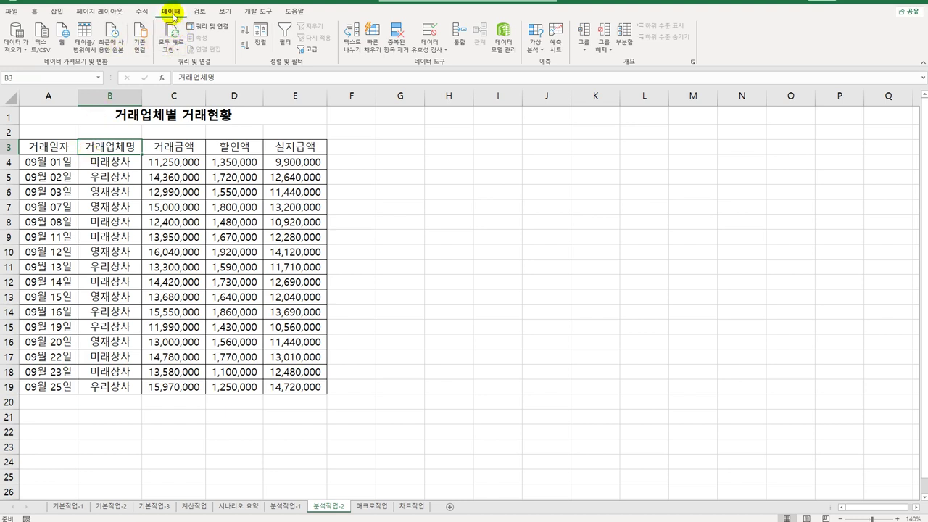
{"action": "left_click", "coordinate": [245, 48]}
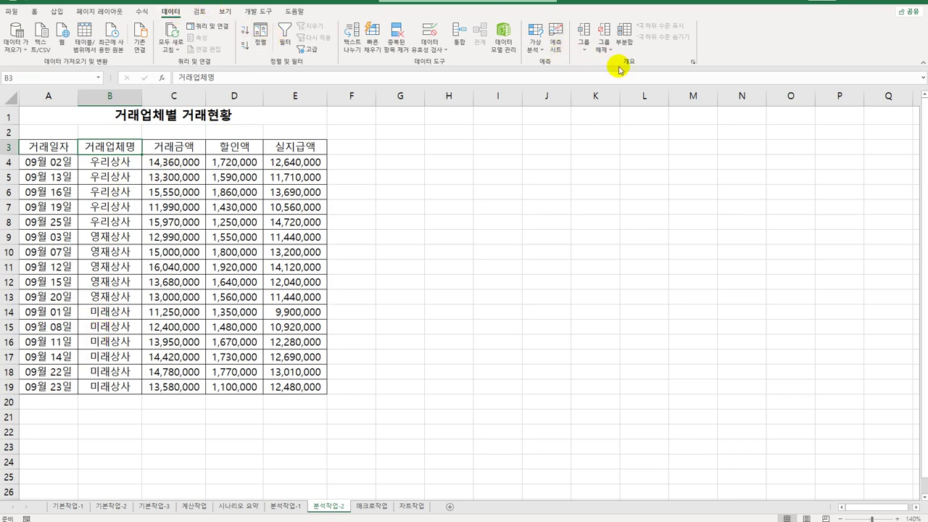
Add subtotals grouped by 거래업체명 that use 합계 on 거래금액 and 할인액, leaving out 실지급액
{"action": "left_click", "coordinate": [625, 43]}
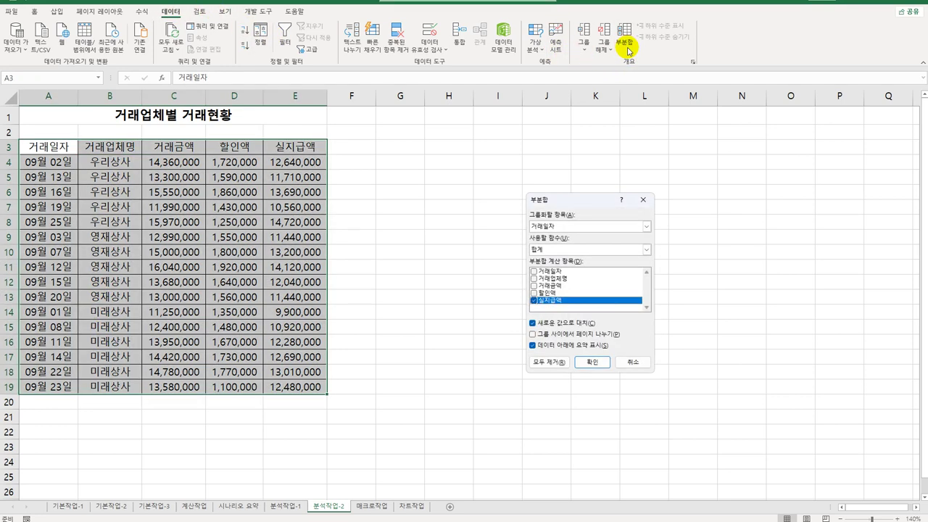
{"action": "left_click_drag", "start_coordinate": [555, 200], "coordinate": [480, 162]}
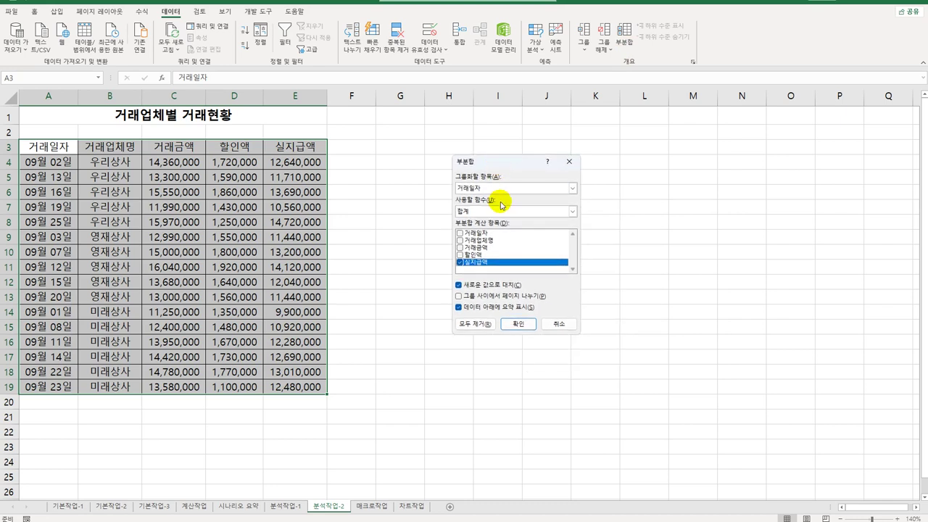
{"action": "left_click", "coordinate": [502, 188]}
{"action": "left_click", "coordinate": [499, 204]}
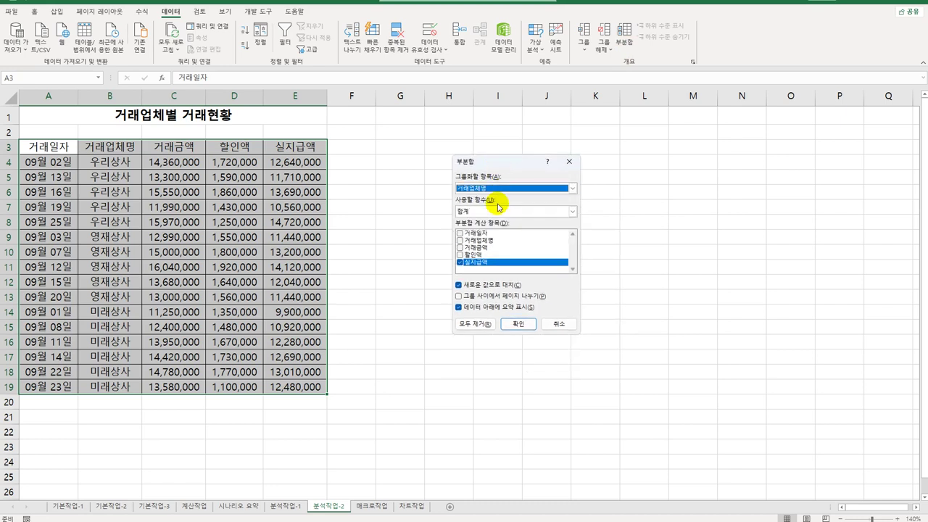
{"action": "left_click", "coordinate": [460, 248]}
{"action": "left_click", "coordinate": [460, 256]}
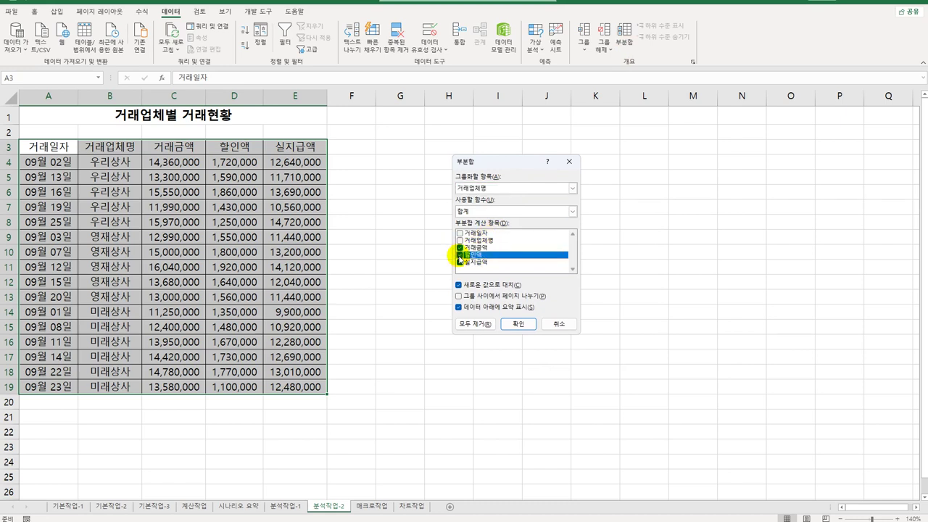
{"action": "left_click", "coordinate": [460, 262]}
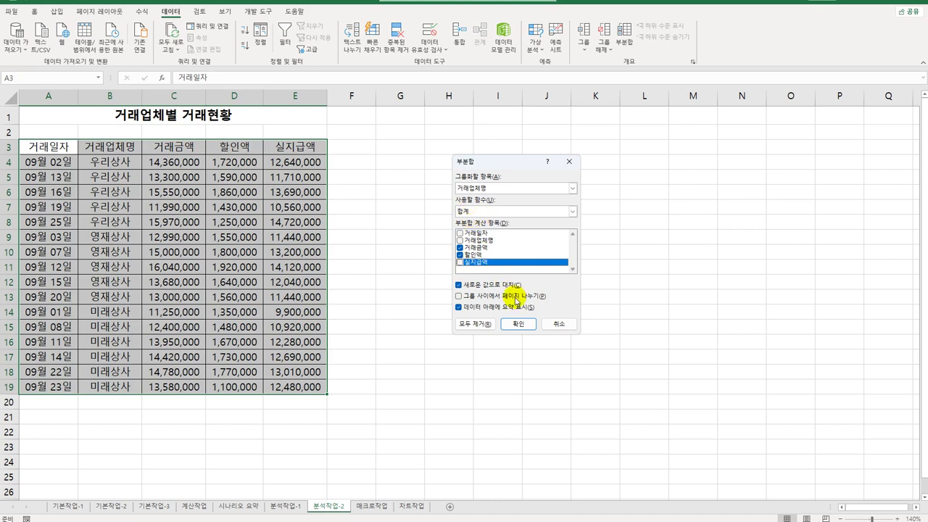
{"action": "left_click", "coordinate": [517, 324]}
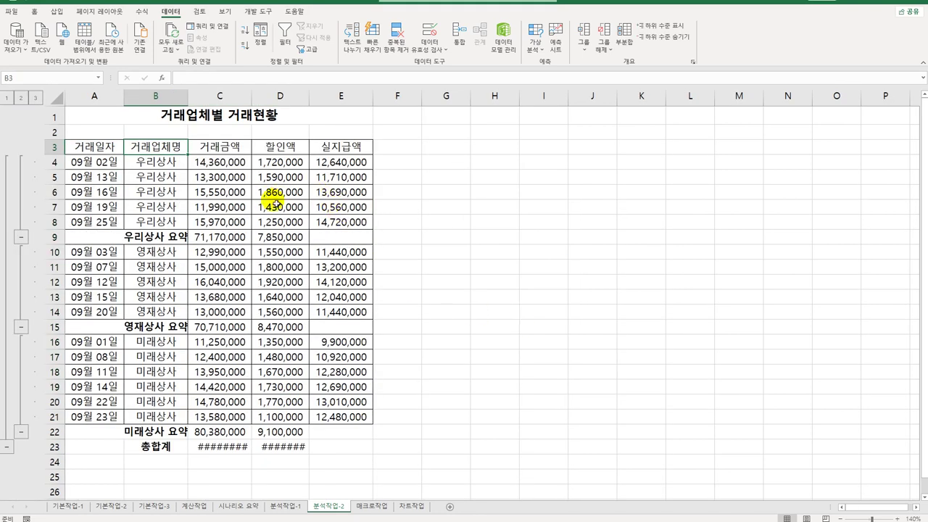
AutoFit the widths of the 거래금액, 할인액 and 거래업체명 columns
{"action": "double_click", "coordinate": [252, 102]}
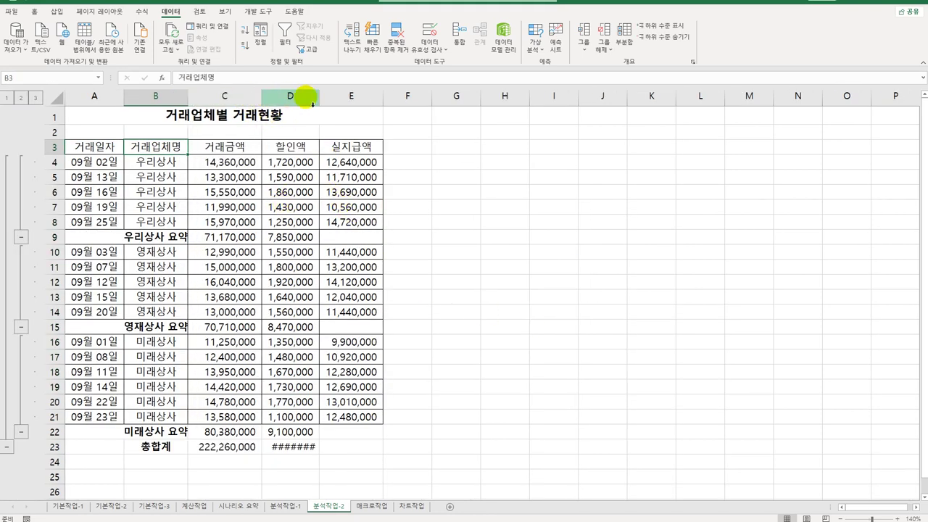
{"action": "double_click", "coordinate": [319, 96]}
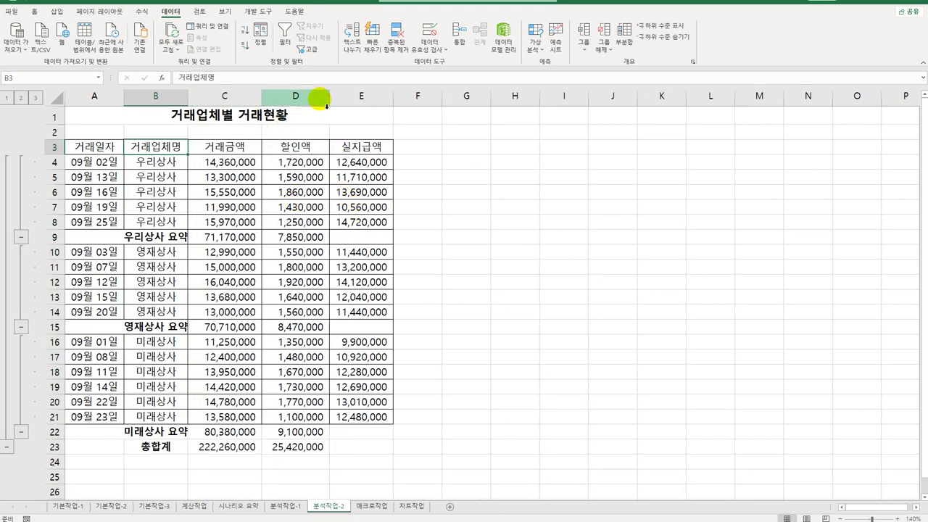
{"action": "double_click", "coordinate": [188, 95]}
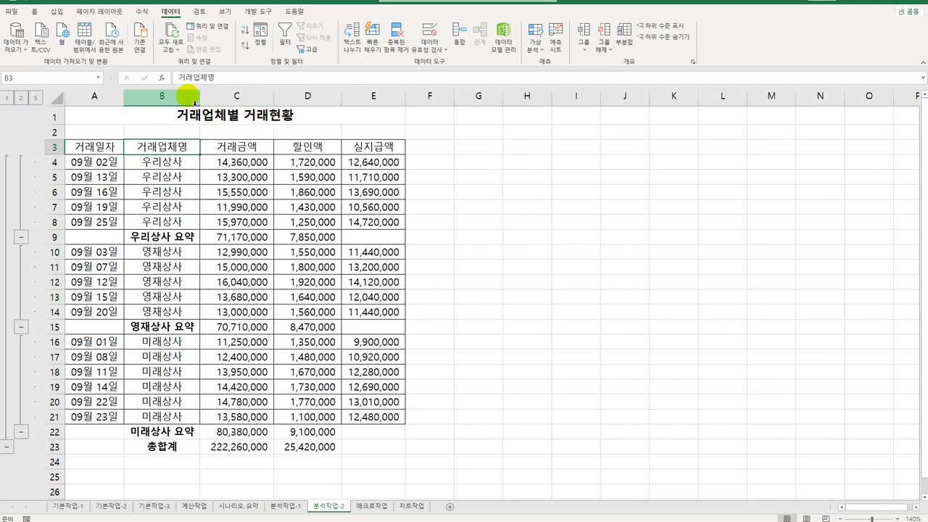
Add a second subtotal by 거래업체명 using 평균 on 실지급액 only, with replacing of the current subtotals turned off
{"action": "left_click", "coordinate": [624, 33]}
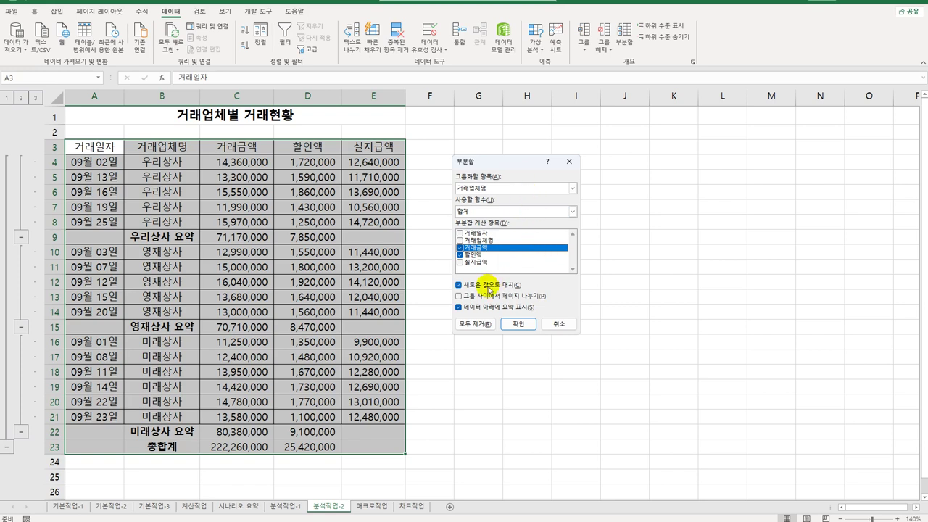
{"action": "left_click", "coordinate": [460, 248]}
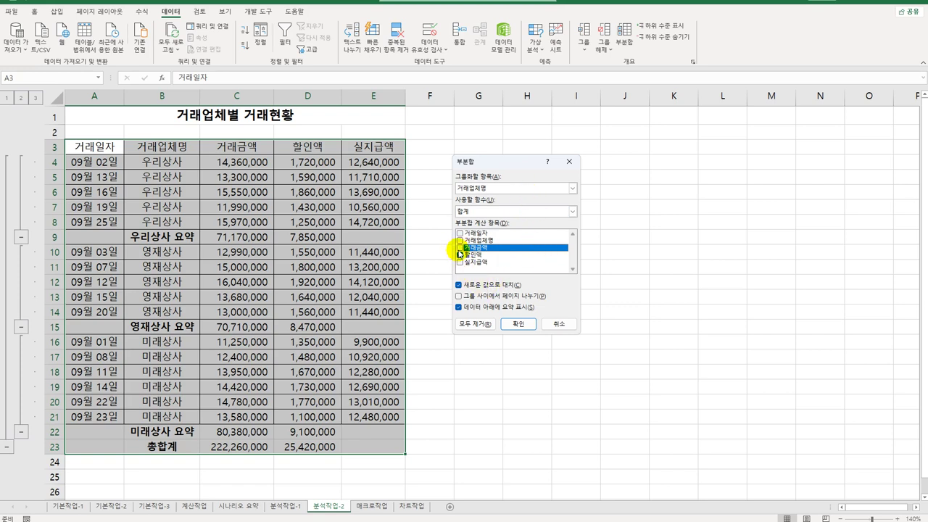
{"action": "left_click", "coordinate": [459, 255]}
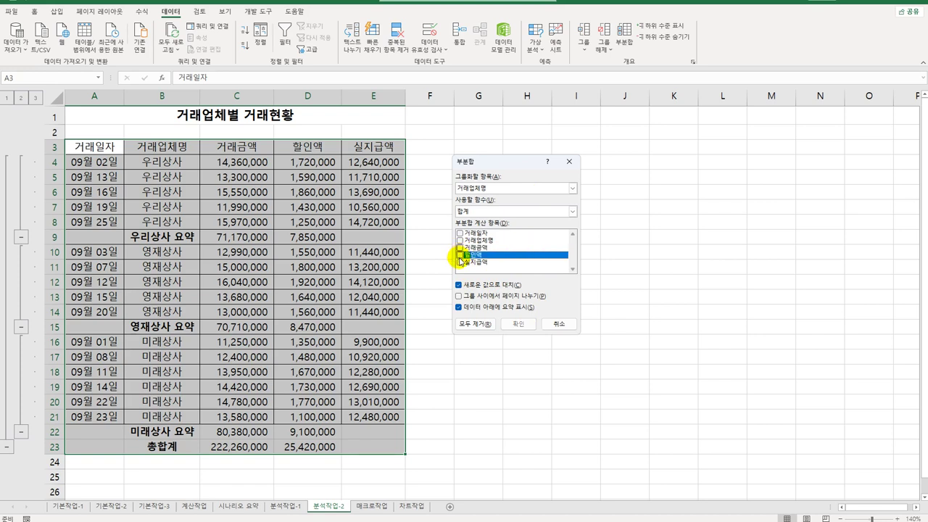
{"action": "left_click", "coordinate": [459, 263]}
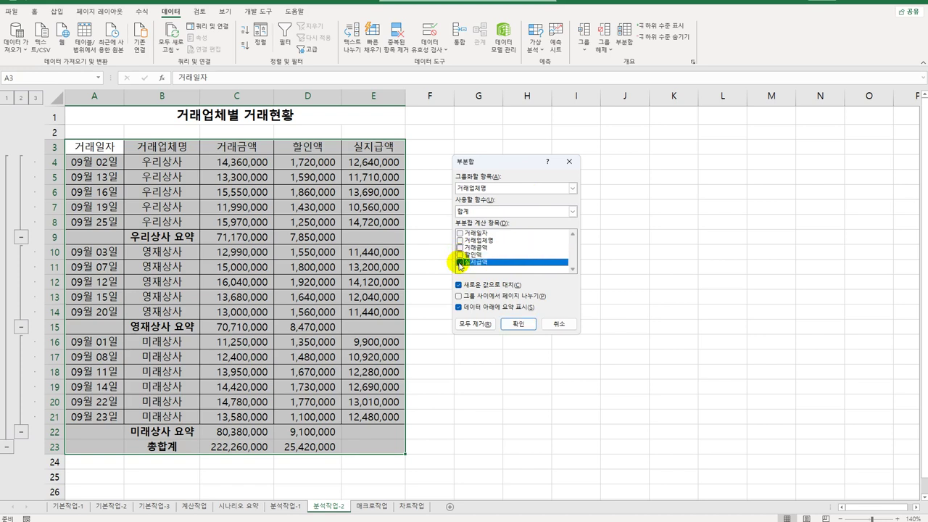
{"action": "left_click", "coordinate": [482, 210]}
{"action": "left_click", "coordinate": [481, 219]}
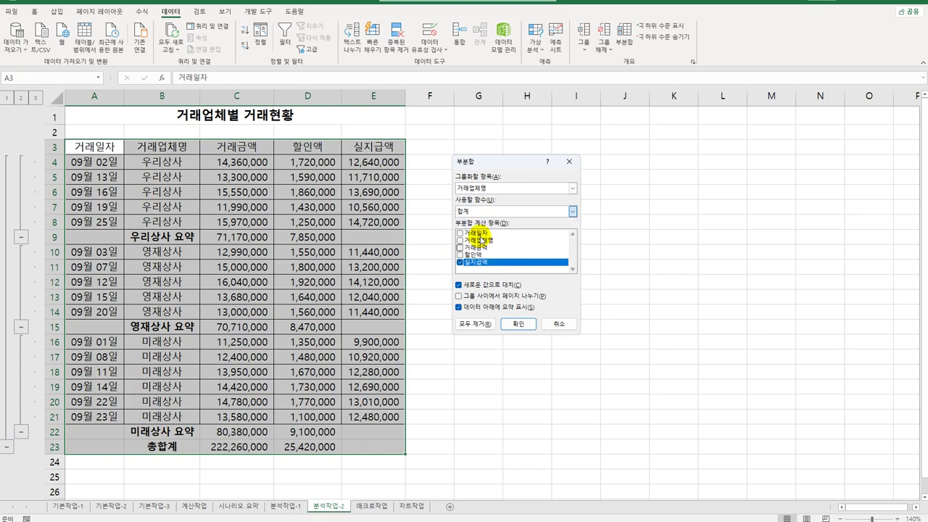
{"action": "key", "text": "Down"}
{"action": "key", "text": "Down"}
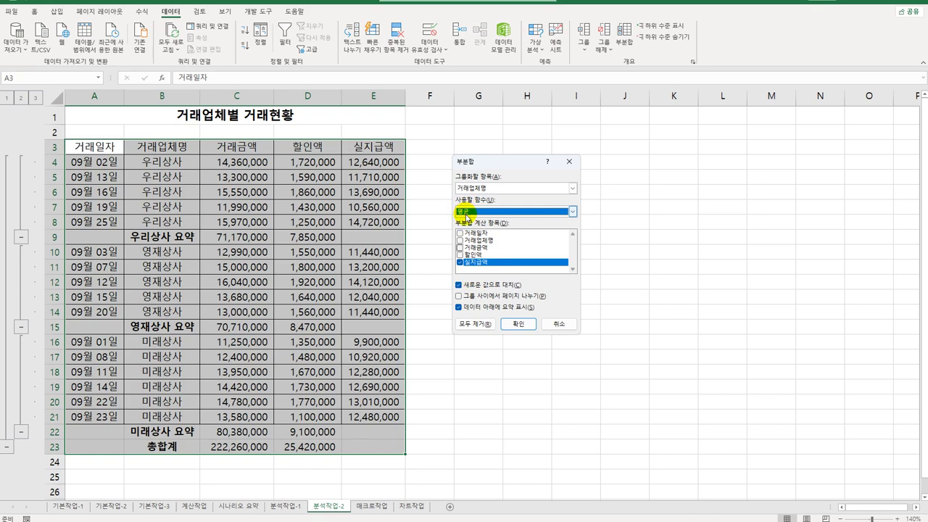
{"action": "left_click", "coordinate": [459, 285]}
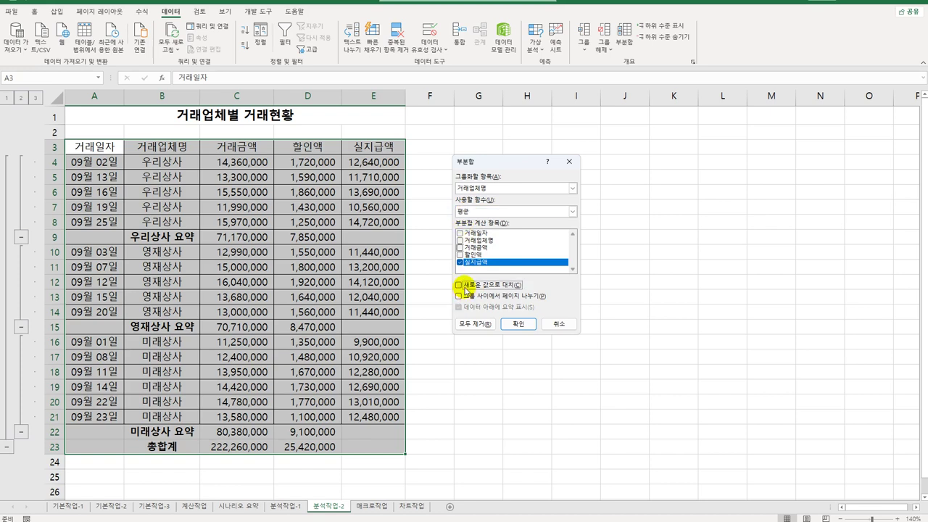
{"action": "left_click", "coordinate": [518, 323]}
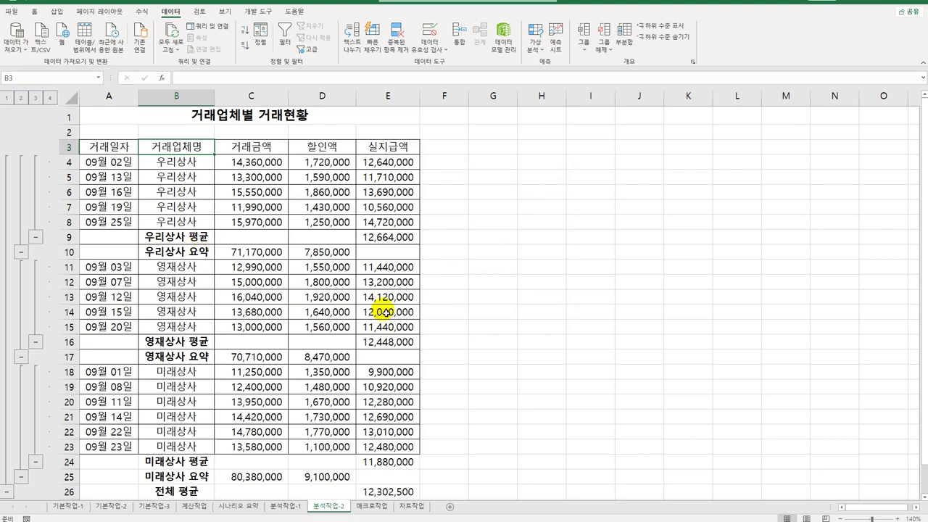
On the 매크로작업 sheet, insert a form-control button over about cells B15:C16
{"action": "left_click", "coordinate": [372, 506]}
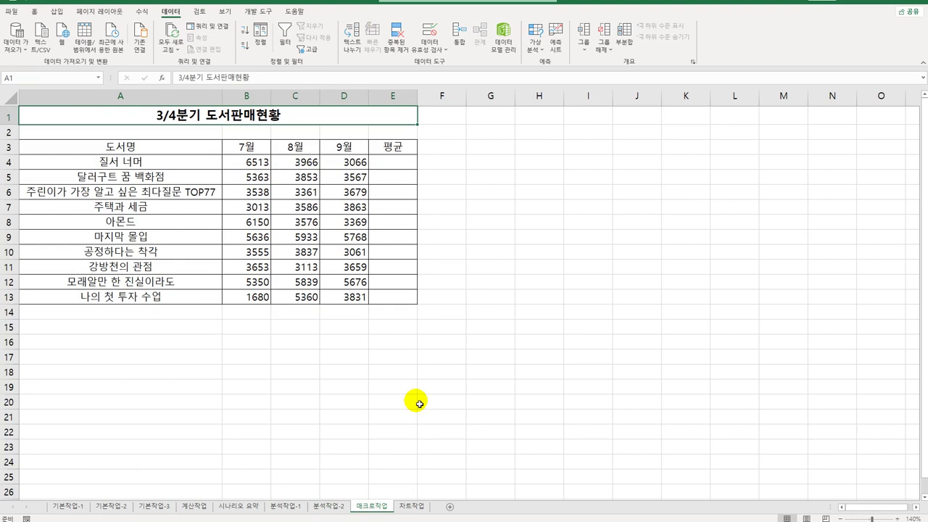
{"action": "left_click_drag", "start_coordinate": [556, 251], "coordinate": [567, 253]}
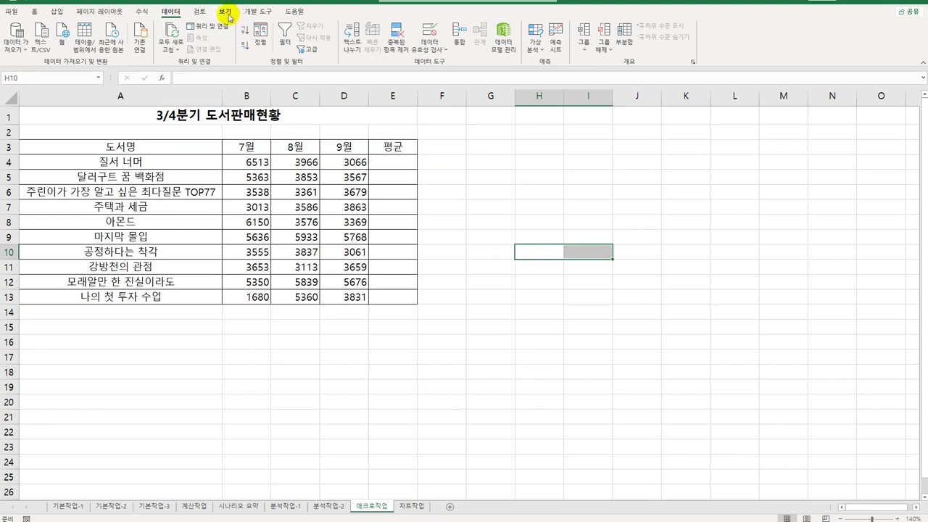
{"action": "left_click", "coordinate": [251, 11]}
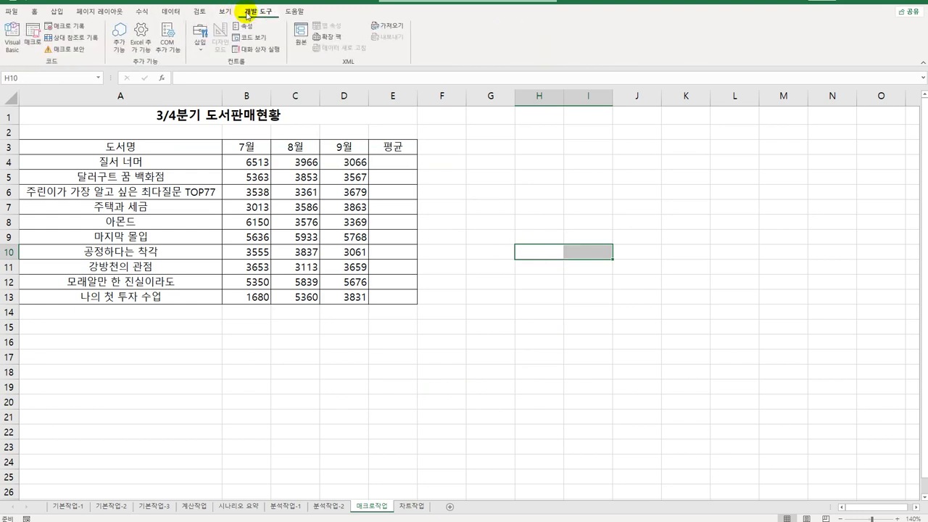
{"action": "left_click", "coordinate": [200, 51]}
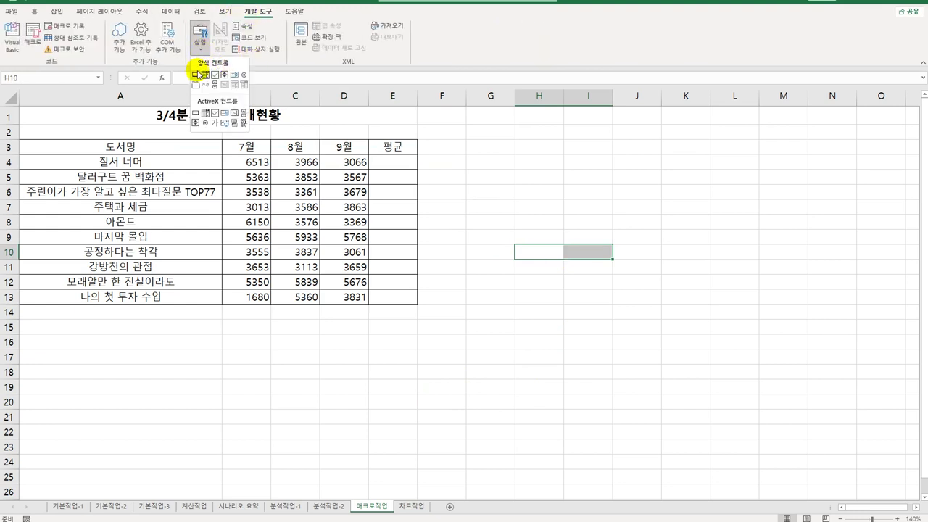
{"action": "left_click", "coordinate": [196, 75]}
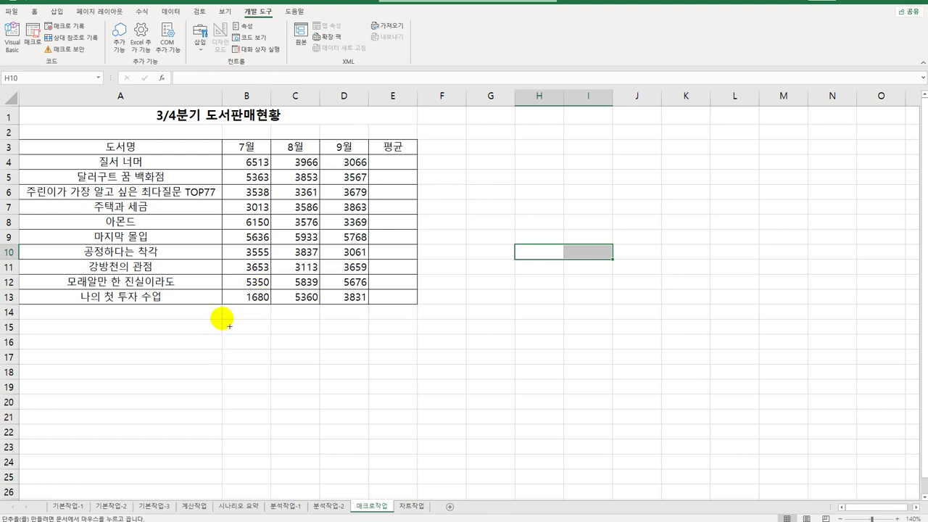
{"action": "left_click_drag", "start_coordinate": [229, 327], "coordinate": [313, 353]}
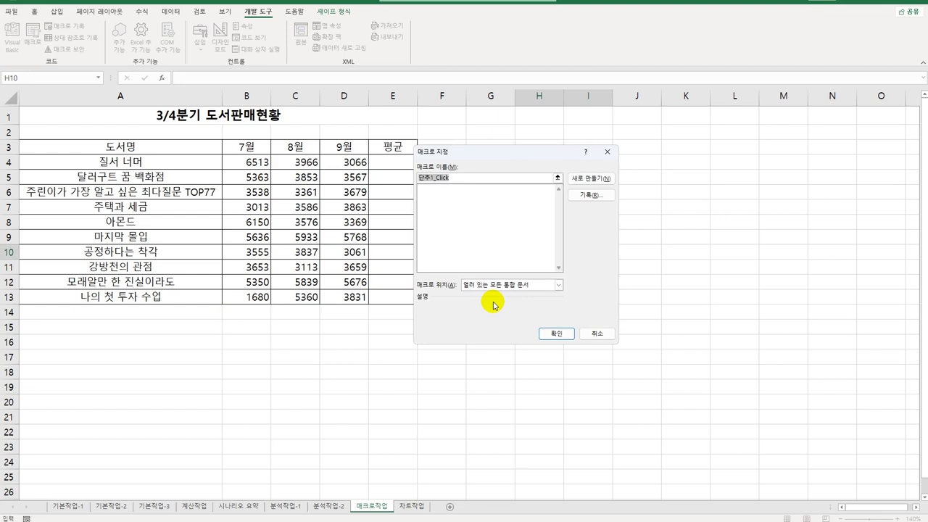
Name the new button's macro 평균 and start recording it
{"action": "type", "text": "평균"}
{"action": "left_click", "coordinate": [591, 195]}
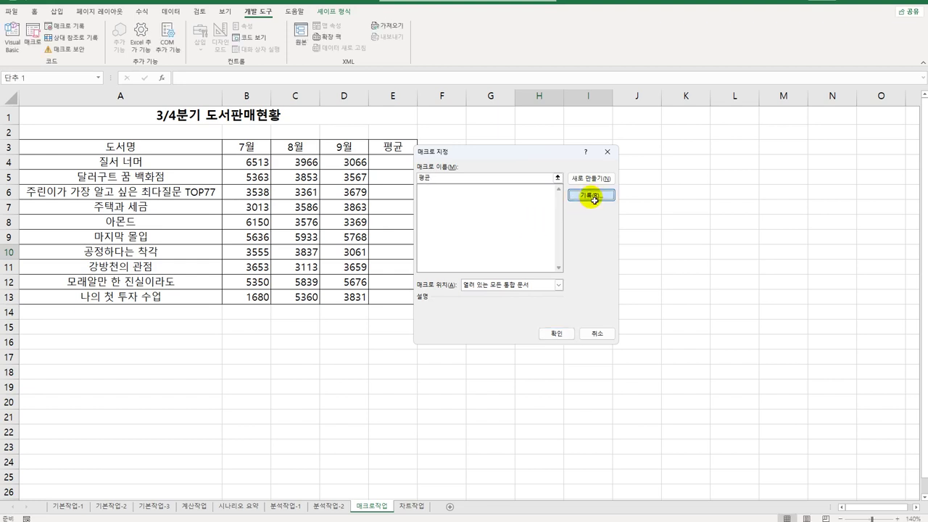
{"action": "left_click", "coordinate": [538, 313]}
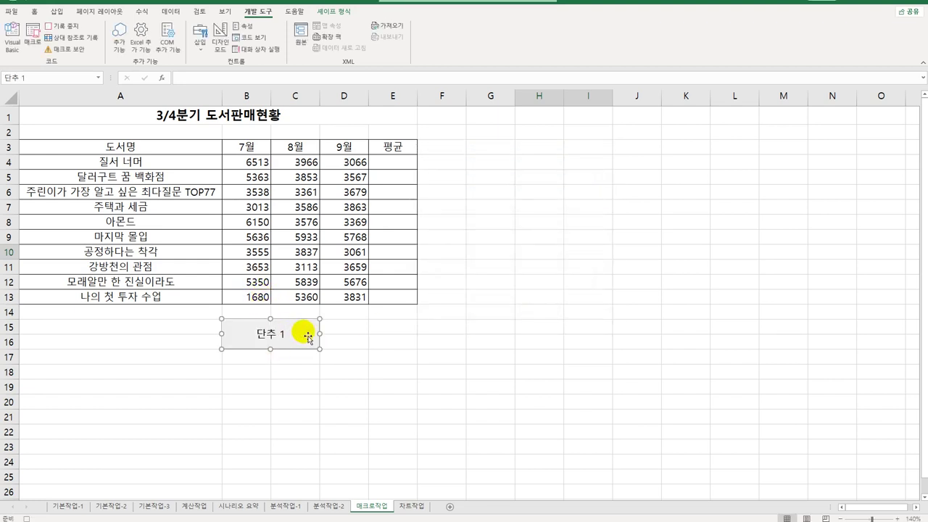
In E4, calculate the book's three-month average with =AVERAGE(B4:D4)
{"action": "left_click", "coordinate": [402, 166]}
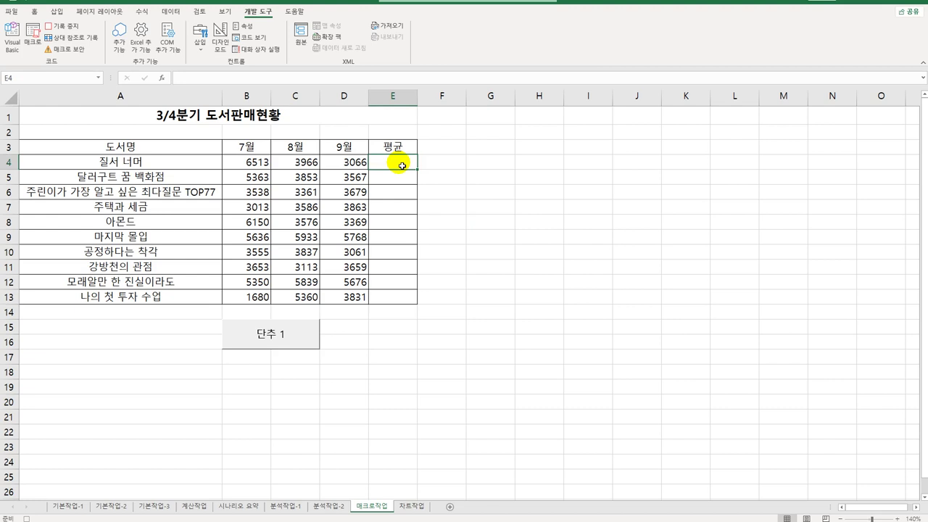
{"action": "type", "text": "="}
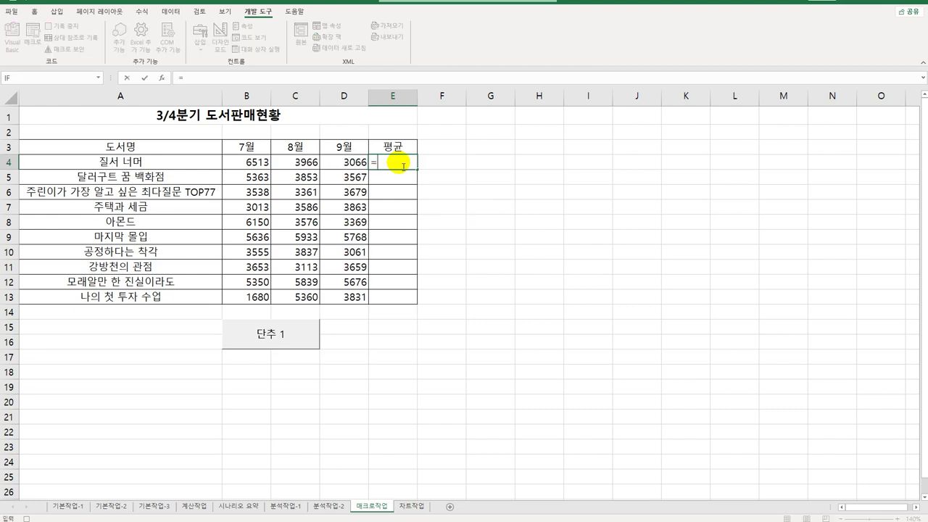
{"action": "type", "text": "AV"}
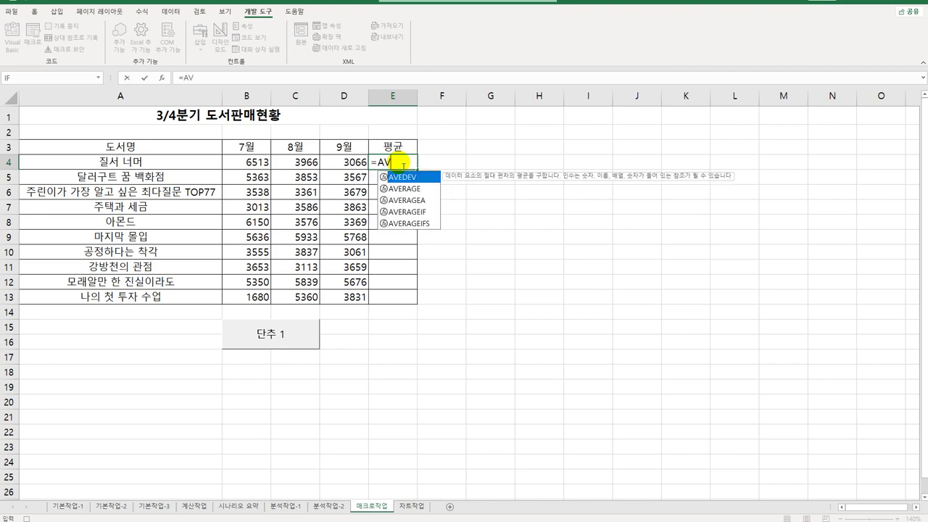
{"action": "key", "text": "Down"}
{"action": "key", "text": "Tab"}
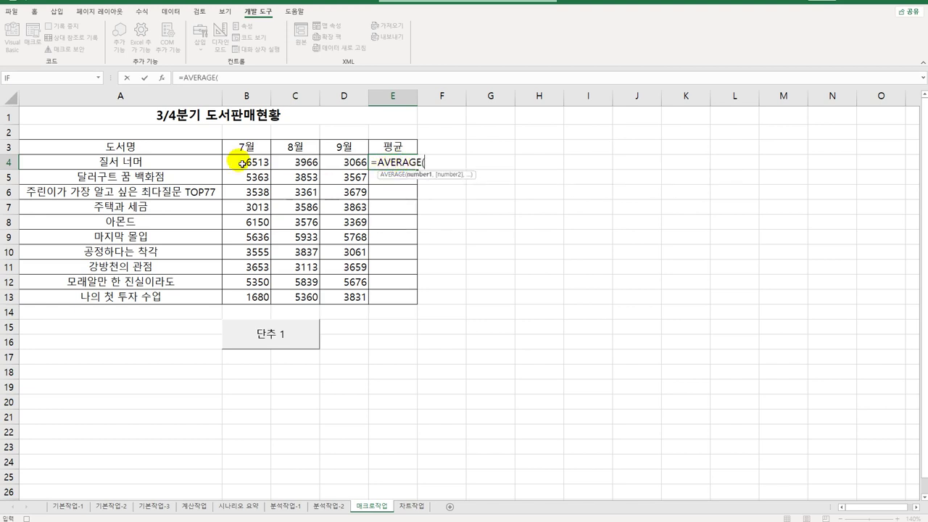
{"action": "left_click_drag", "start_coordinate": [238, 161], "coordinate": [333, 166]}
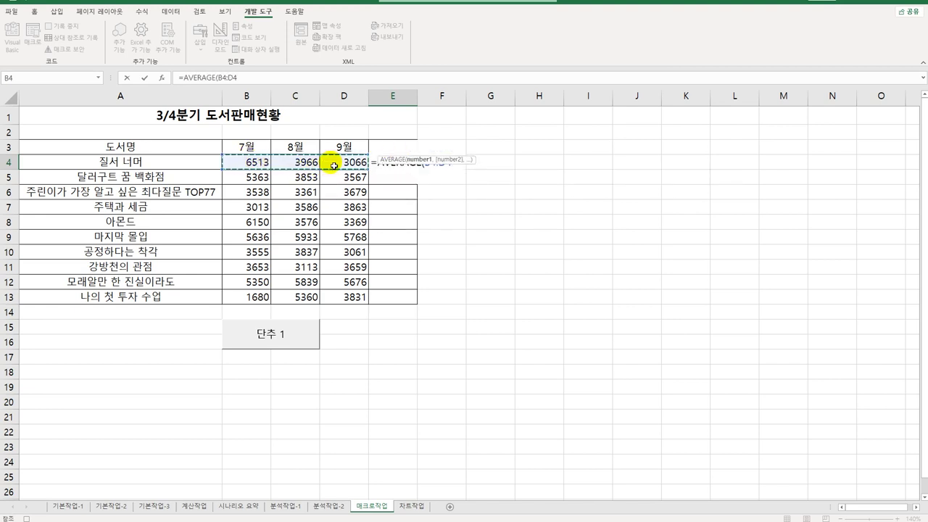
{"action": "type", "text": ")"}
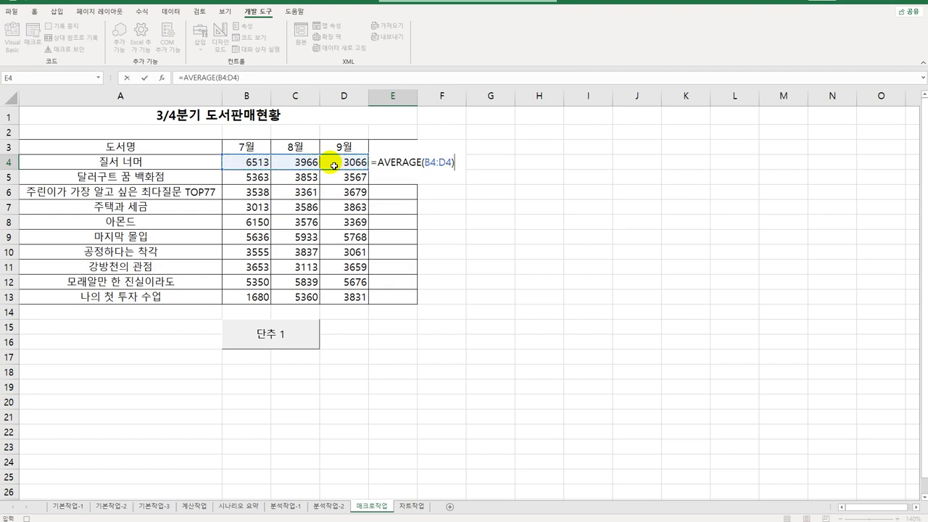
{"action": "key", "text": "Return"}
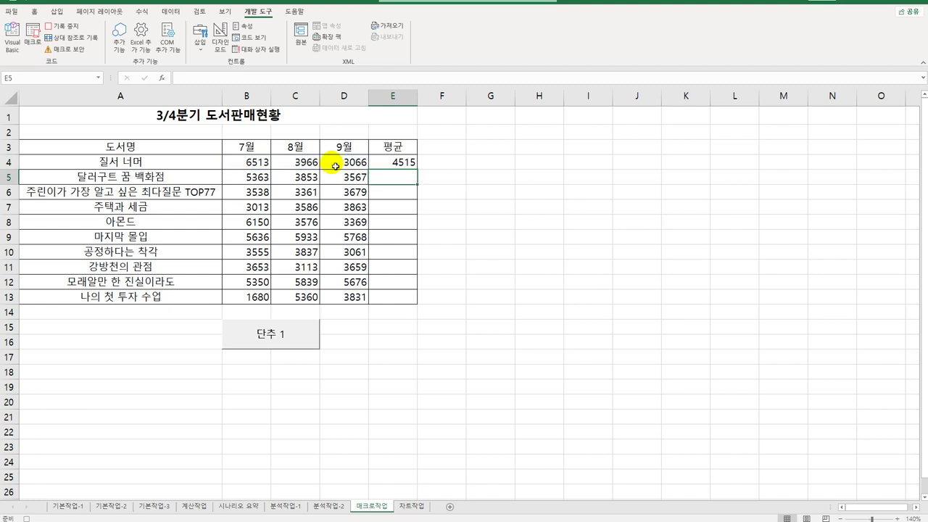
Fill the average formula from E4 down through E13 and stop recording the macro
{"action": "left_click", "coordinate": [406, 163]}
{"action": "left_click_drag", "start_coordinate": [423, 177], "coordinate": [399, 304]}
{"action": "left_click", "coordinate": [402, 303]}
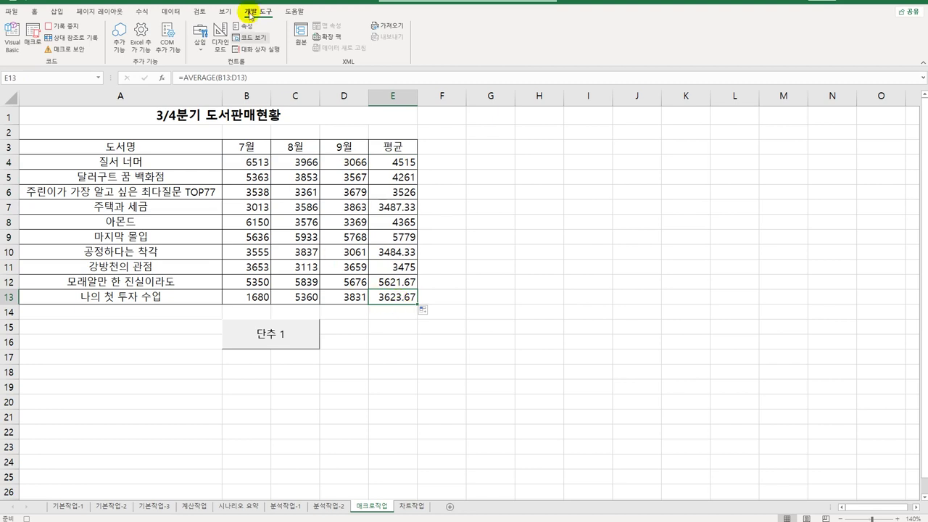
{"action": "left_click", "coordinate": [65, 26]}
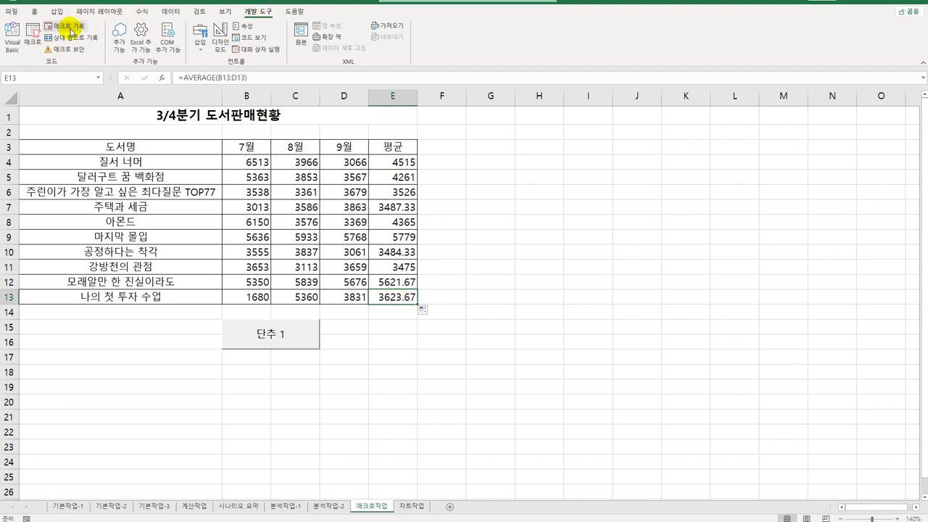
Change the label text of the form-control button at B15:C16 to 평균
{"action": "right_click", "coordinate": [282, 341]}
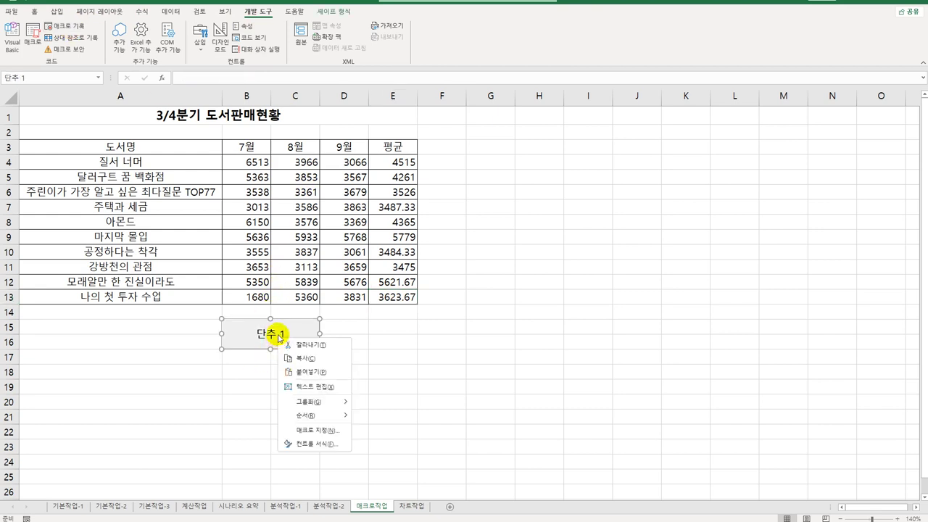
{"action": "left_click", "coordinate": [330, 389]}
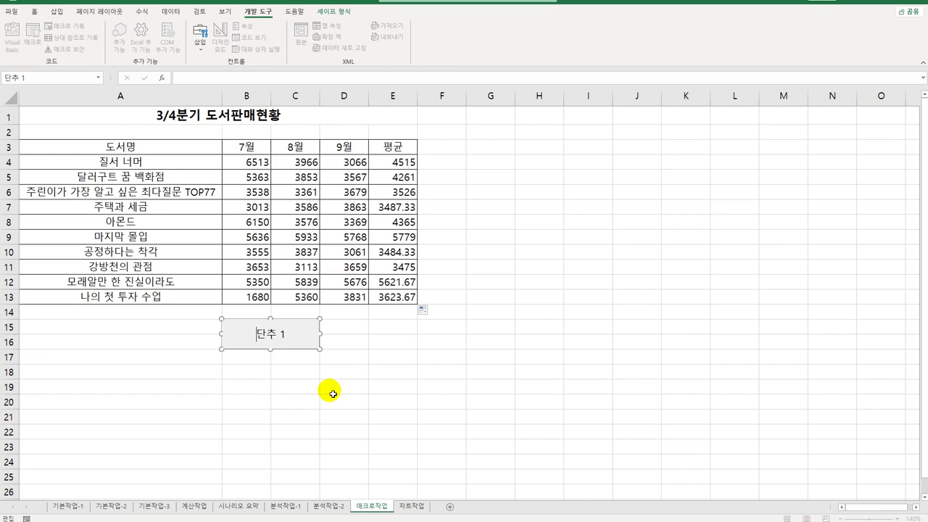
{"action": "key", "text": "ctrl+a"}
{"action": "type", "text": "VUI"}
{"action": "key", "text": "BackSpace"}
{"action": "key", "text": "BackSpace"}
{"action": "key", "text": "BackSpace"}
{"action": "type", "text": "평균"}
{"action": "left_click", "coordinate": [332, 394]}
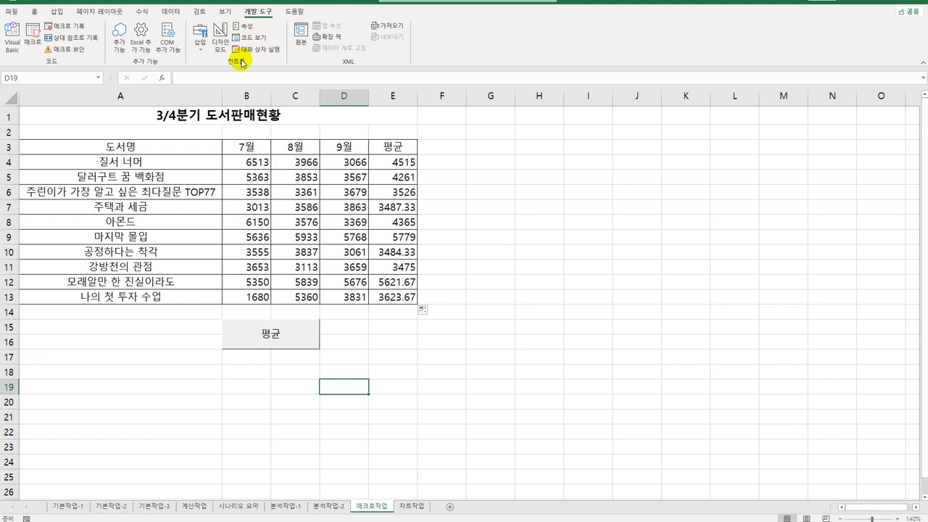
Draw a rounded rectangle over D15:E16, about 3.82 cm wide and 1.17 cm high, with the text 쉼표
{"action": "left_click", "coordinate": [56, 11]}
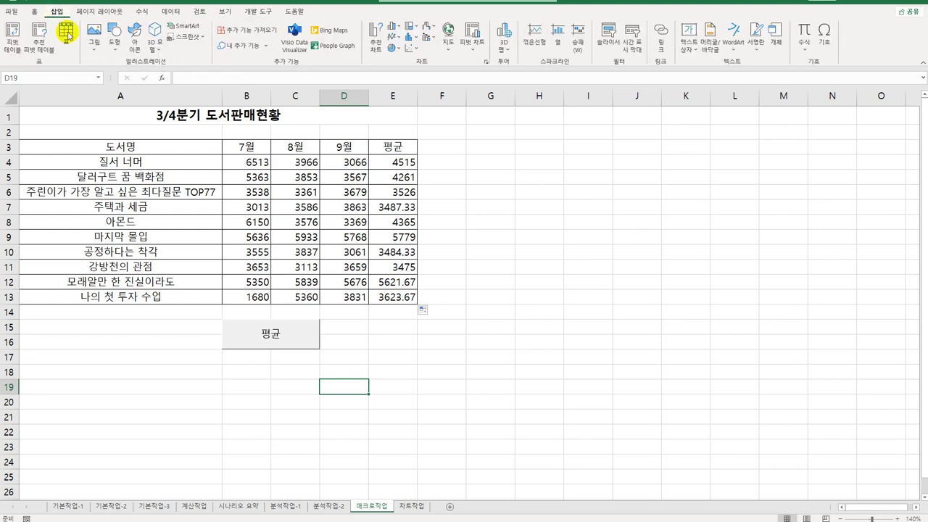
{"action": "left_click", "coordinate": [114, 44]}
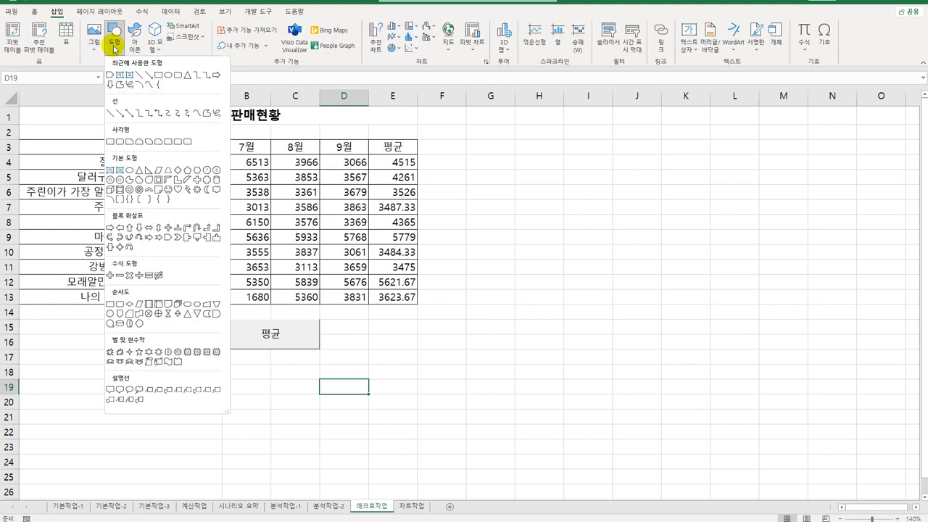
{"action": "left_click", "coordinate": [120, 142]}
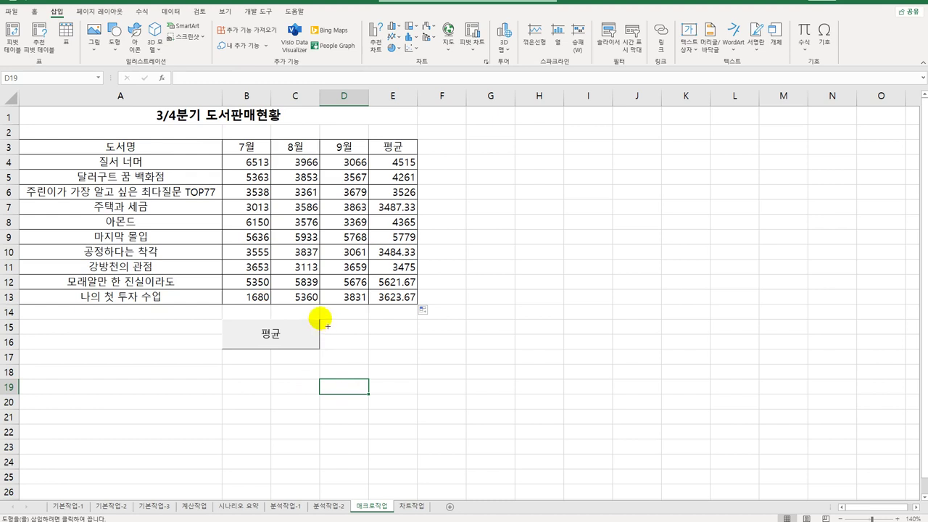
{"action": "left_click_drag", "start_coordinate": [319, 318], "coordinate": [406, 355]}
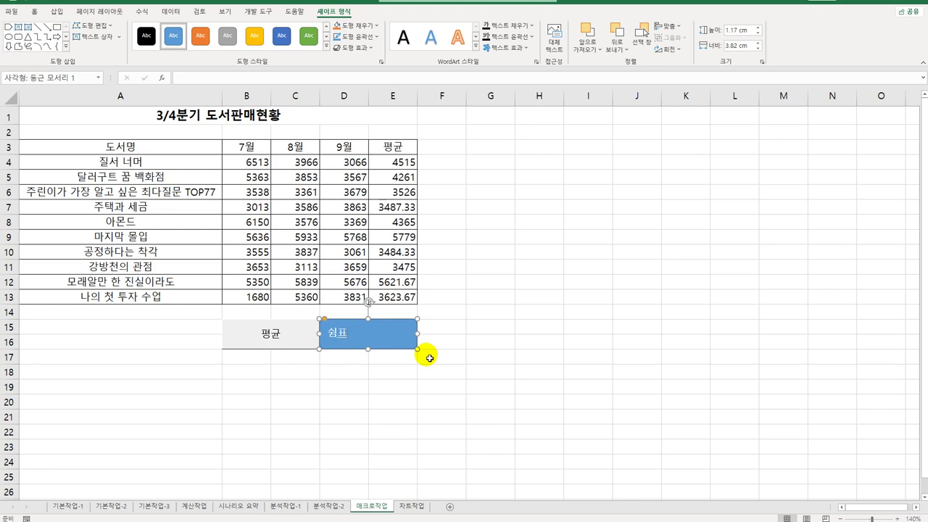
{"action": "left_click", "coordinate": [415, 339]}
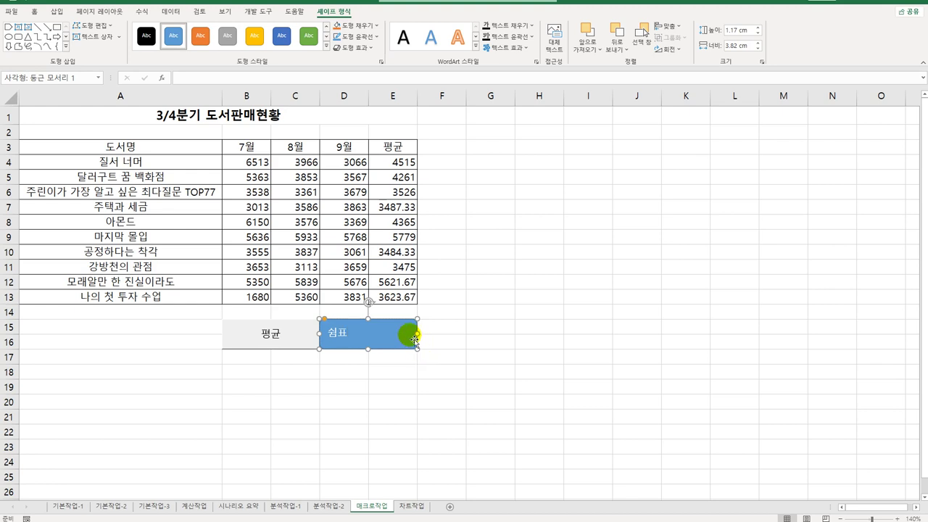
Assign a new macro named 쉼표 to the rounded rectangle and start recording it in 현재 통합 문서
{"action": "right_click", "coordinate": [414, 339]}
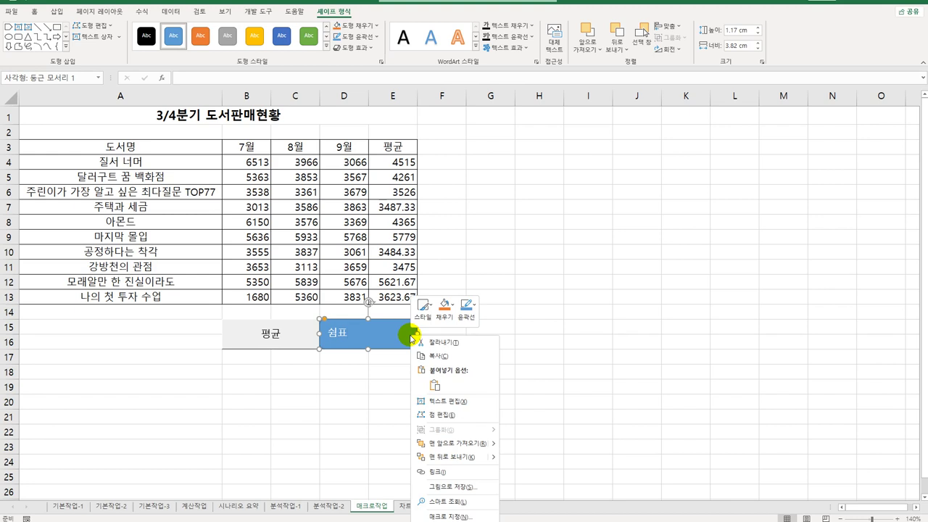
{"action": "left_click", "coordinate": [453, 516]}
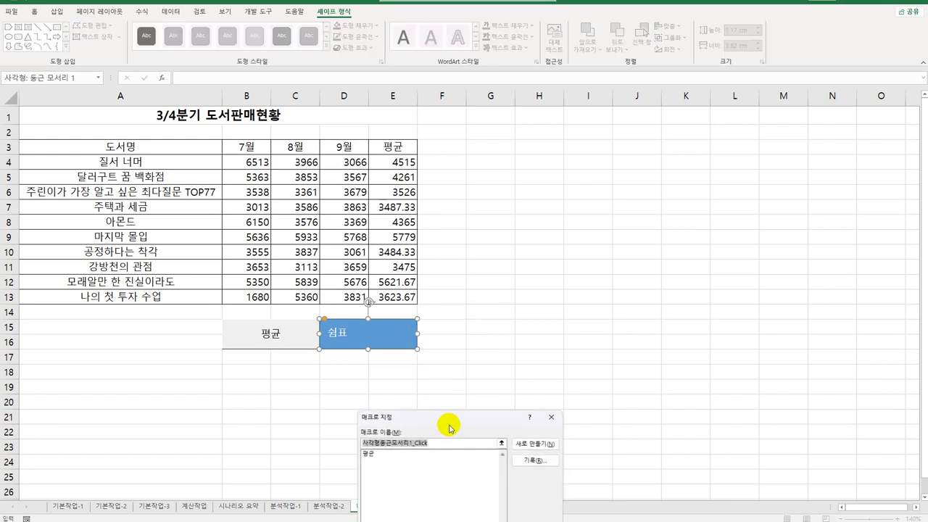
{"action": "left_click_drag", "start_coordinate": [449, 428], "coordinate": [563, 140]}
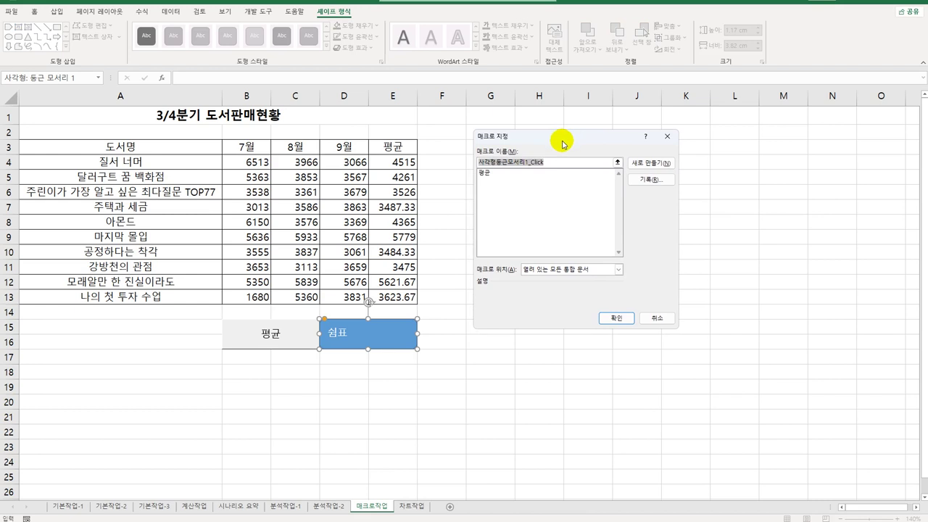
{"action": "key", "text": "BackSpace"}
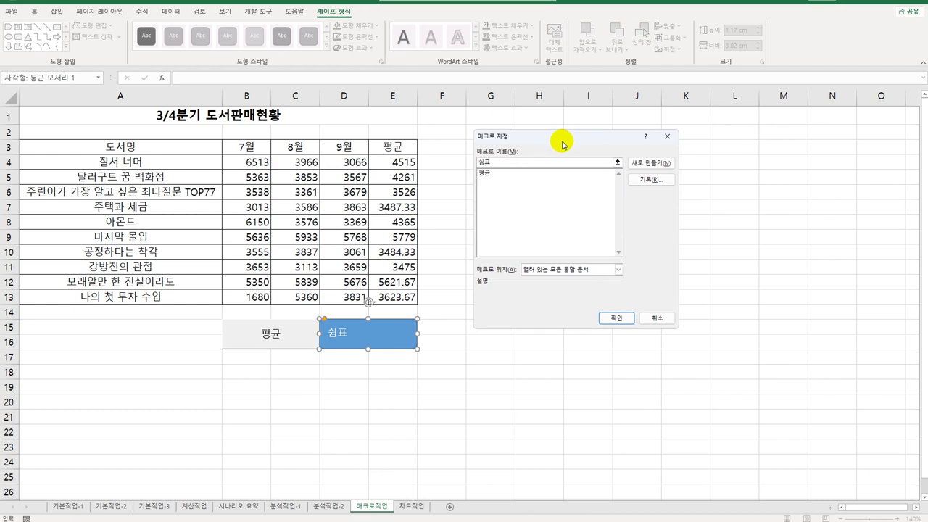
{"action": "left_click", "coordinate": [638, 180]}
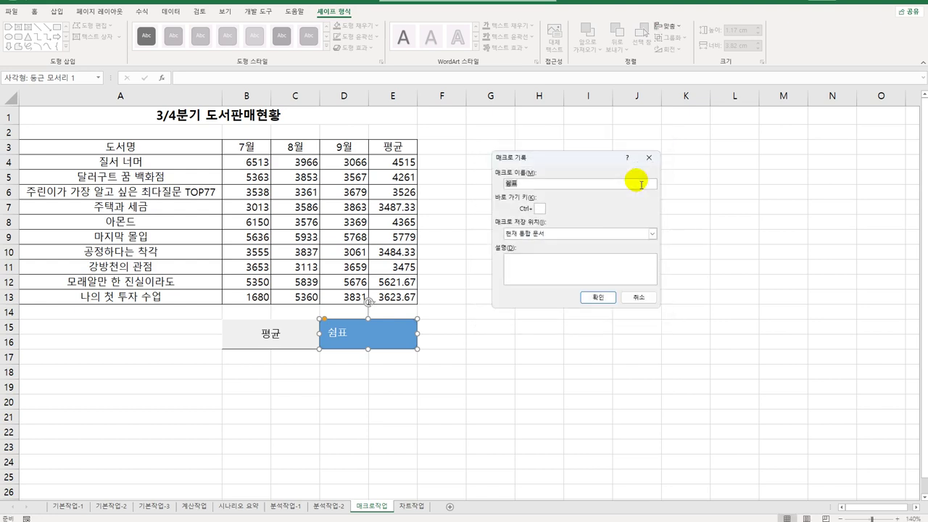
{"action": "left_click", "coordinate": [598, 297]}
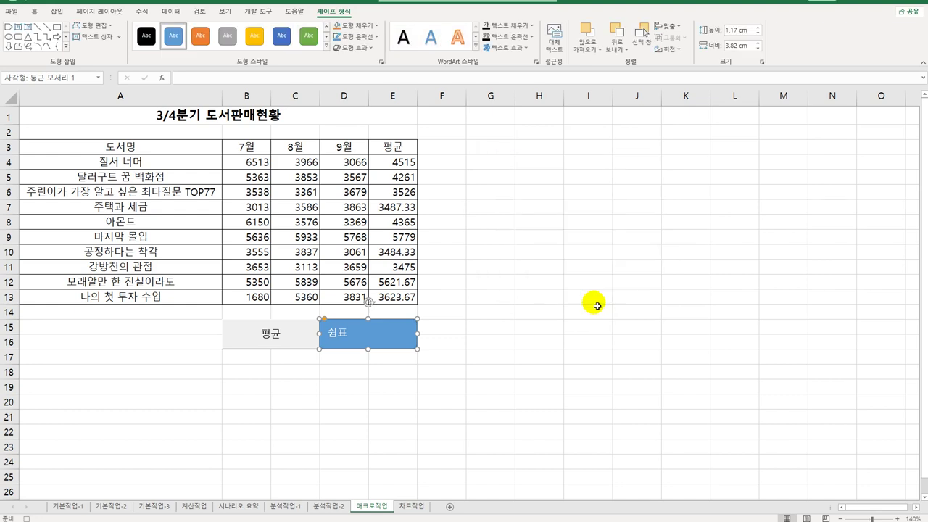
Apply the comma style to B4:E13 and stop recording the macro
{"action": "left_click_drag", "start_coordinate": [229, 161], "coordinate": [410, 293]}
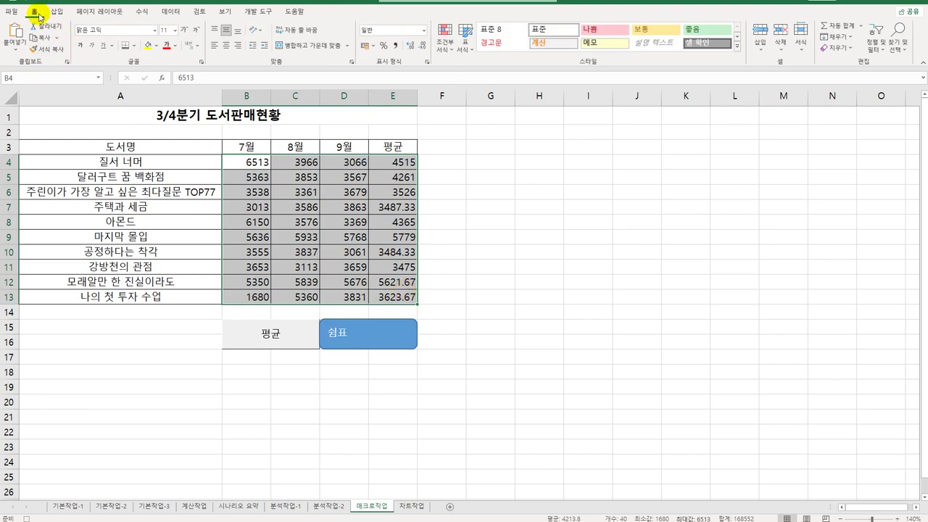
{"action": "left_click", "coordinate": [396, 47]}
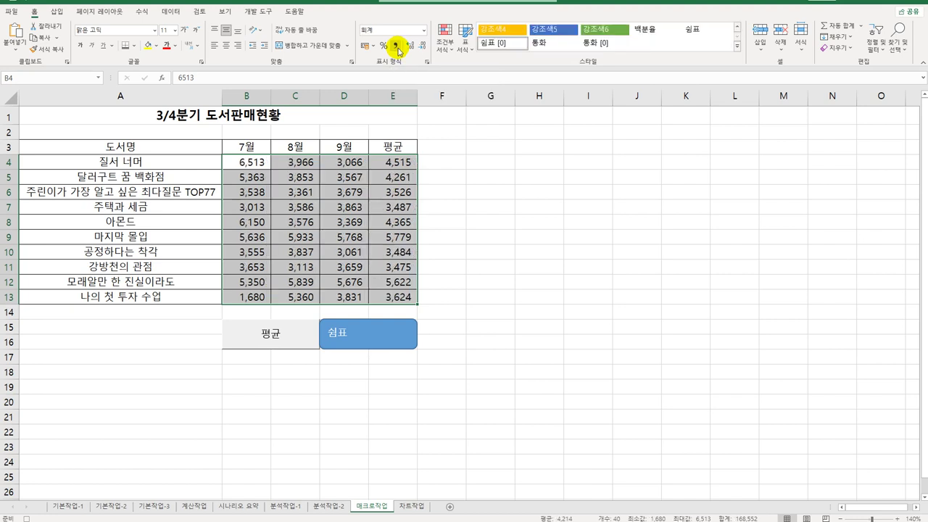
{"action": "left_click", "coordinate": [397, 164]}
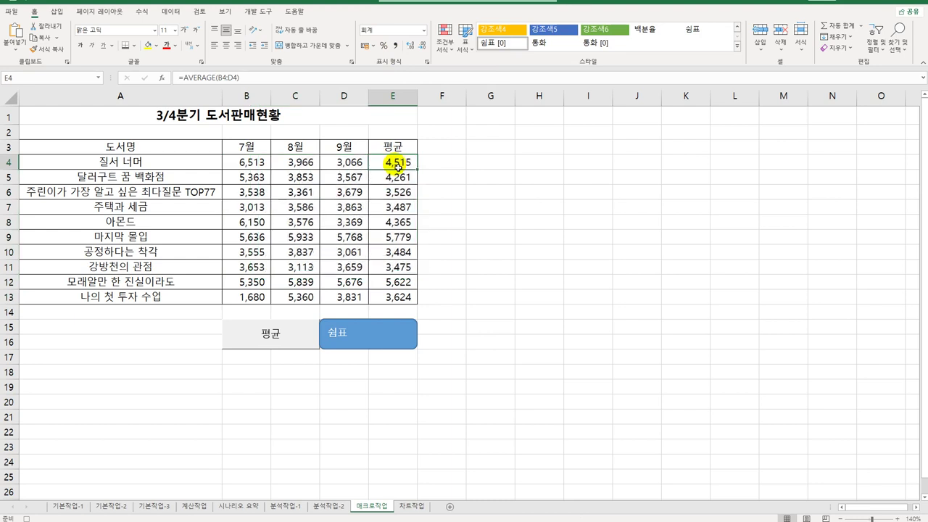
{"action": "left_click", "coordinate": [258, 11]}
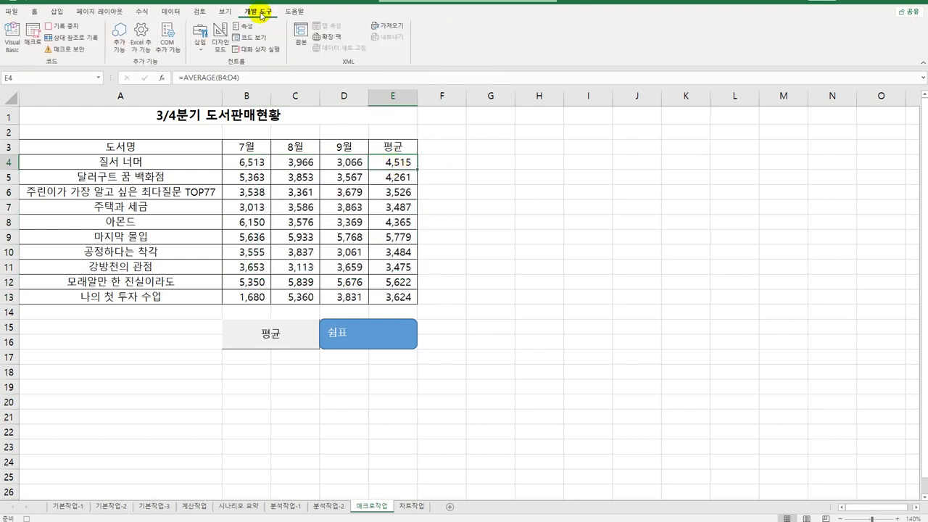
{"action": "left_click", "coordinate": [66, 27]}
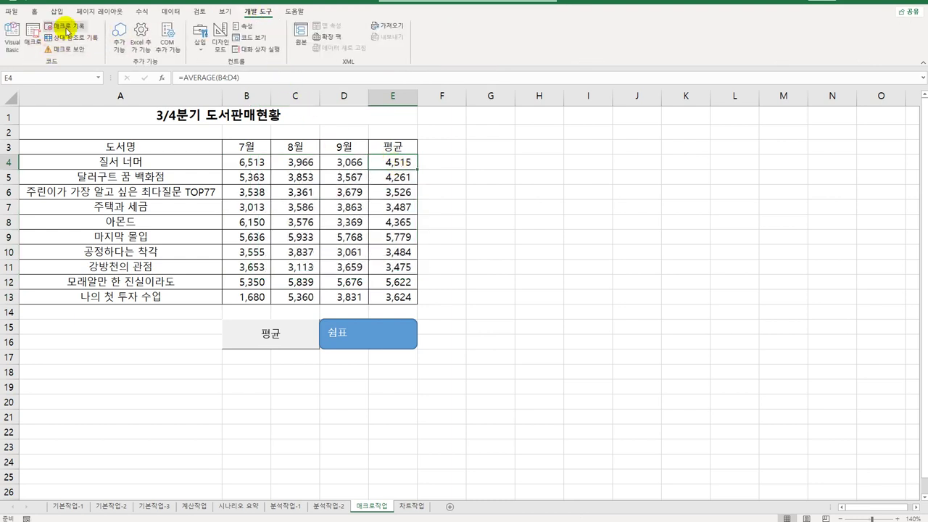
Clear the averages in E4:E13 and run the 평균 macro from its button to test it
{"action": "left_click", "coordinate": [510, 277]}
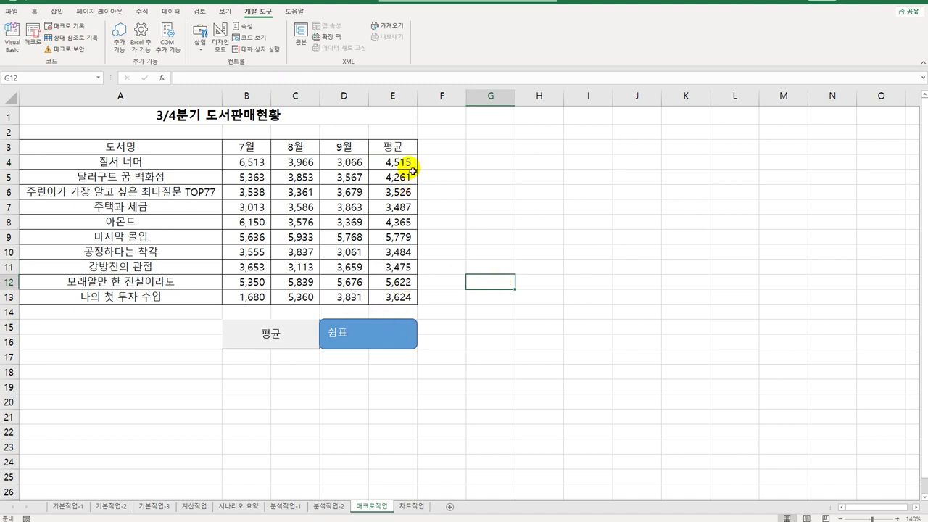
{"action": "left_click_drag", "start_coordinate": [412, 169], "coordinate": [399, 298]}
{"action": "key", "text": "Delete"}
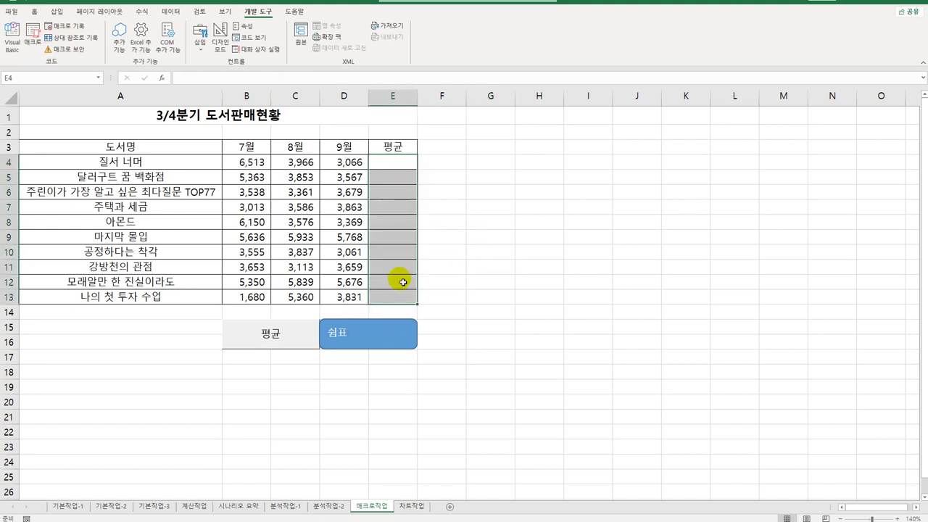
{"action": "left_click", "coordinate": [471, 262]}
{"action": "left_click", "coordinate": [294, 331]}
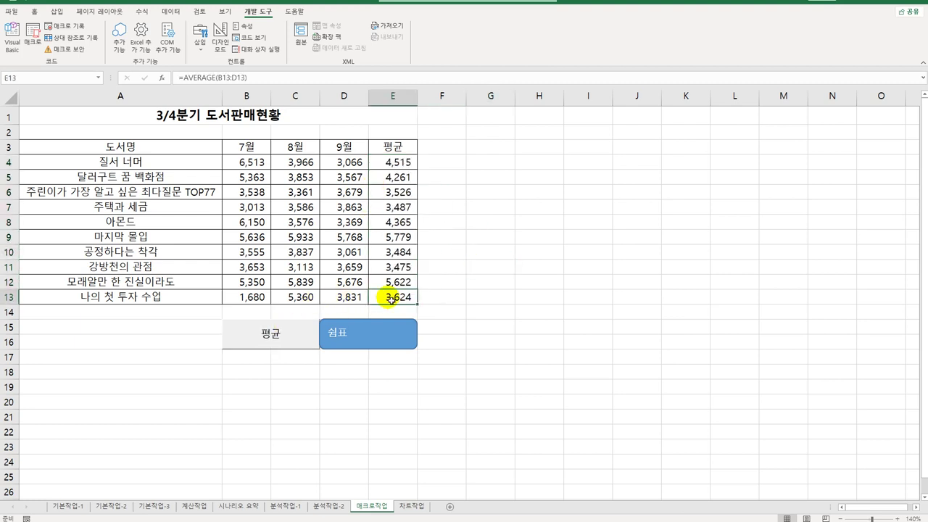
Reset B4:E13 to the 일반 number format and run the 쉼표 macro from its rounded rectangle to test it
{"action": "left_click_drag", "start_coordinate": [247, 162], "coordinate": [408, 292]}
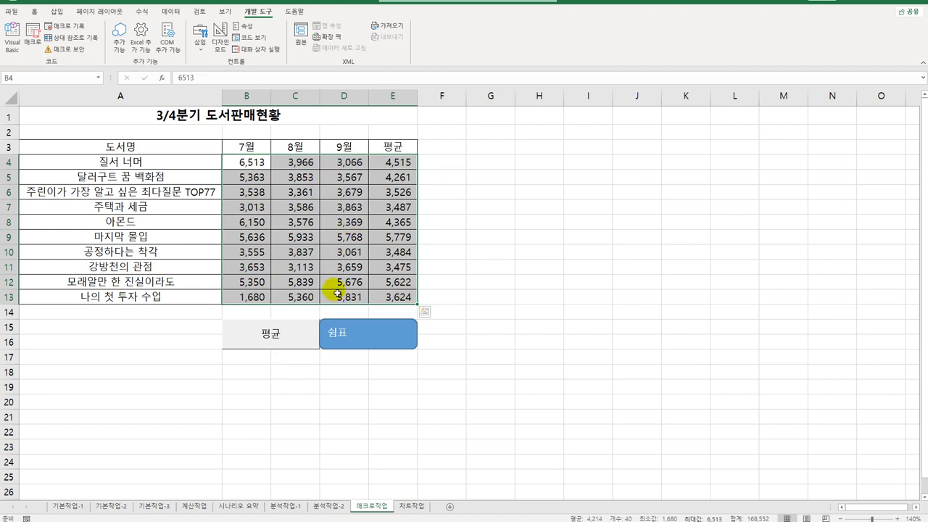
{"action": "left_click", "coordinate": [27, 16]}
{"action": "left_click", "coordinate": [423, 30]}
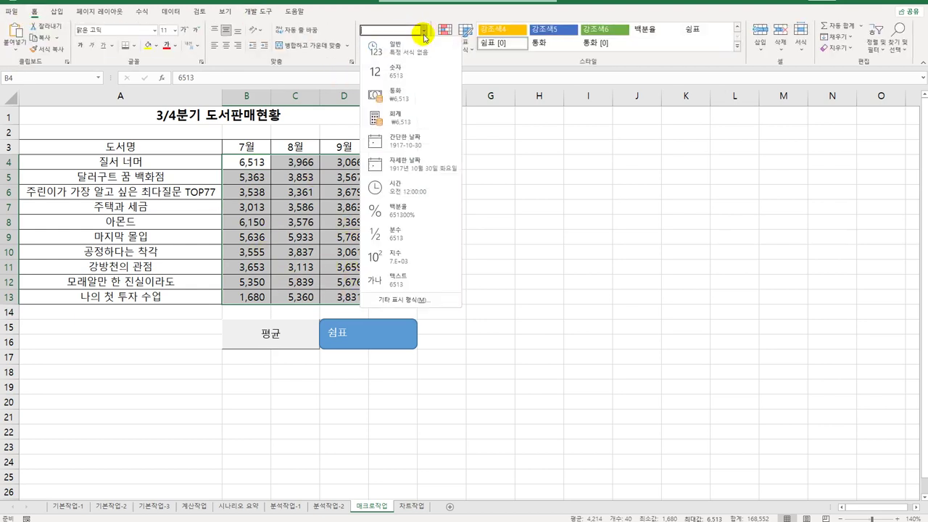
{"action": "left_click", "coordinate": [419, 53]}
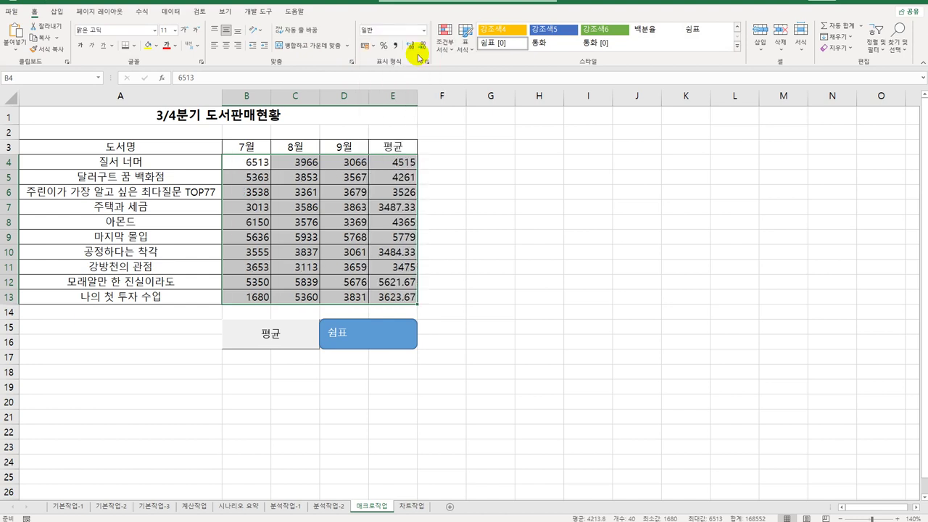
{"action": "left_click", "coordinate": [469, 239]}
{"action": "left_click", "coordinate": [359, 335]}
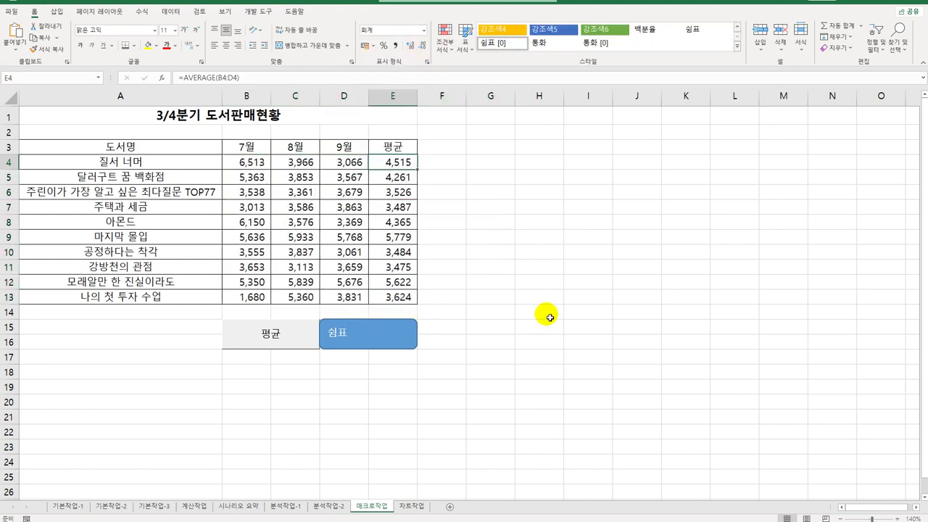
{"action": "left_click", "coordinate": [545, 314]}
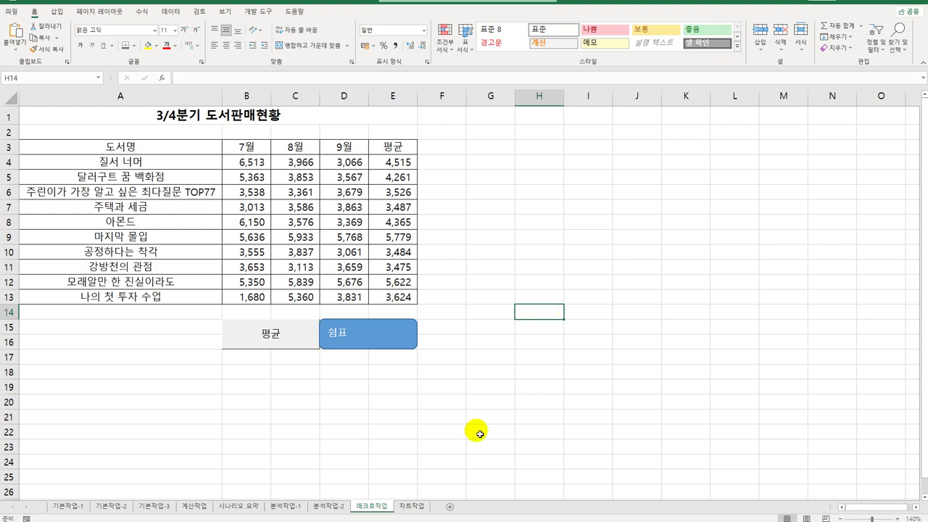
Change the line chart on the 차트작업 sheet to a 3차원 원형 chart
{"action": "left_click", "coordinate": [411, 505]}
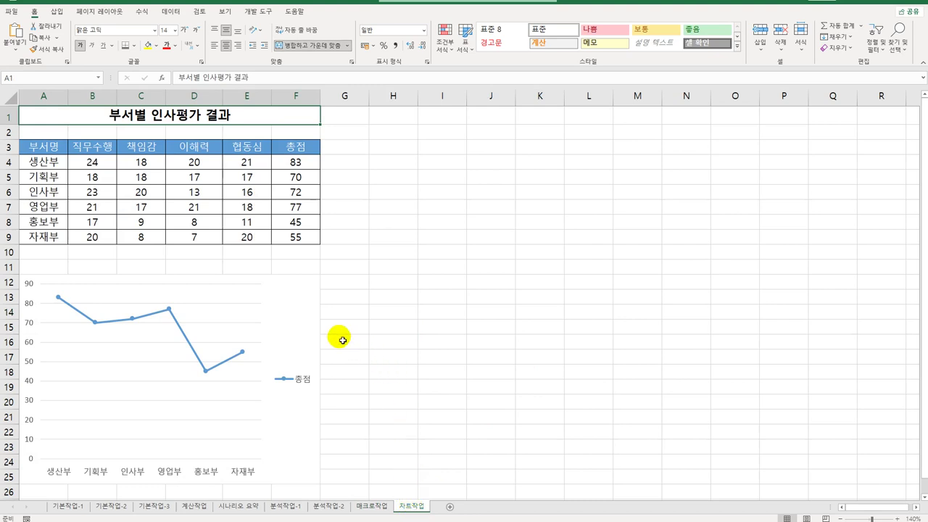
{"action": "left_click", "coordinate": [290, 302]}
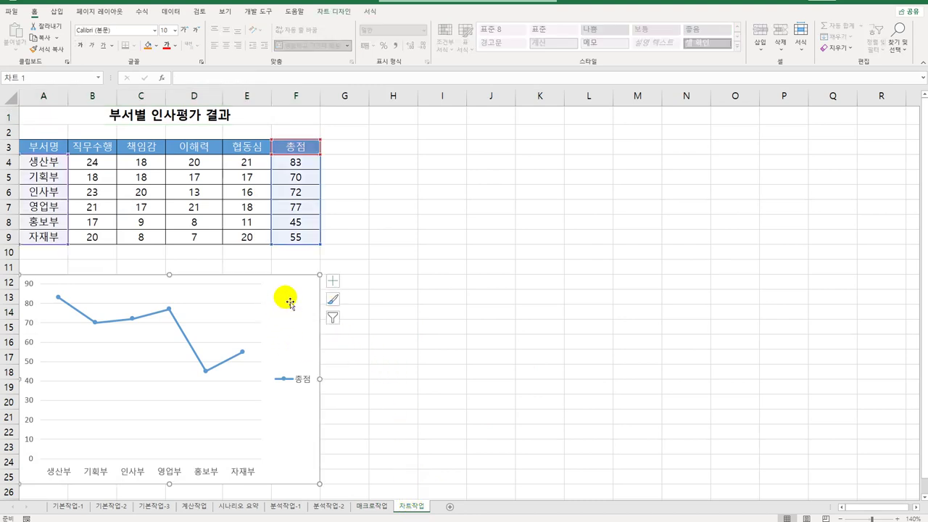
{"action": "scroll", "coordinate": [289, 302], "scroll_direction": "down", "scroll_amount": 3}
{"action": "right_click", "coordinate": [290, 168]}
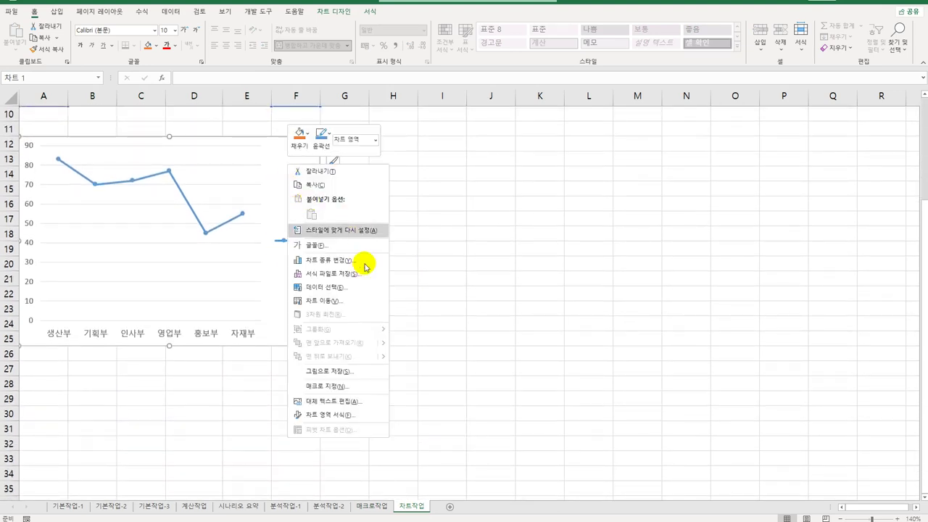
{"action": "left_click", "coordinate": [364, 260]}
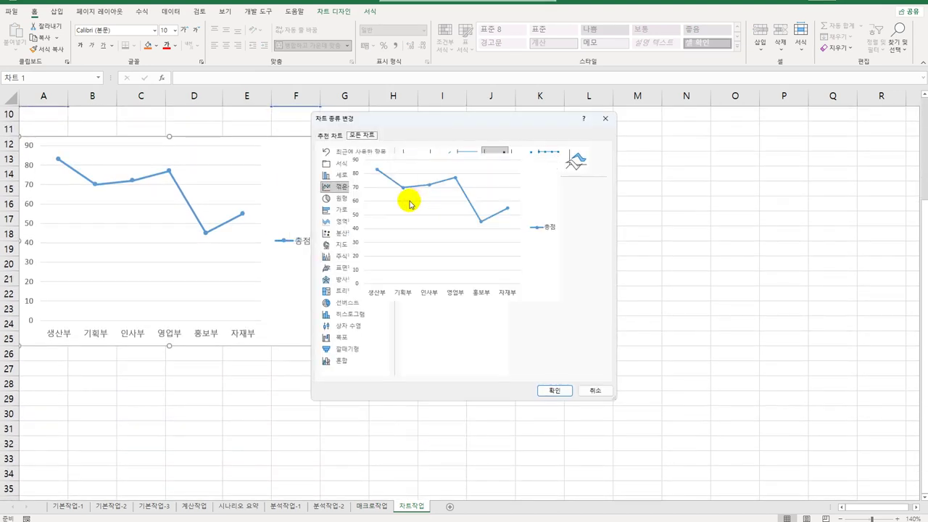
{"action": "left_click", "coordinate": [366, 200]}
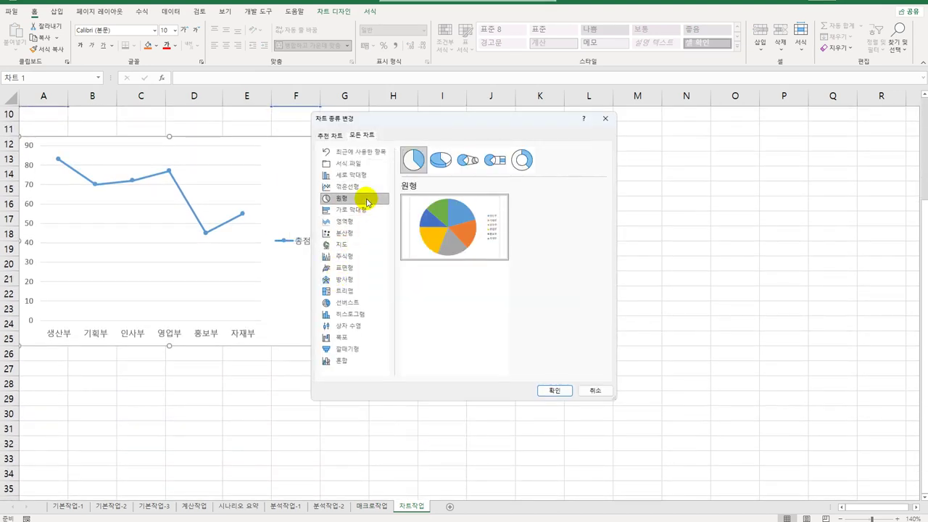
{"action": "left_click", "coordinate": [437, 167]}
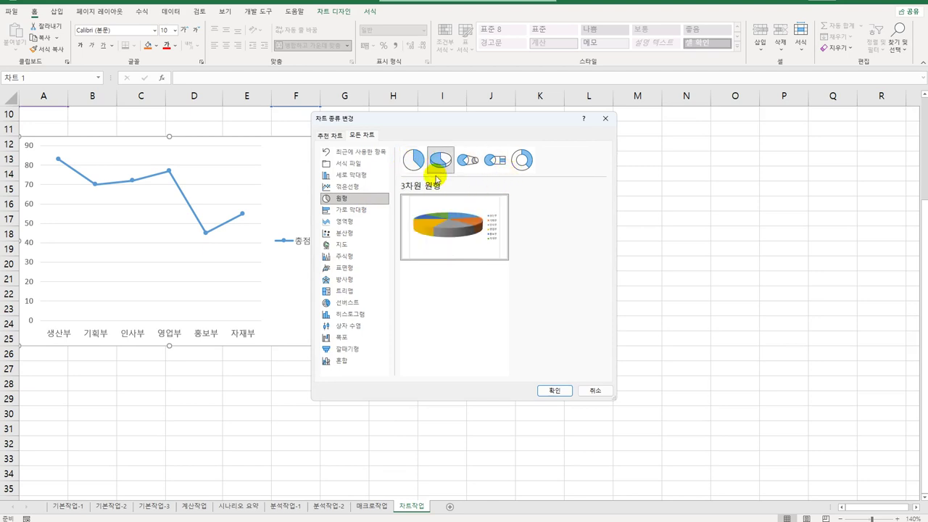
{"action": "left_click", "coordinate": [547, 392]}
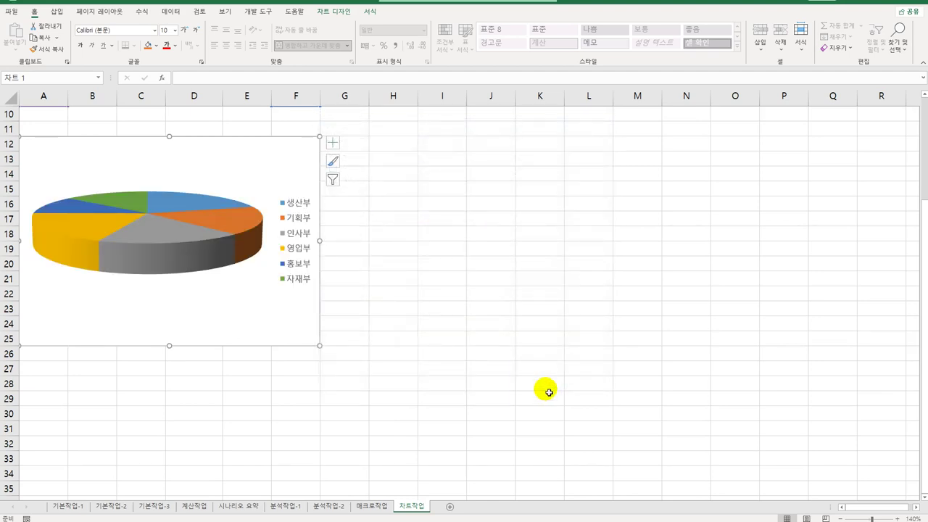
Add a chart title and link it to cell A1 of the 차트작업 sheet
{"action": "left_click", "coordinate": [332, 143]}
{"action": "left_click", "coordinate": [355, 155]}
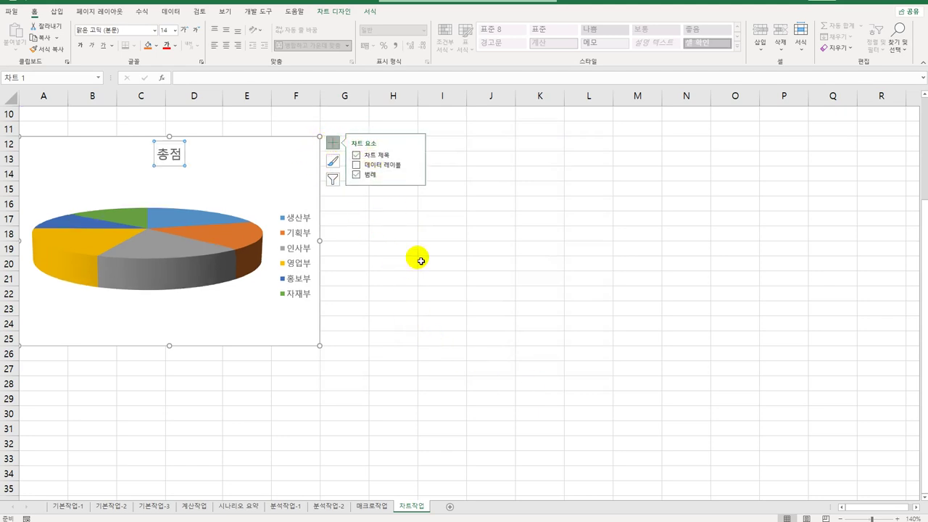
{"action": "scroll", "coordinate": [493, 344], "scroll_direction": "up", "scroll_amount": 3}
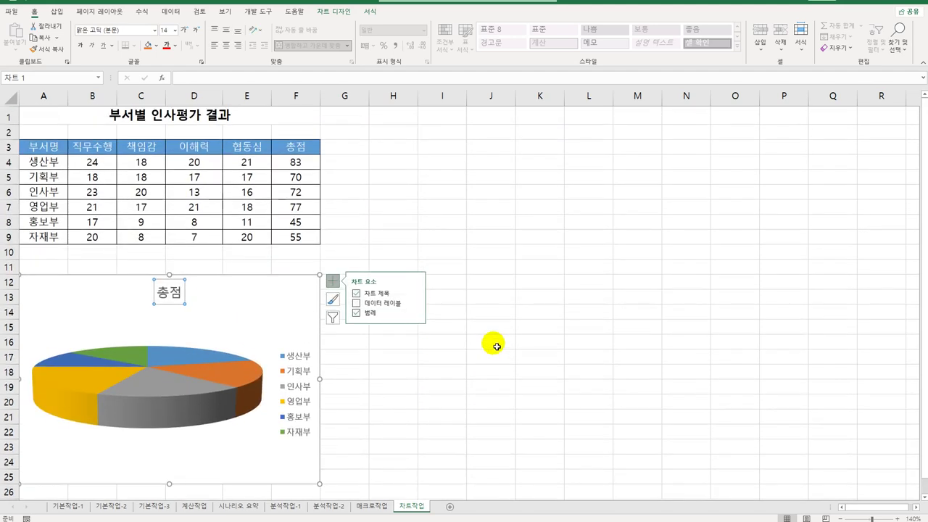
{"action": "left_click", "coordinate": [186, 77]}
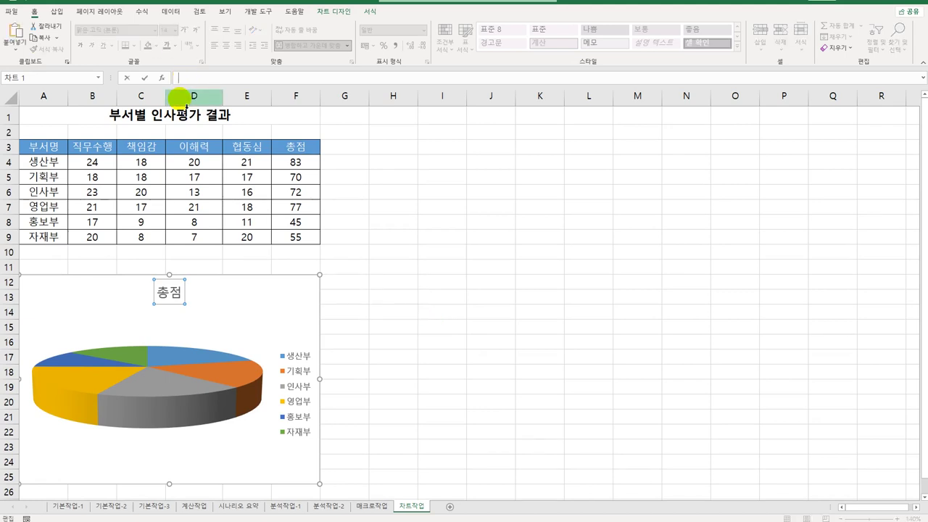
{"action": "type", "text": "="}
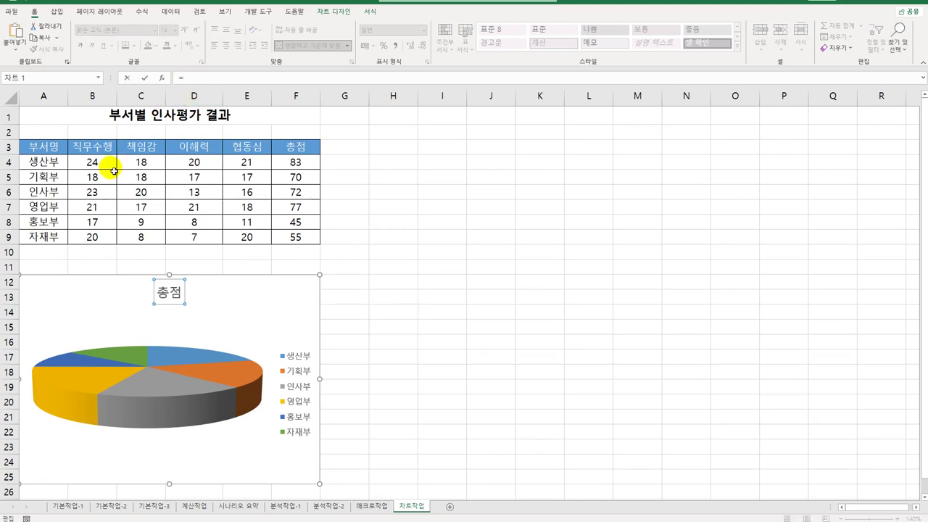
{"action": "left_click", "coordinate": [56, 115]}
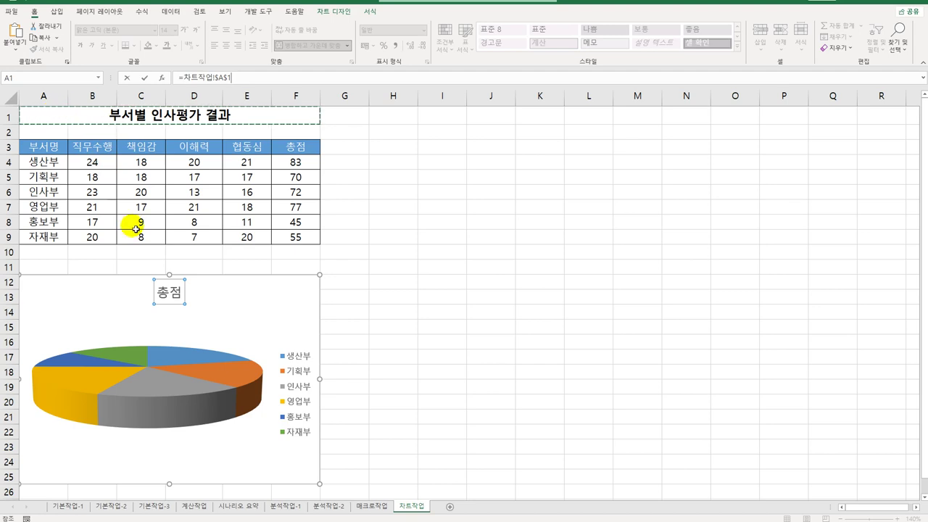
{"action": "key", "text": "Return"}
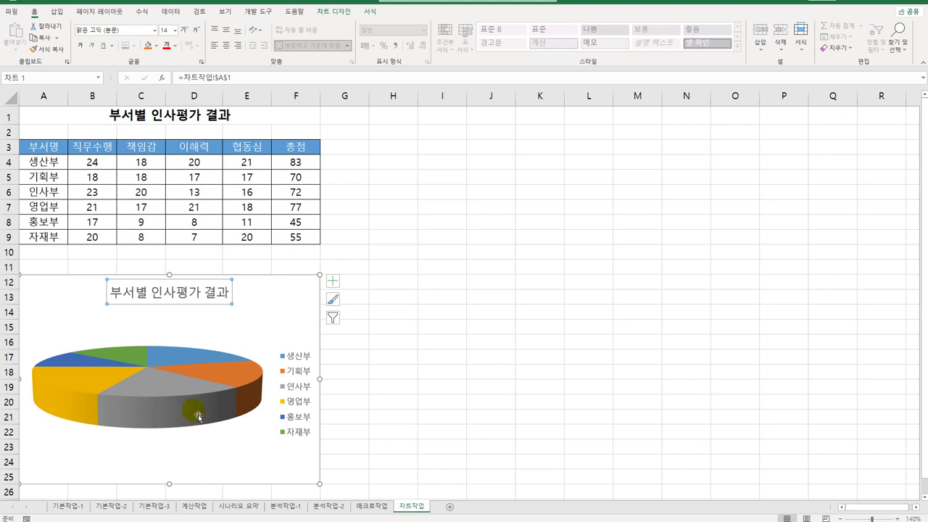
Set the first slice angle of the 총점 pie series to 15°
{"action": "left_click", "coordinate": [177, 363]}
{"action": "right_click", "coordinate": [176, 355]}
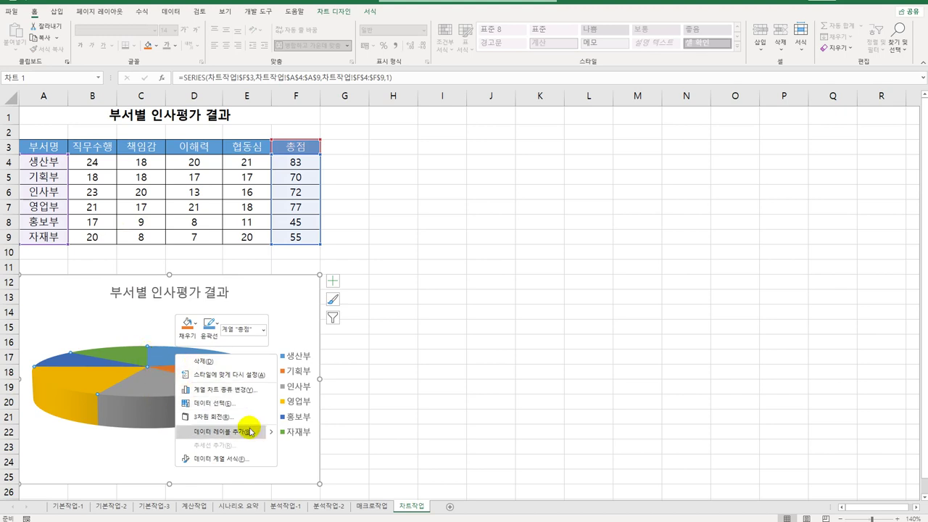
{"action": "left_click", "coordinate": [239, 459]}
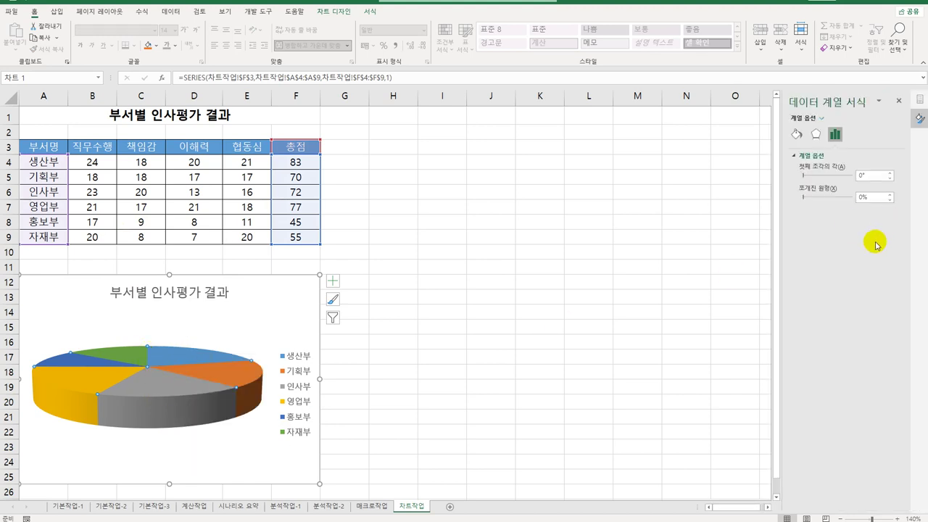
{"action": "left_click", "coordinate": [870, 176]}
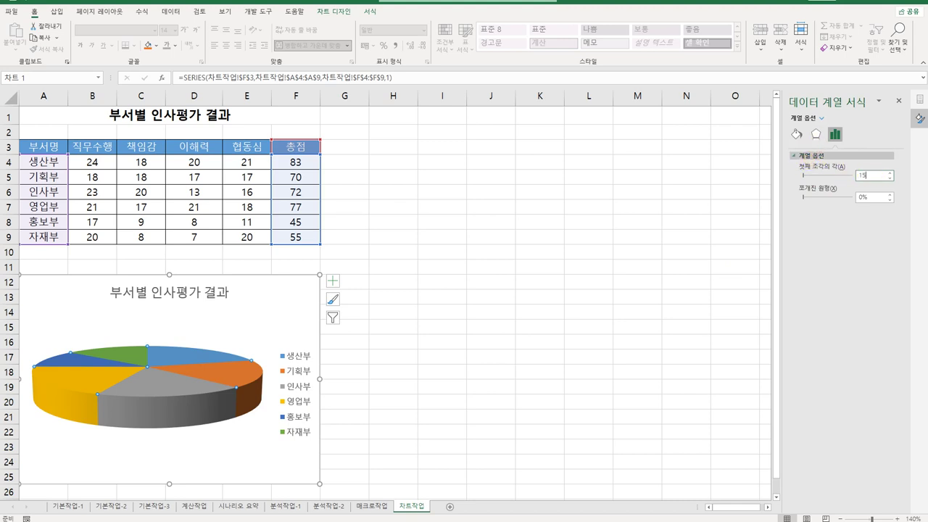
{"action": "key", "text": "Return"}
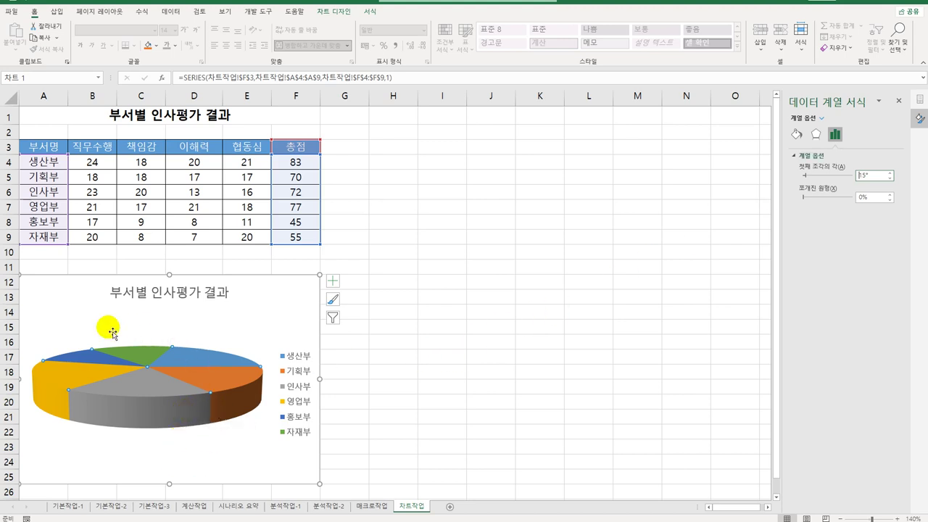
Pull only the 생산부 slice out of the pie by about 19%
{"action": "left_click", "coordinate": [195, 362]}
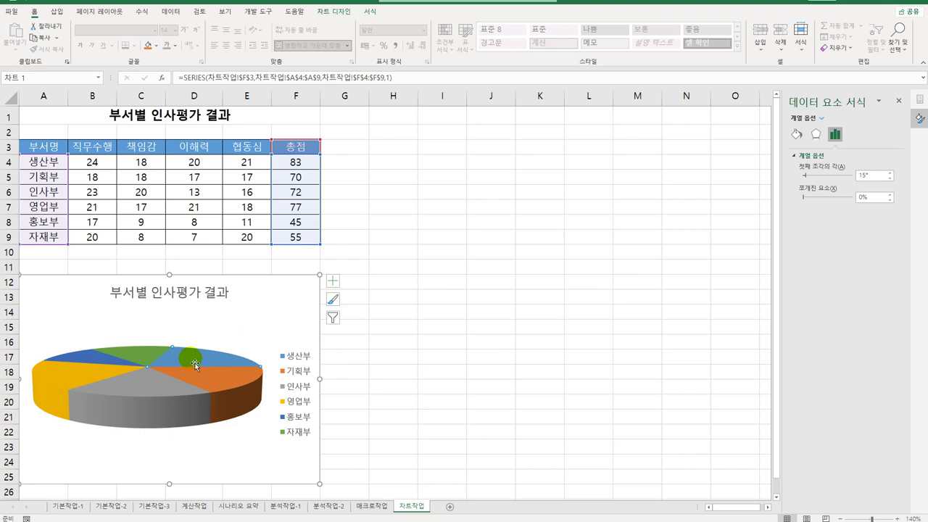
{"action": "mouse_move", "coordinate": [195, 362]}
{"action": "left_mouse_down"}
{"action": "mouse_move", "coordinate": [203, 349]}
{"action": "mouse_move", "coordinate": [211, 355]}
{"action": "left_mouse_up"}
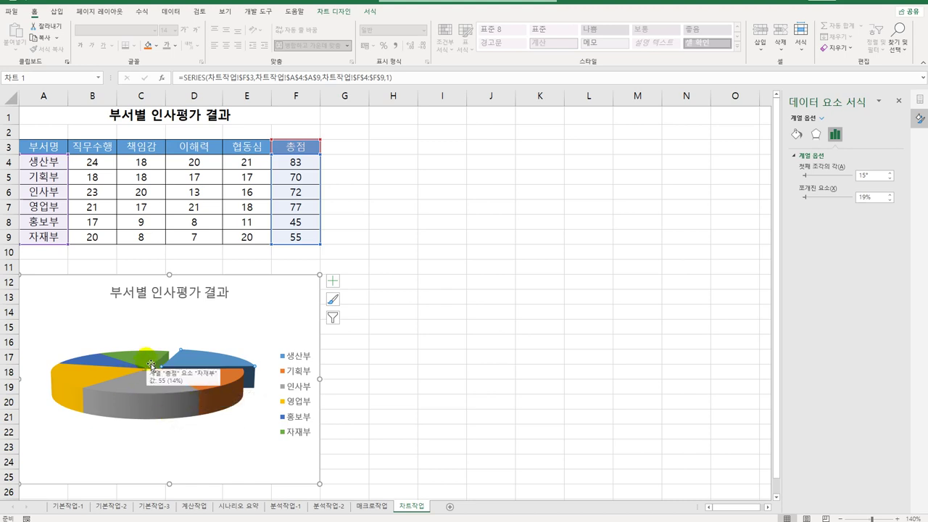
{"action": "mouse_move", "coordinate": [151, 364]}
{"action": "left_mouse_down"}
{"action": "mouse_move", "coordinate": [221, 367]}
{"action": "mouse_move", "coordinate": [157, 364]}
{"action": "left_mouse_up"}
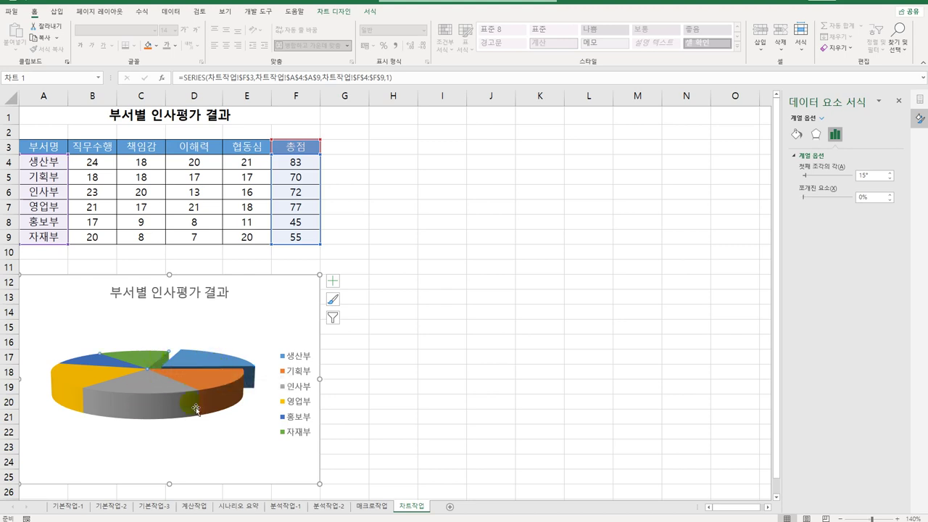
{"action": "left_click", "coordinate": [249, 453]}
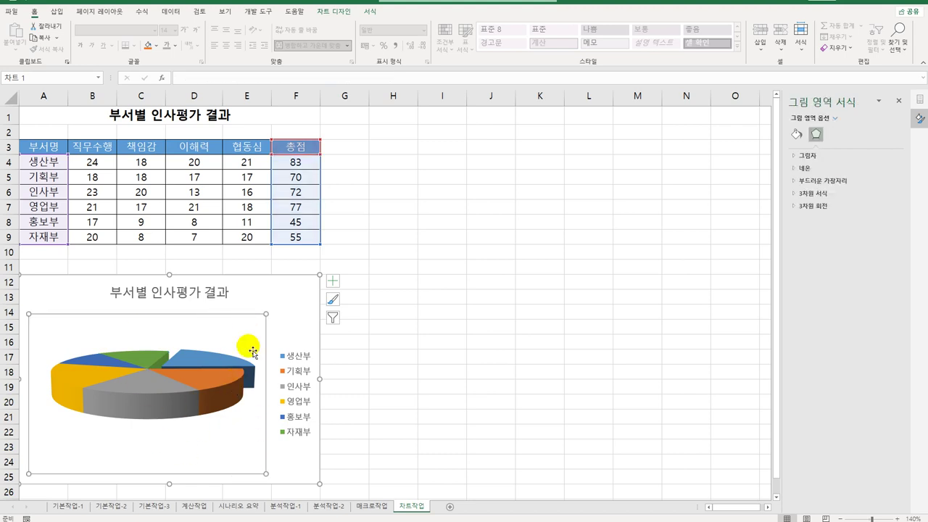
Set the pie chart's 3-D rotation around the Y axis to 30°
{"action": "right_click", "coordinate": [127, 359]}
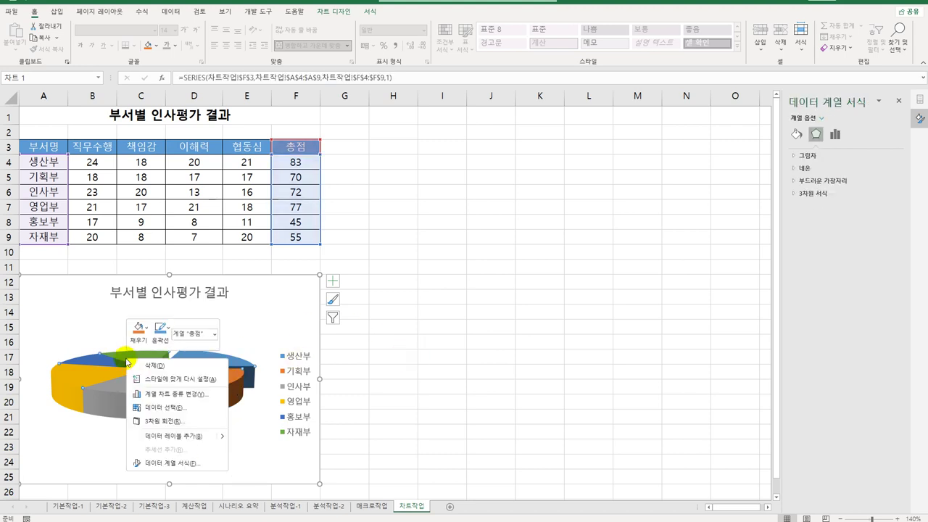
{"action": "left_click", "coordinate": [190, 420]}
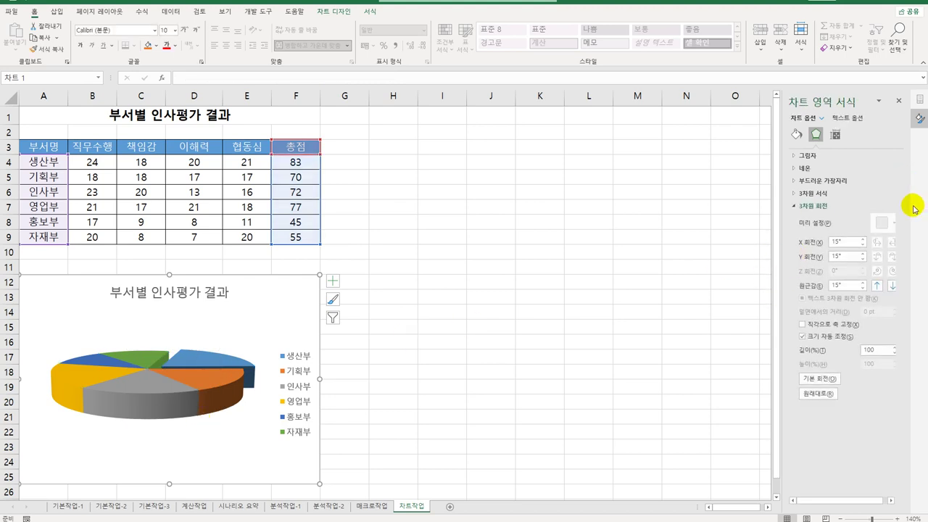
{"action": "left_click_drag", "start_coordinate": [856, 257], "coordinate": [783, 261]}
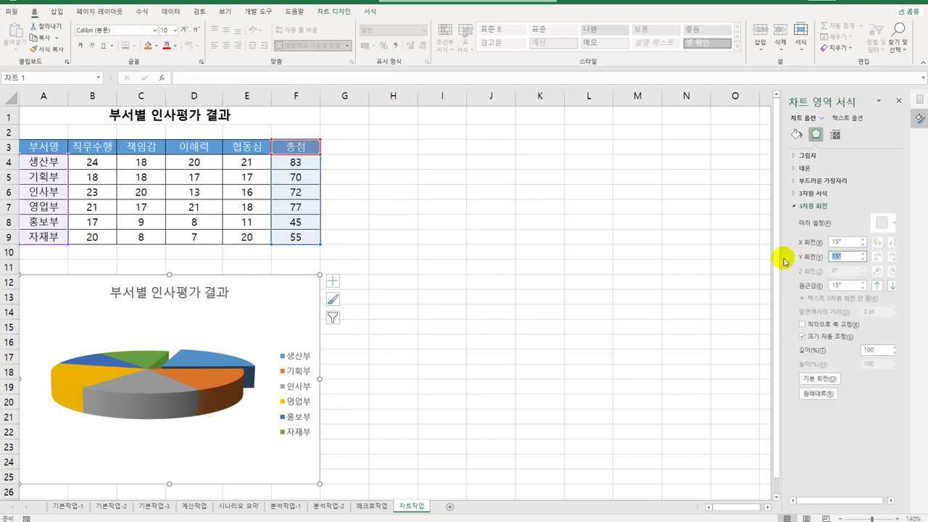
{"action": "type", "text": "30"}
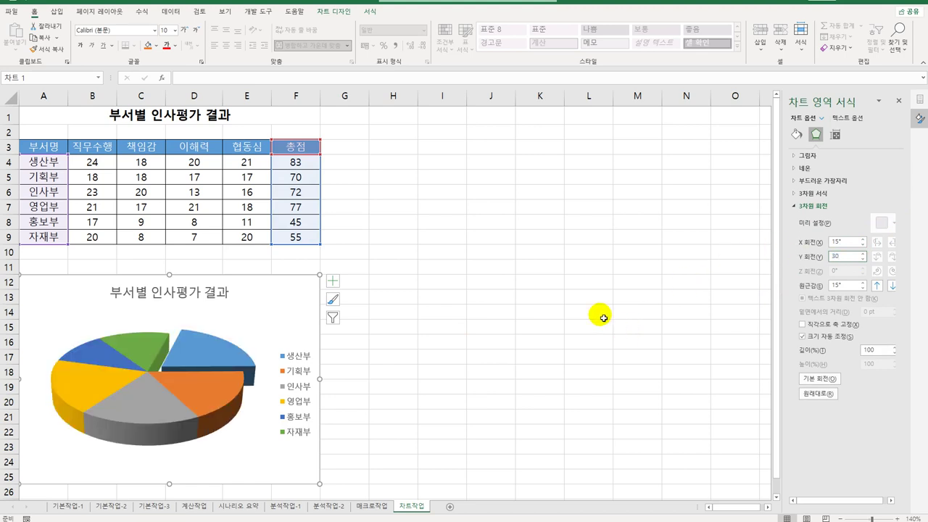
Add data labels to the 총점 series, positioned at 바깥쪽 끝에
{"action": "left_click", "coordinate": [214, 346]}
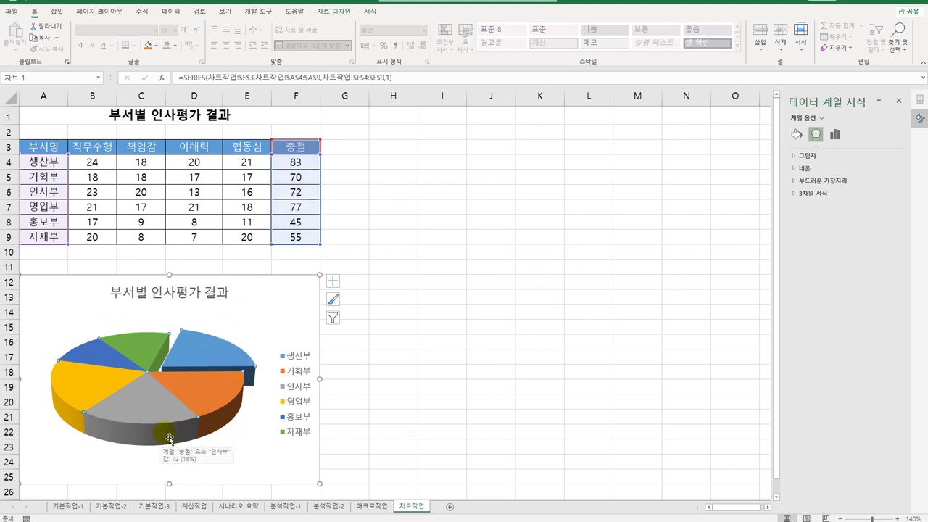
{"action": "left_click", "coordinate": [334, 281]}
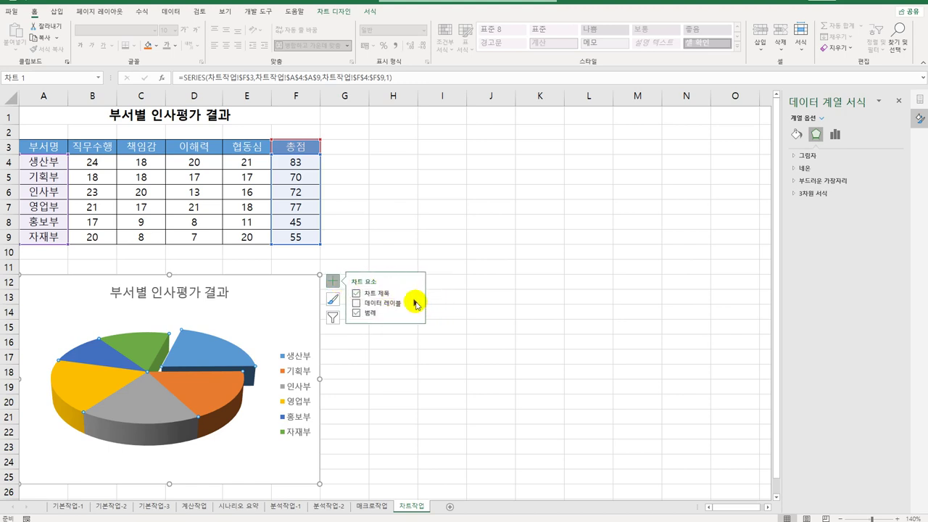
{"action": "mouse_move", "coordinate": [417, 303]}
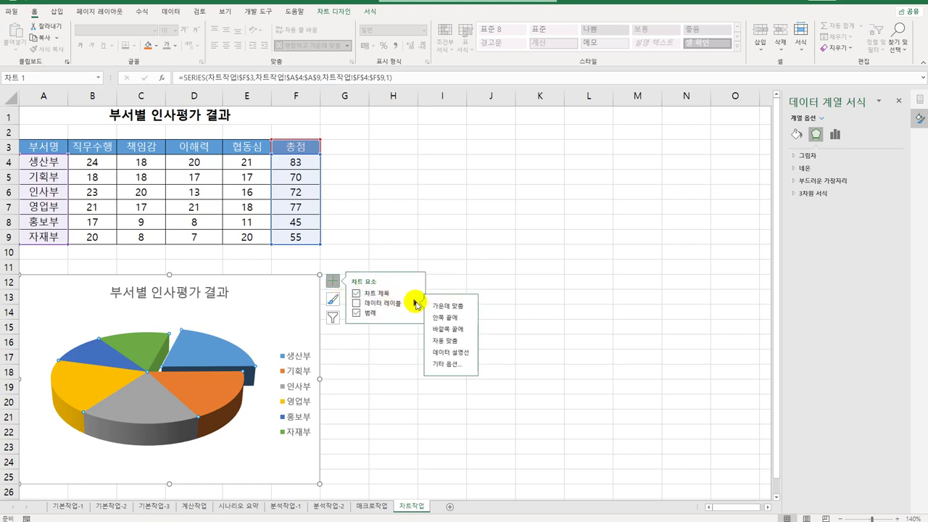
{"action": "left_click", "coordinate": [466, 332]}
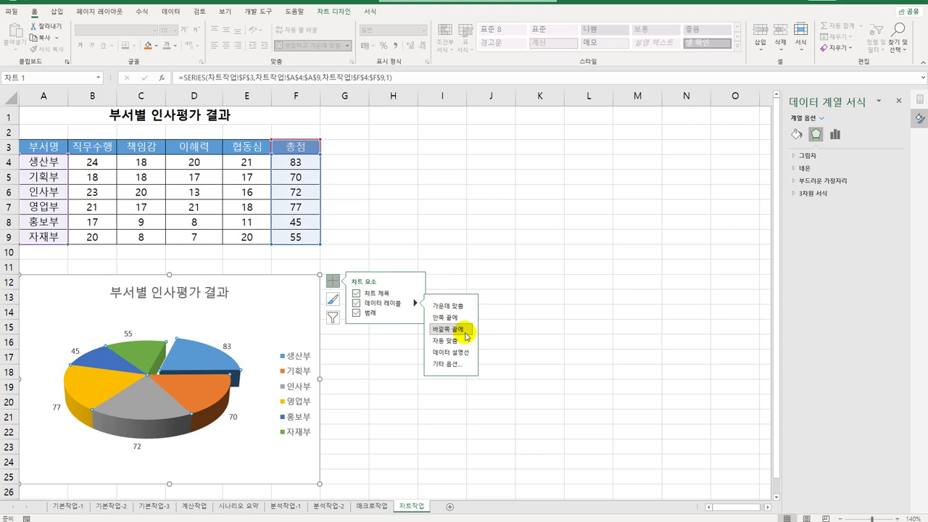
{"action": "left_click", "coordinate": [512, 316]}
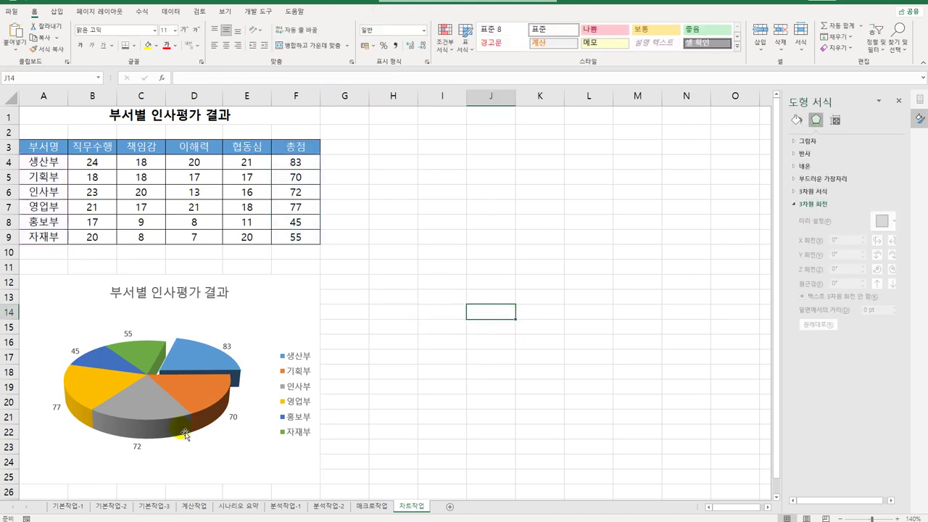
{"action": "mouse_move", "coordinate": [171, 425]}
{"action": "left_click", "coordinate": [195, 396]}
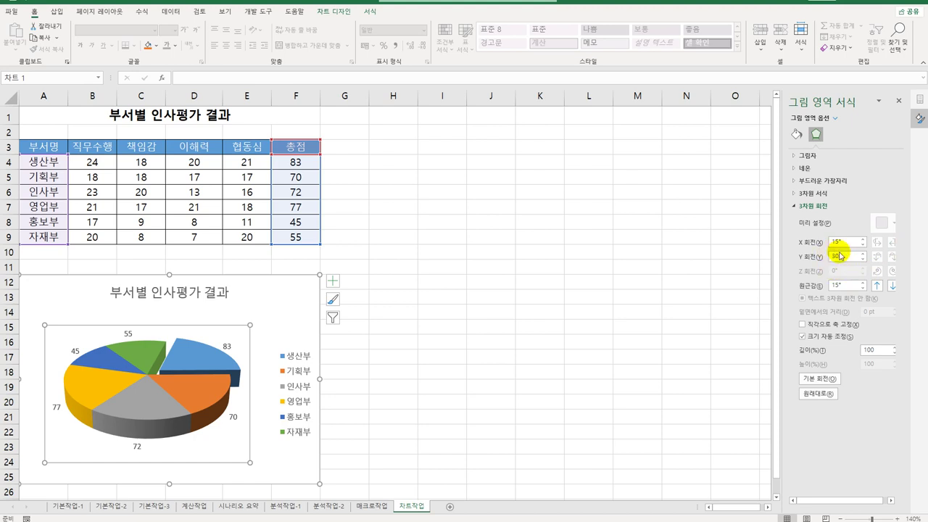
{"action": "left_click", "coordinate": [414, 343]}
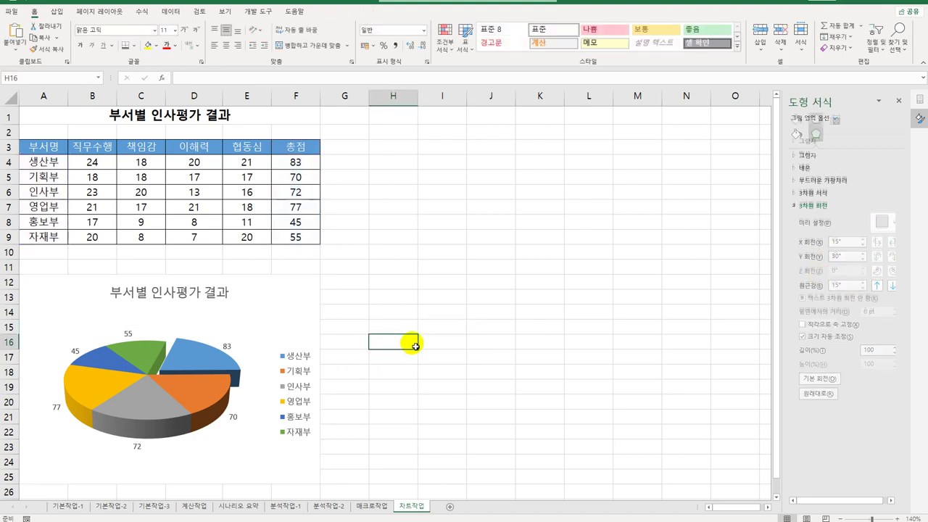